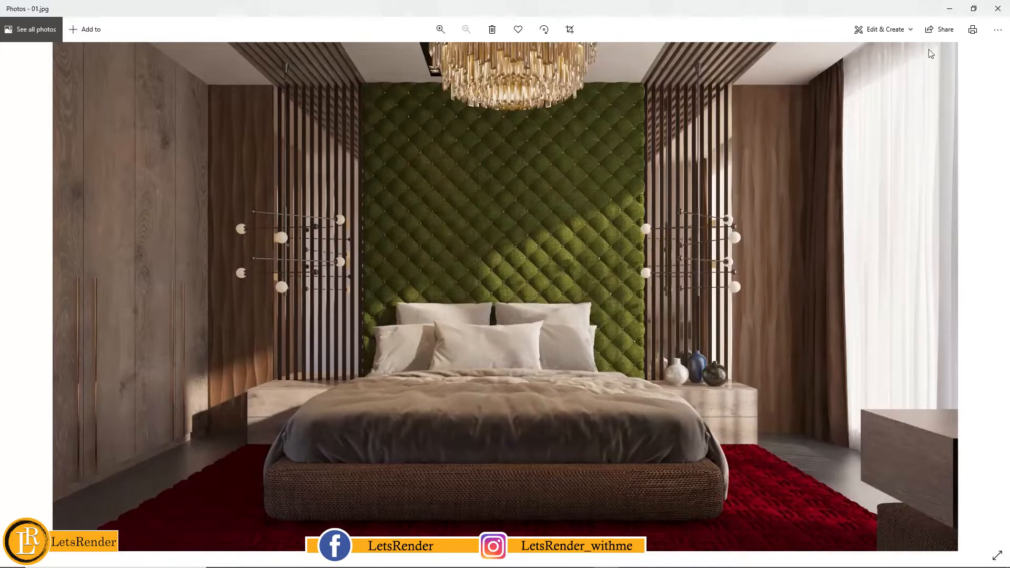
Switch to 3ds Max, minimise the V-Ray Frame Buffer and Render Setup, and close the Material Texture Loader
click(951, 9)
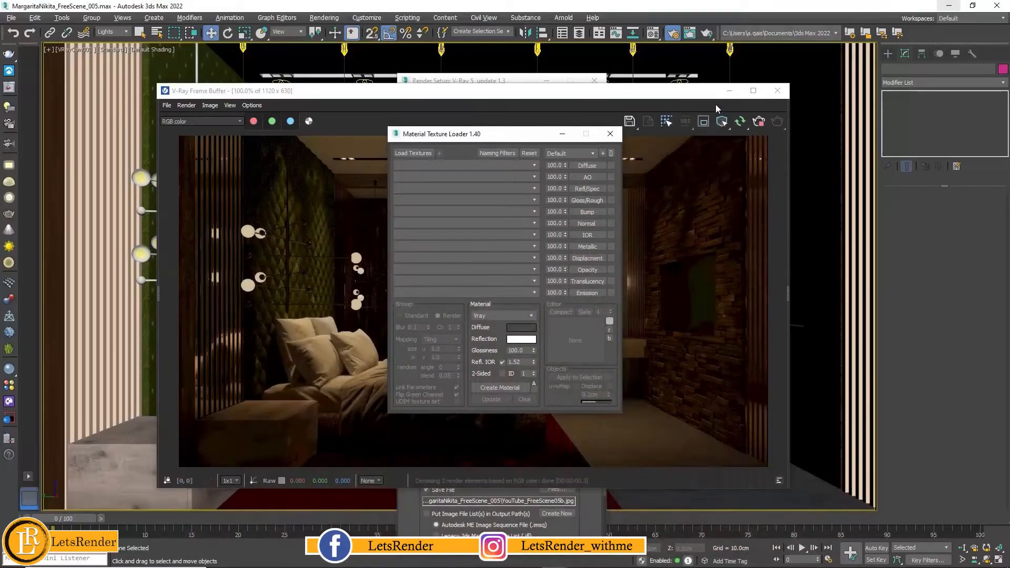
click(730, 91)
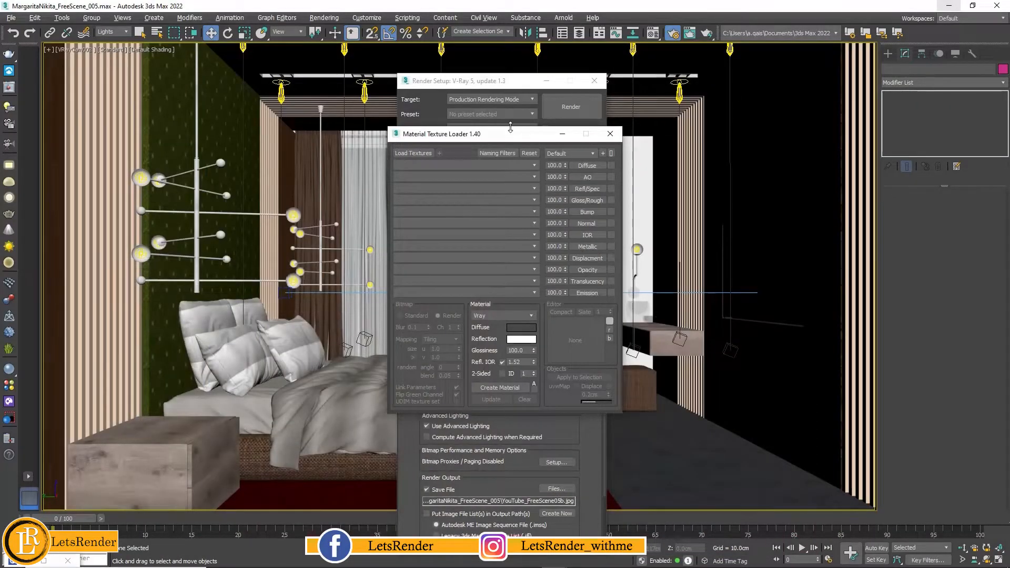
drag(507, 137, 231, 110)
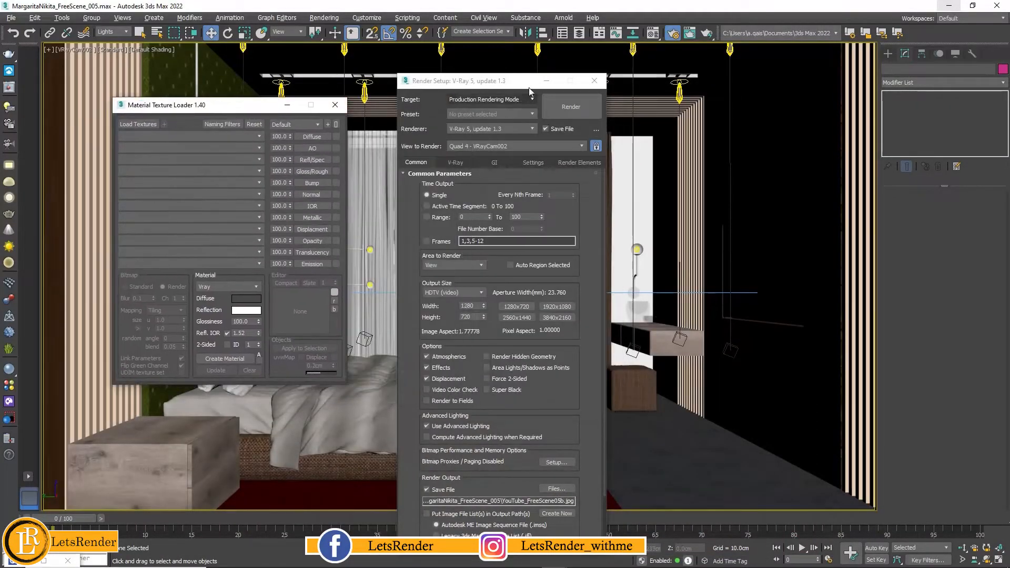
click(546, 80)
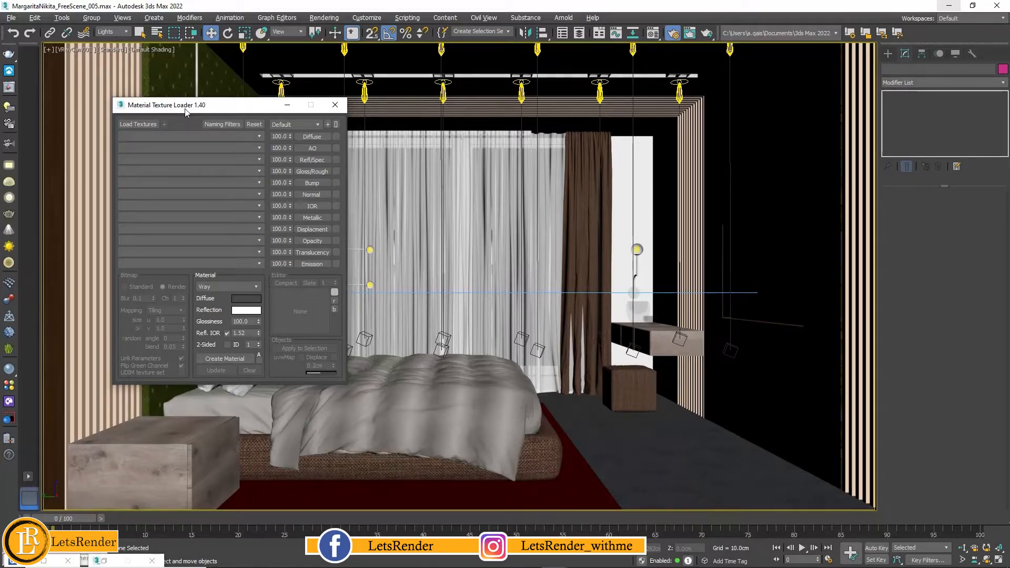
drag(185, 109, 332, 148)
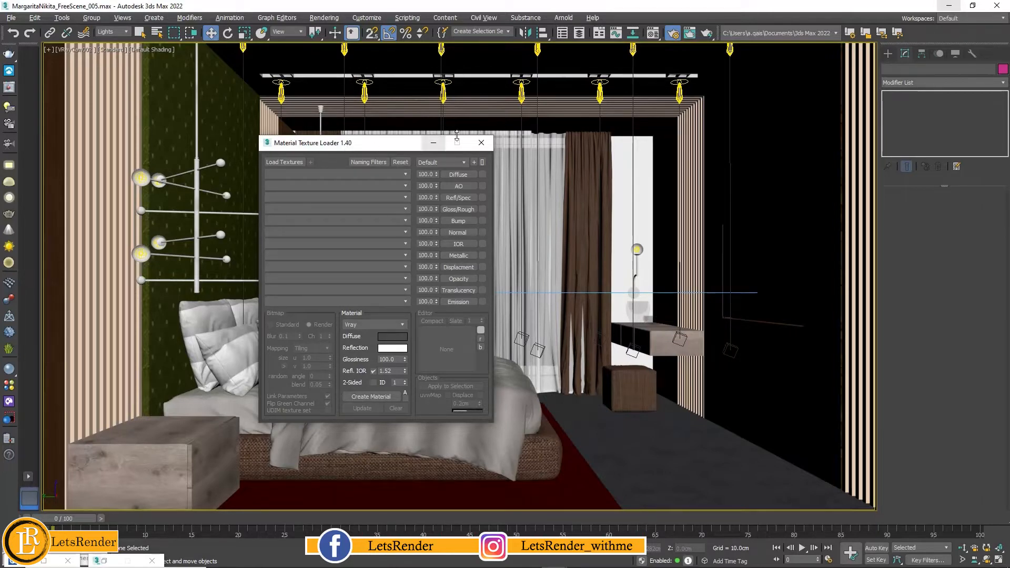
click(481, 143)
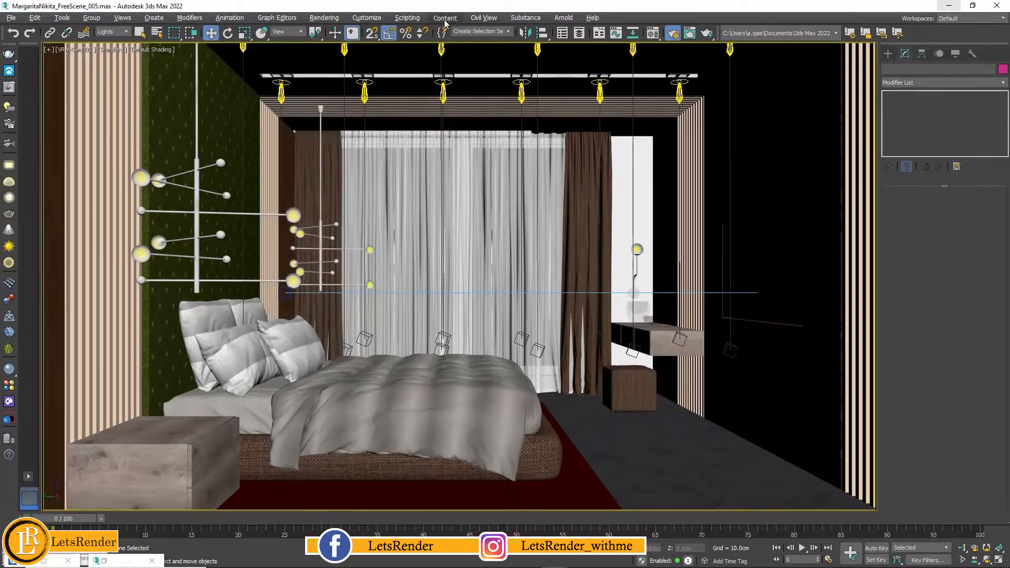
Run the Material_Texture_Loader_v1.400 script
click(408, 19)
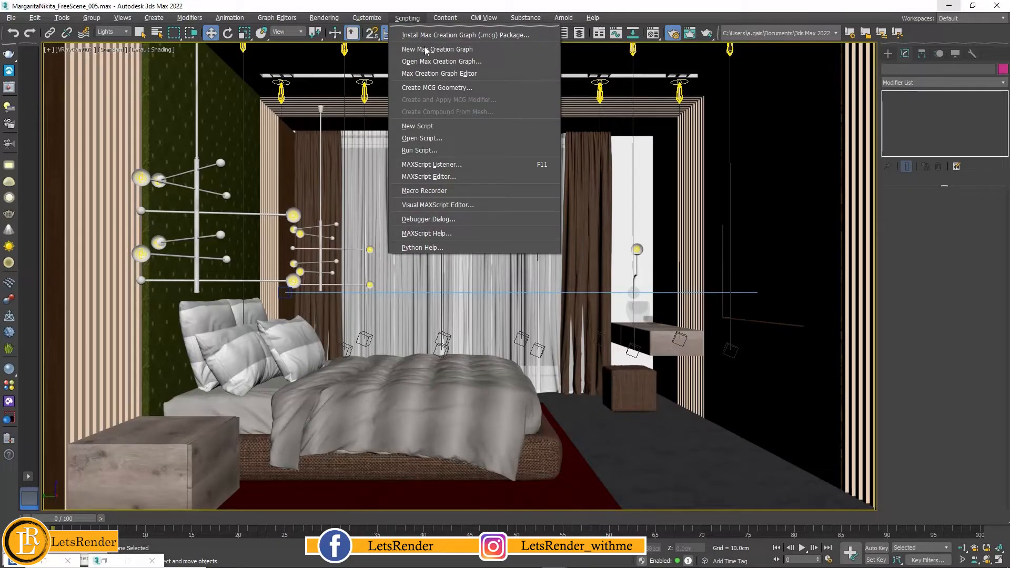
click(426, 150)
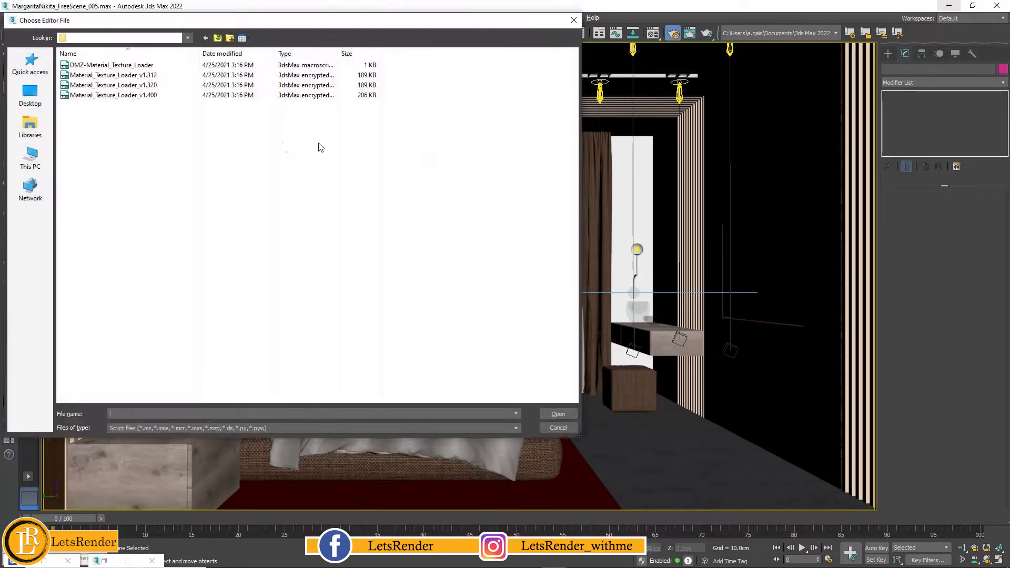
click(134, 96)
click(557, 414)
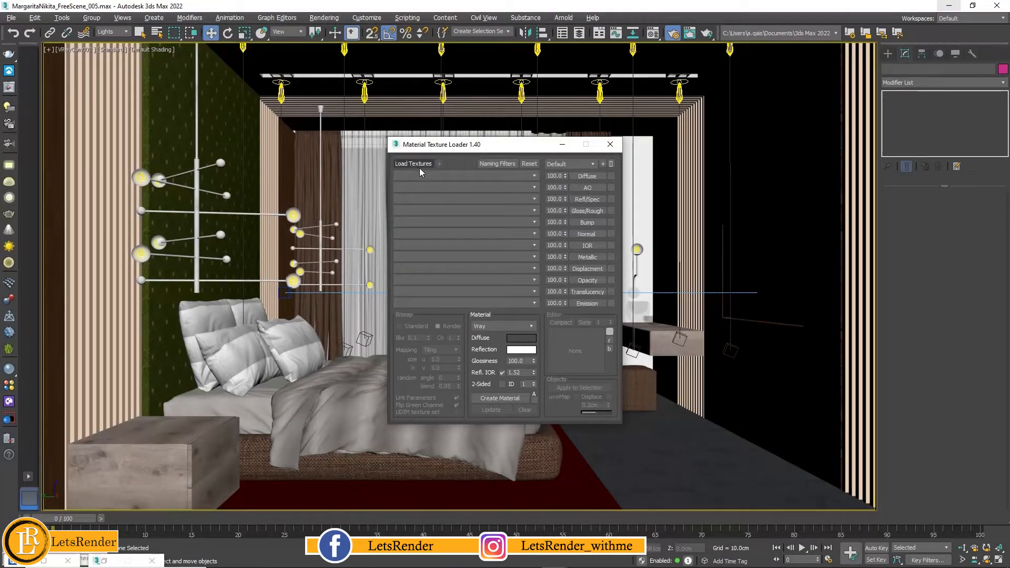
Load the Fabric_Burlap_004 AmbientOcclusion, BaseColor, Height, Normal and Roughness textures from the fabrick folder into the Material Texture Loader
click(417, 168)
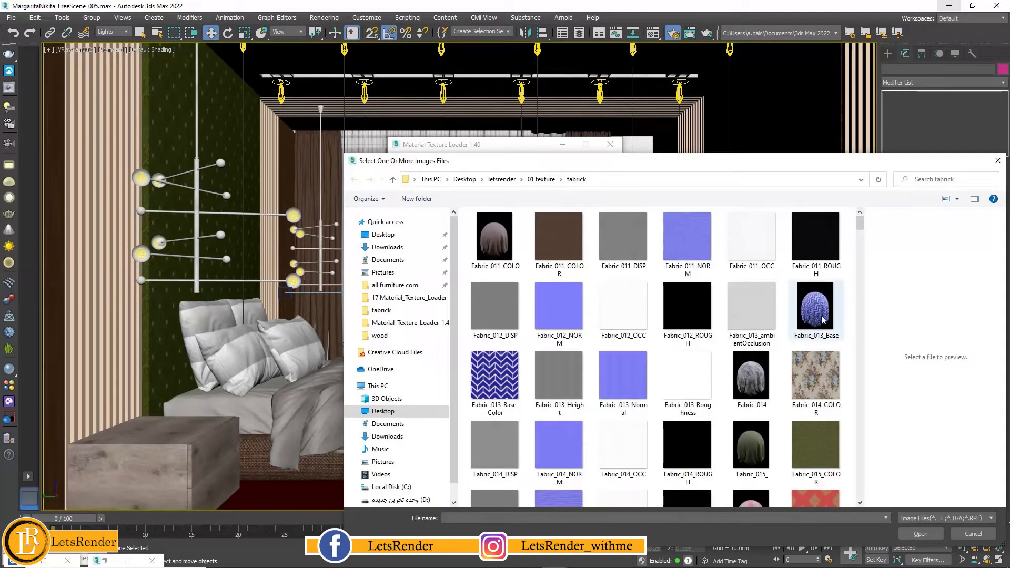
drag(860, 227, 866, 306)
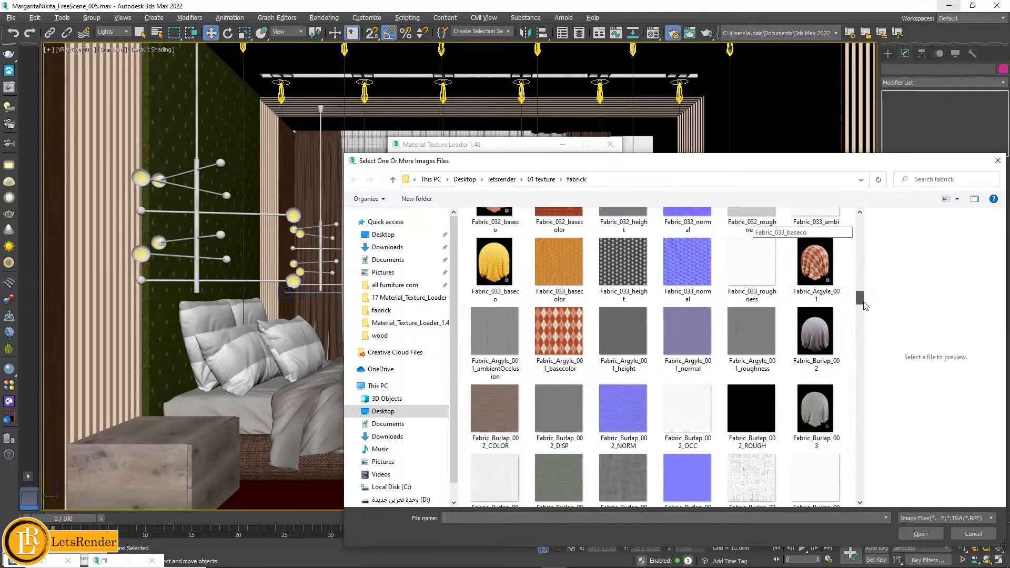
drag(866, 306, 865, 311)
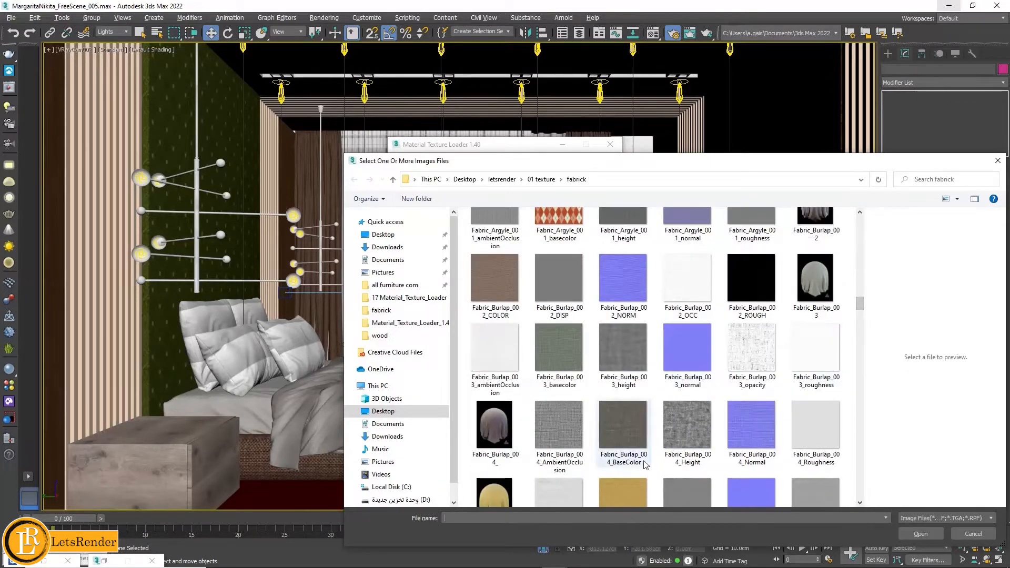
click(561, 456)
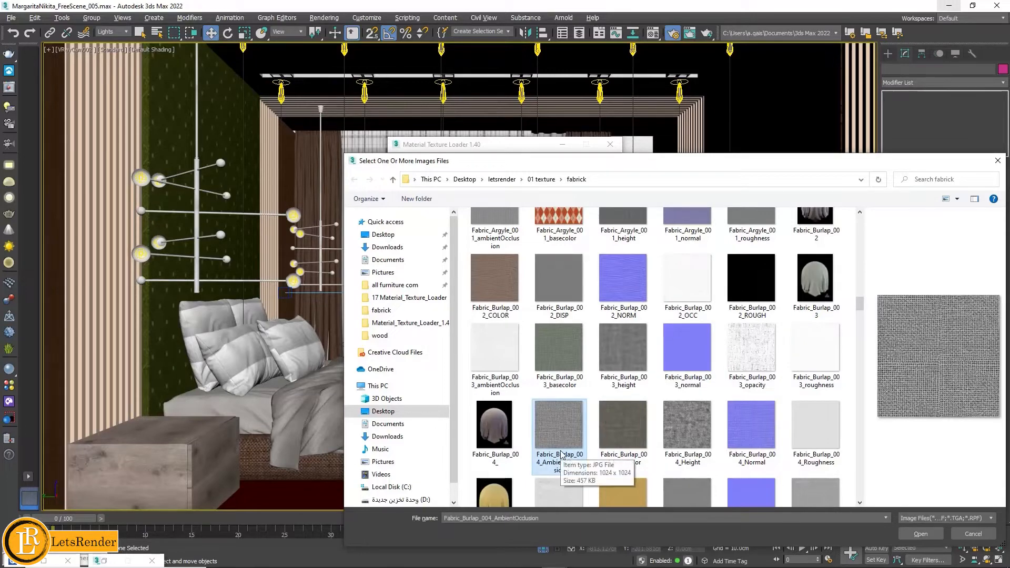
ctrl+click(623, 445)
ctrl+click(687, 437)
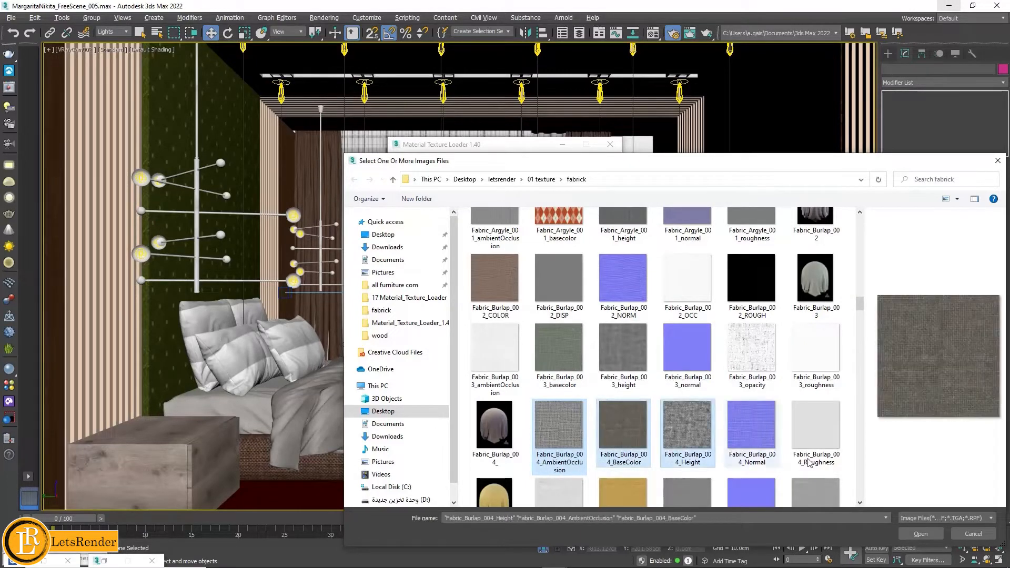
ctrl+click(751, 442)
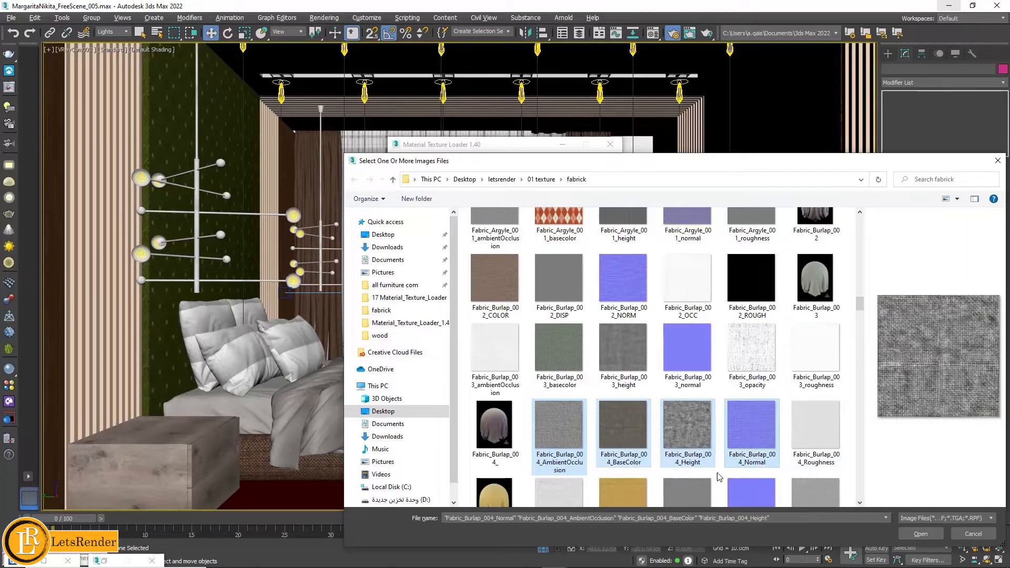
ctrl+click(812, 443)
drag(835, 166, 705, 112)
click(791, 479)
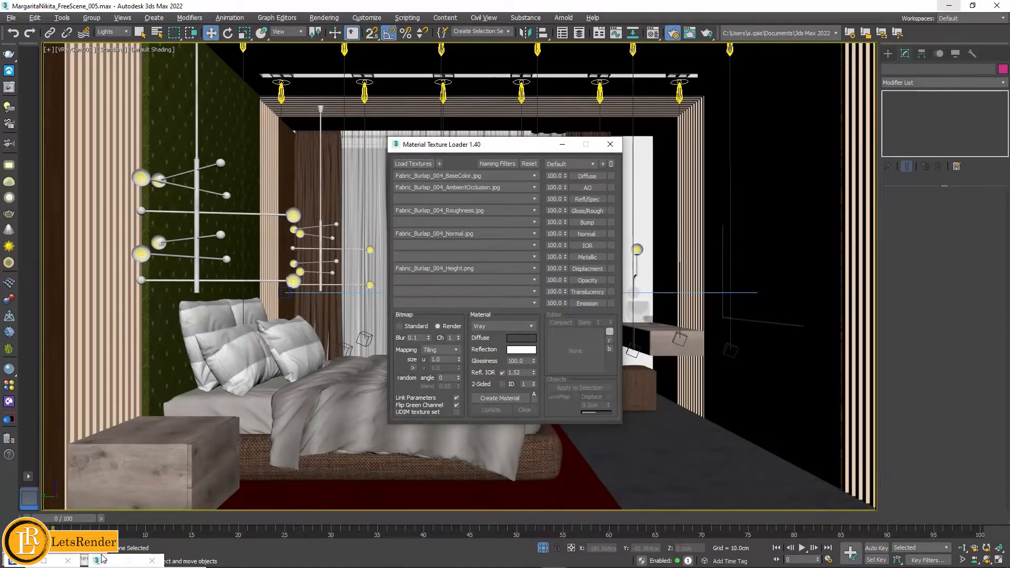
Open the Material Editor and activate the plain grey sample slot at the end of the second visible row
key(F10)
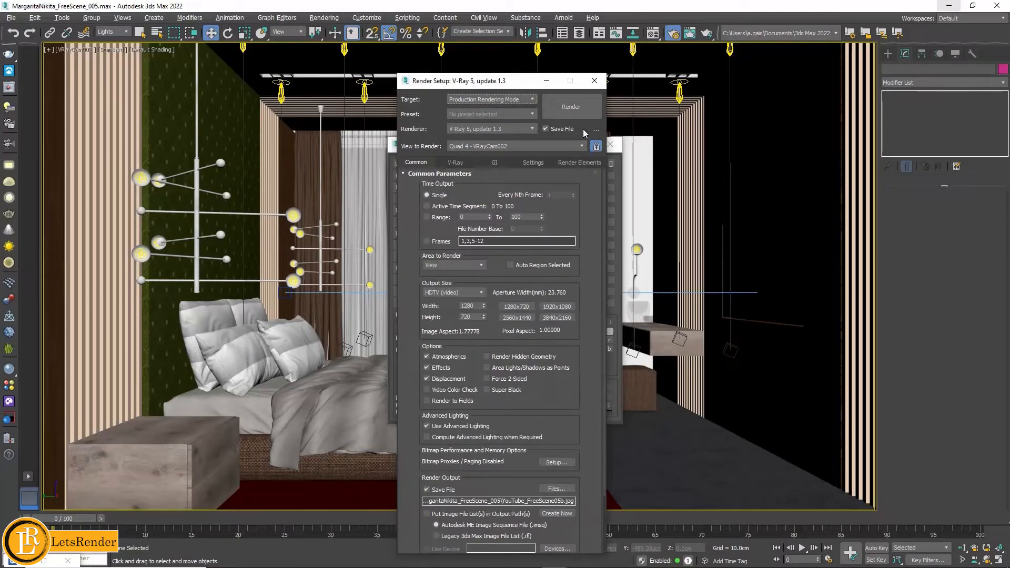
click(547, 87)
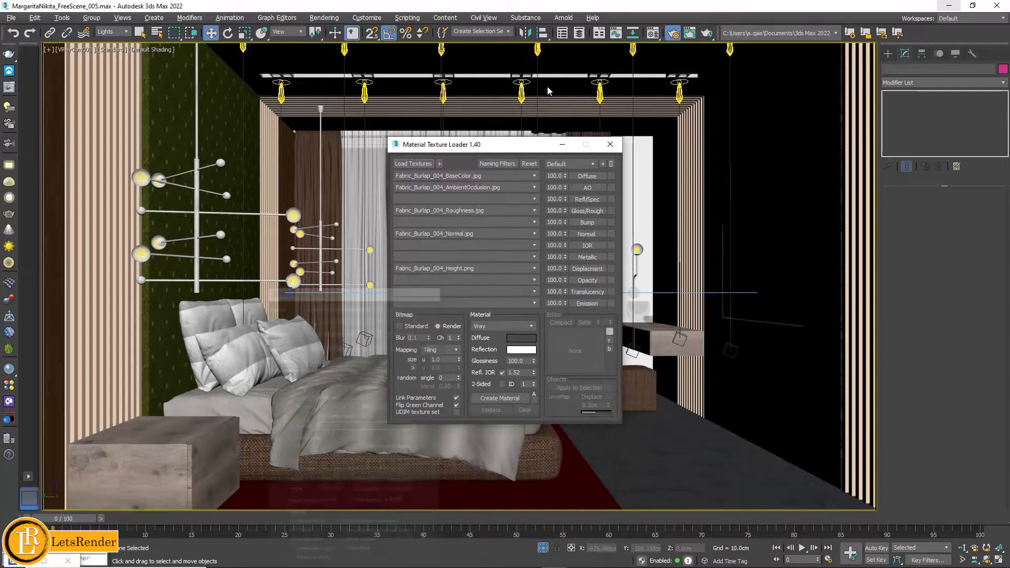
click(9, 371)
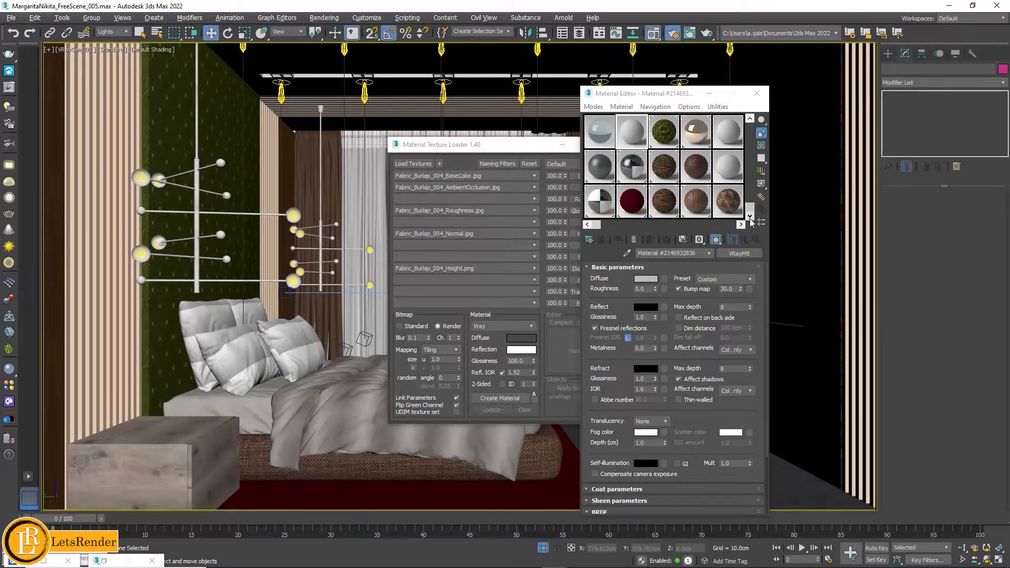
click(737, 174)
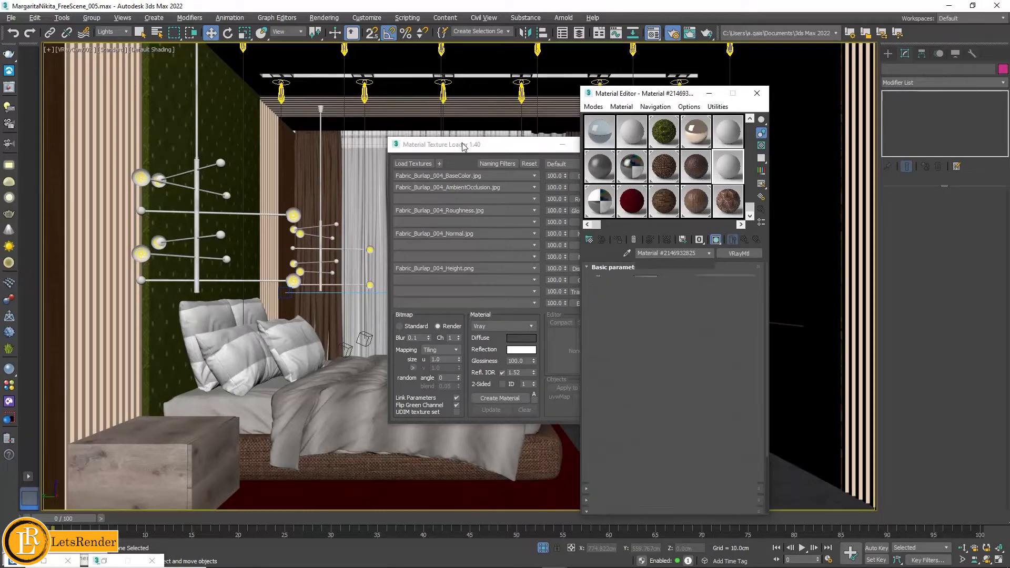
Create a V-Ray material from the loaded burlap textures and place it as an instance in the active sample slot
drag(465, 145, 342, 122)
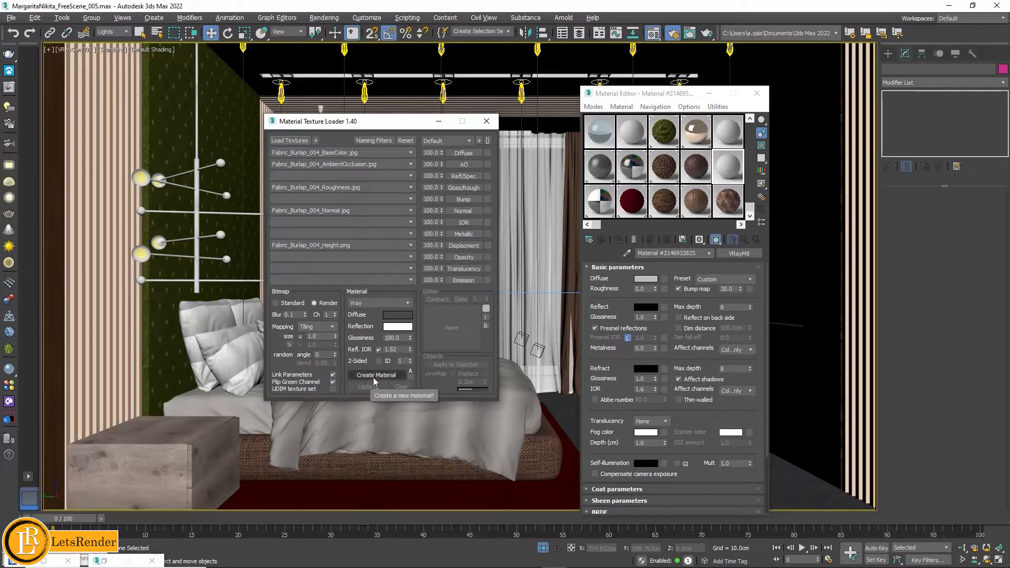
click(457, 320)
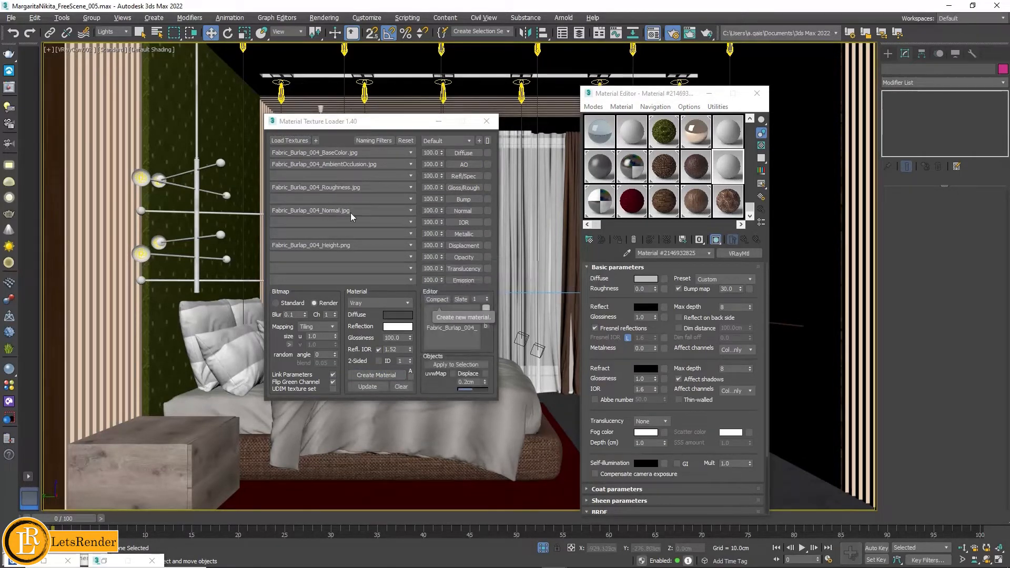
drag(446, 328, 741, 192)
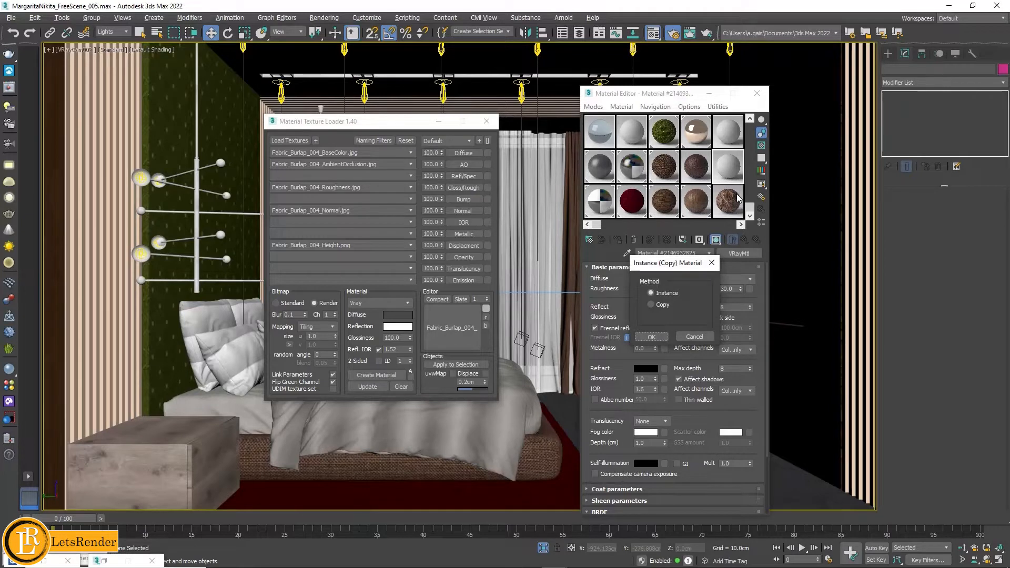
click(646, 335)
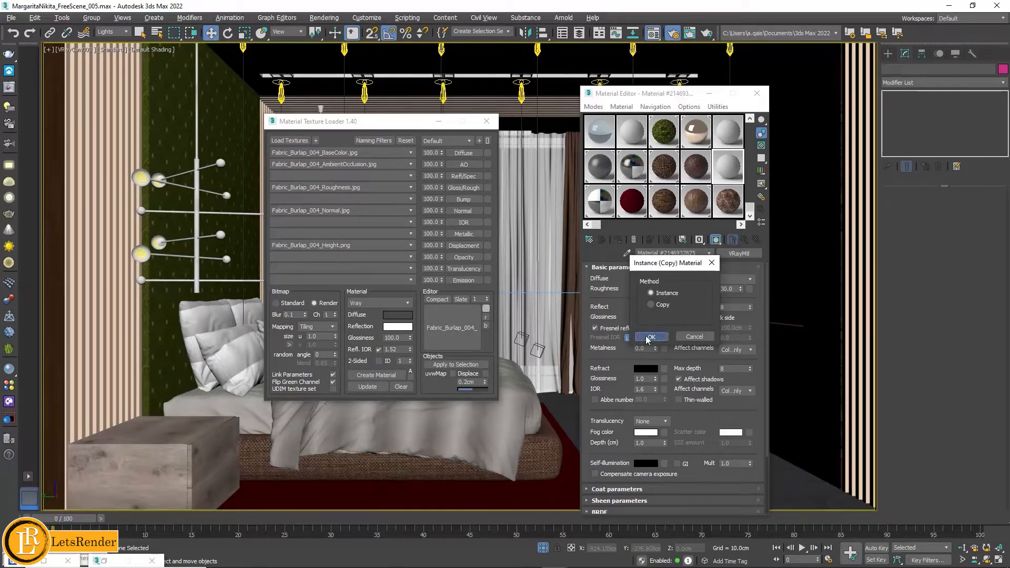
Examine the enlarged preview of the Fabric_Burlap_004_ material and the maps assigned to its channels
double_click(735, 174)
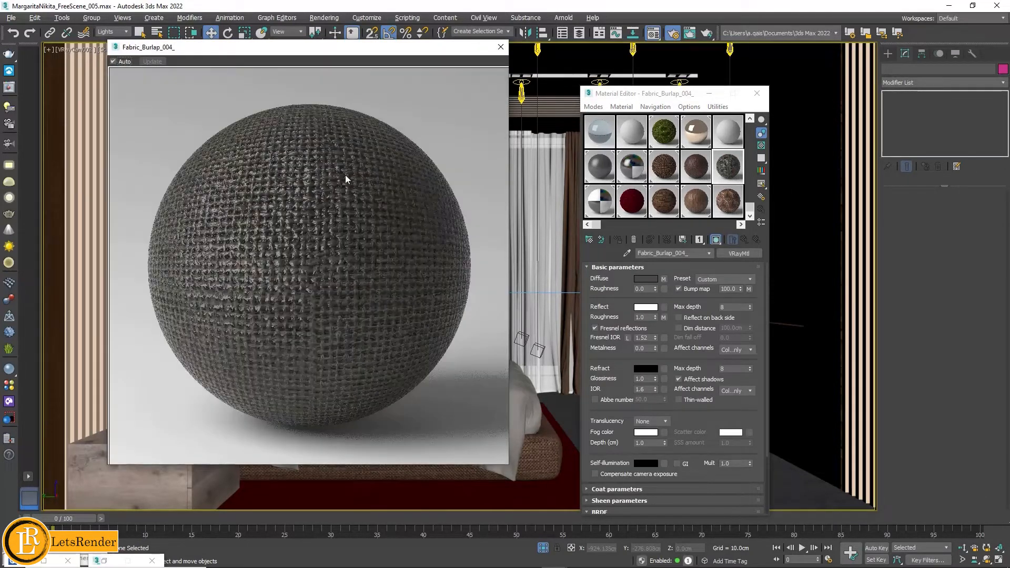
drag(714, 425, 714, 349)
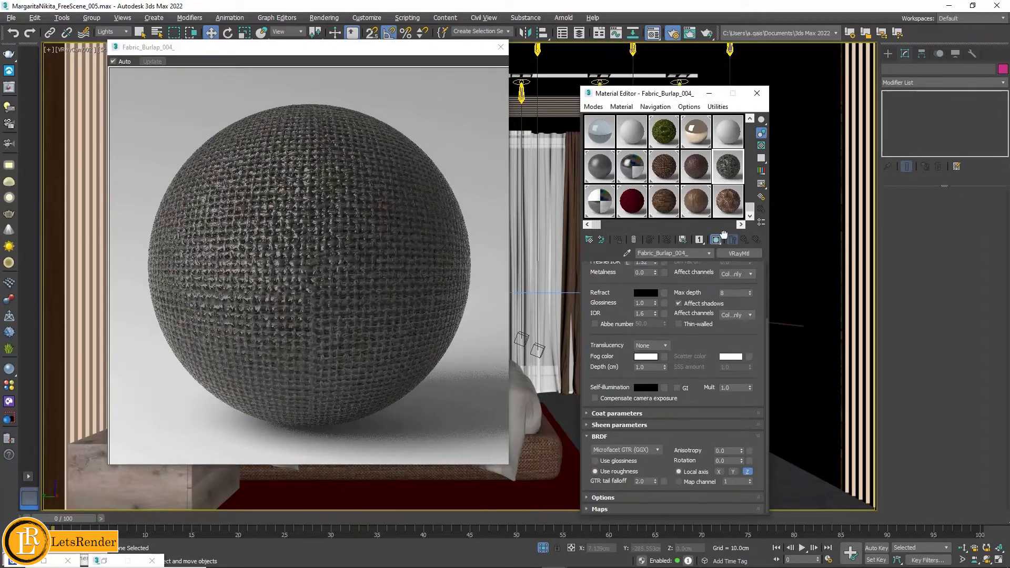
click(626, 511)
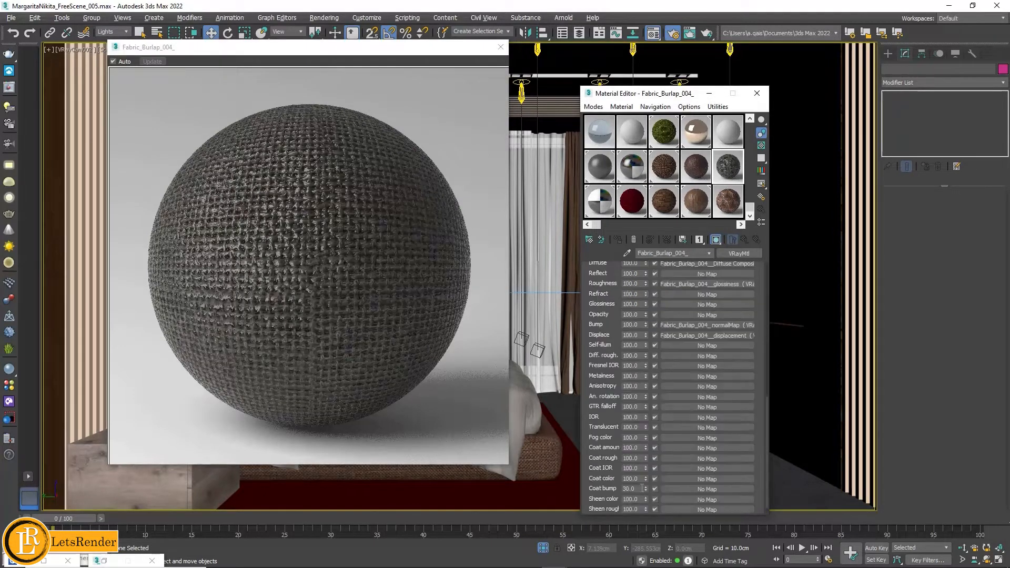
drag(703, 311, 723, 354)
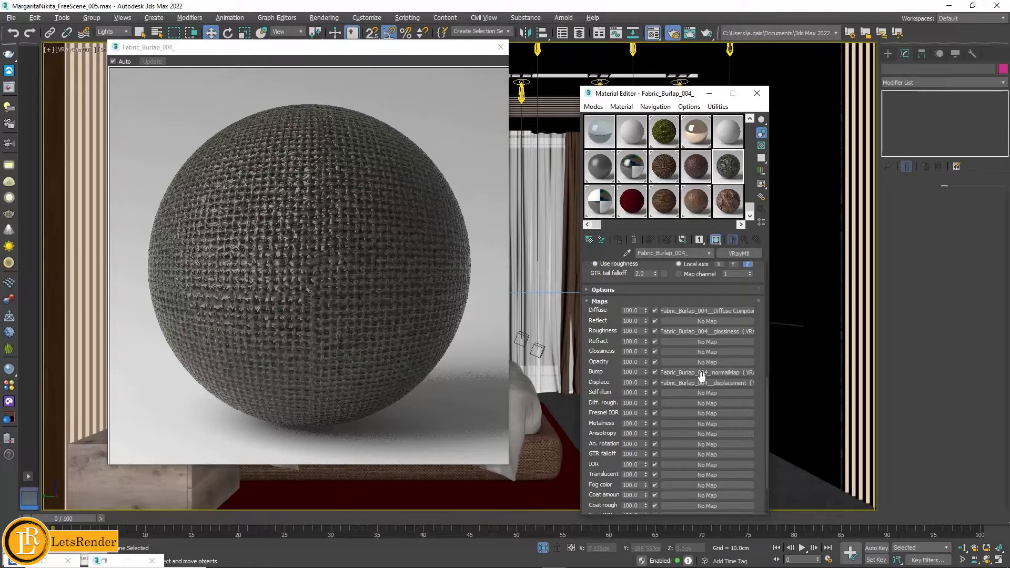
click(501, 48)
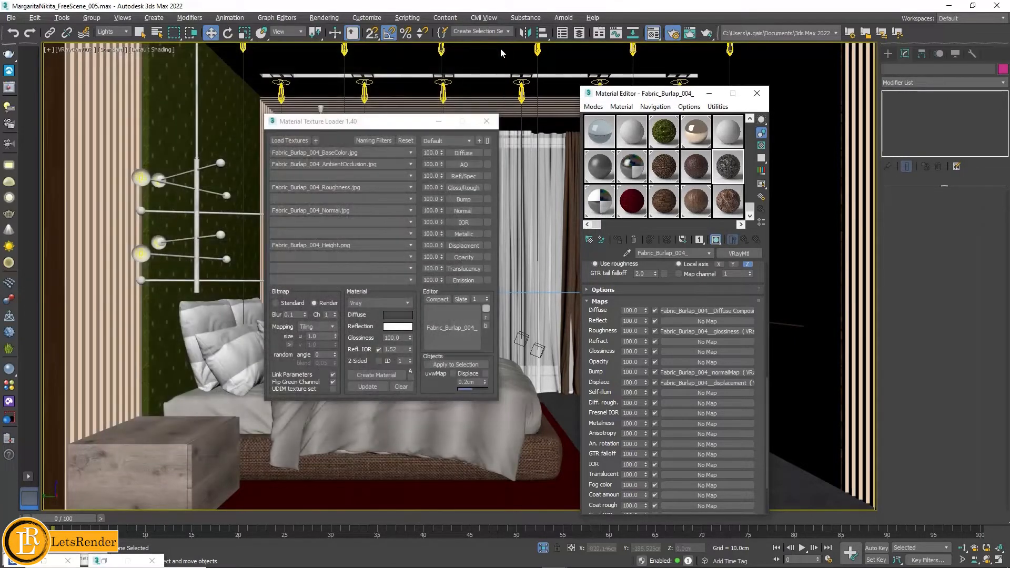
Close the Material Texture Loader and move the Material Editor away from the curtains in the camera view
click(486, 123)
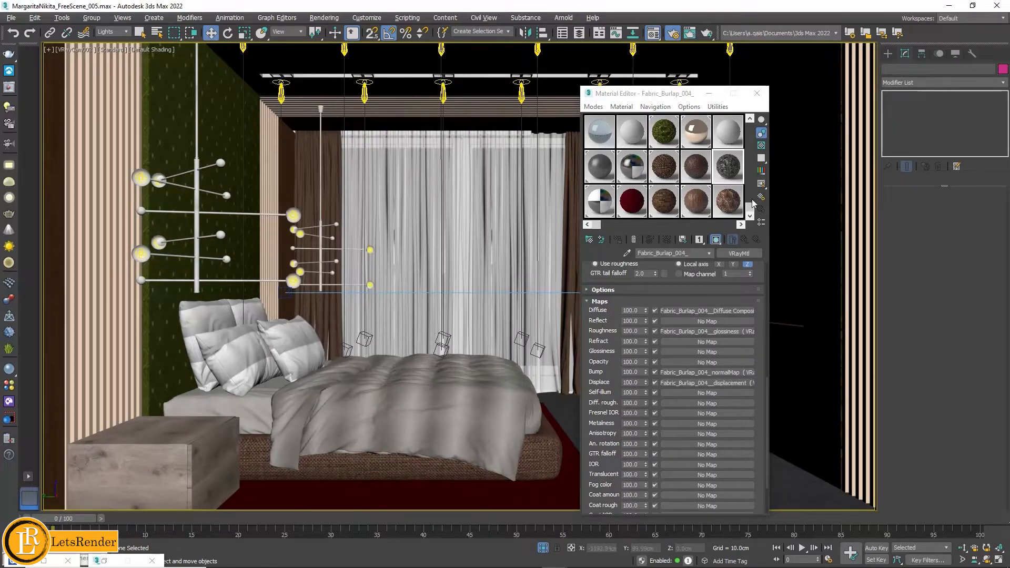
drag(754, 203, 750, 123)
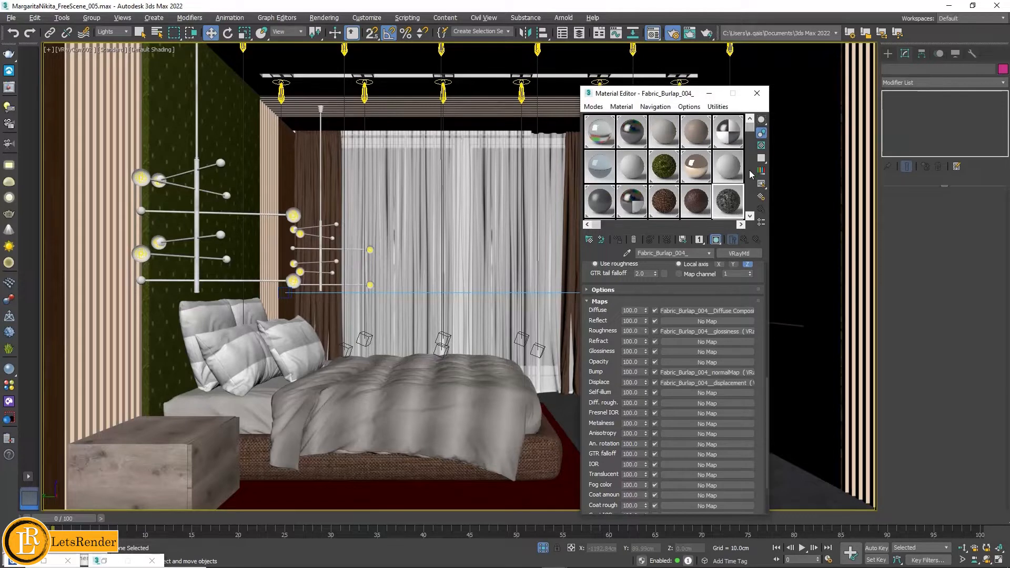
drag(661, 96, 757, 97)
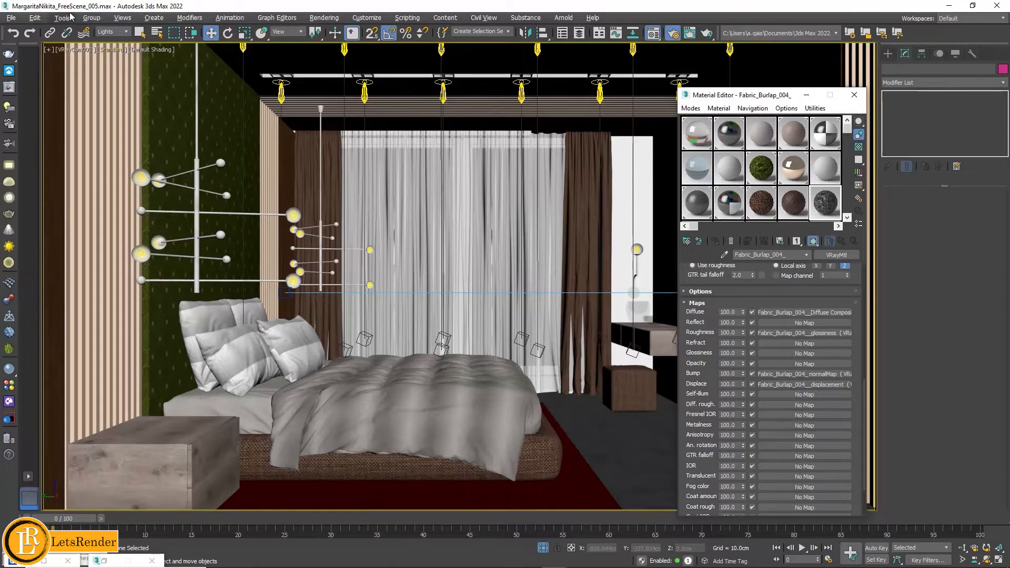
Set the selection filter to All
click(107, 32)
click(107, 48)
click(108, 32)
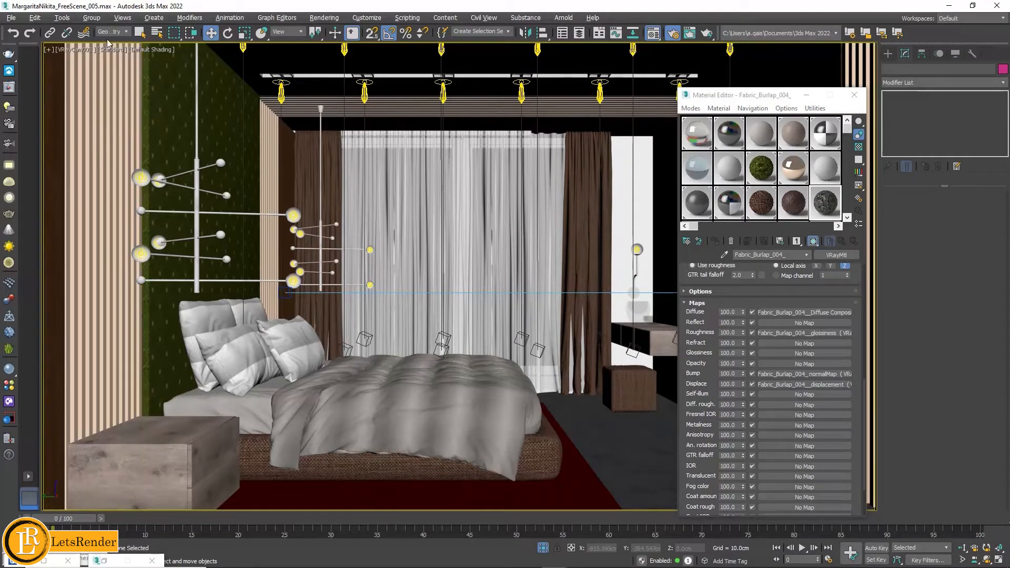
click(107, 41)
Select the sheer curtain and examine the refraction color and Affect shadows setting of its curtain wight material
click(435, 196)
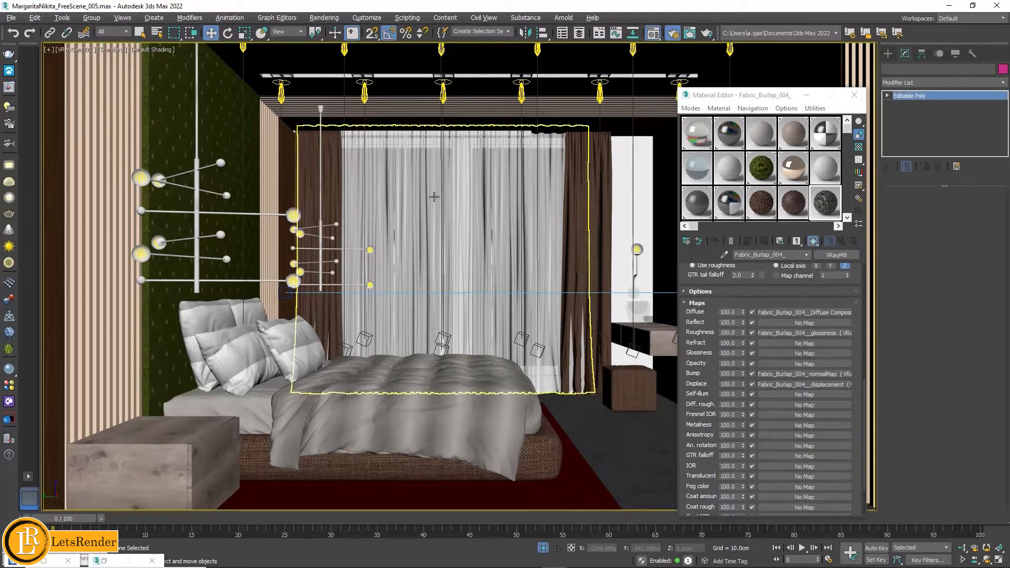
click(731, 172)
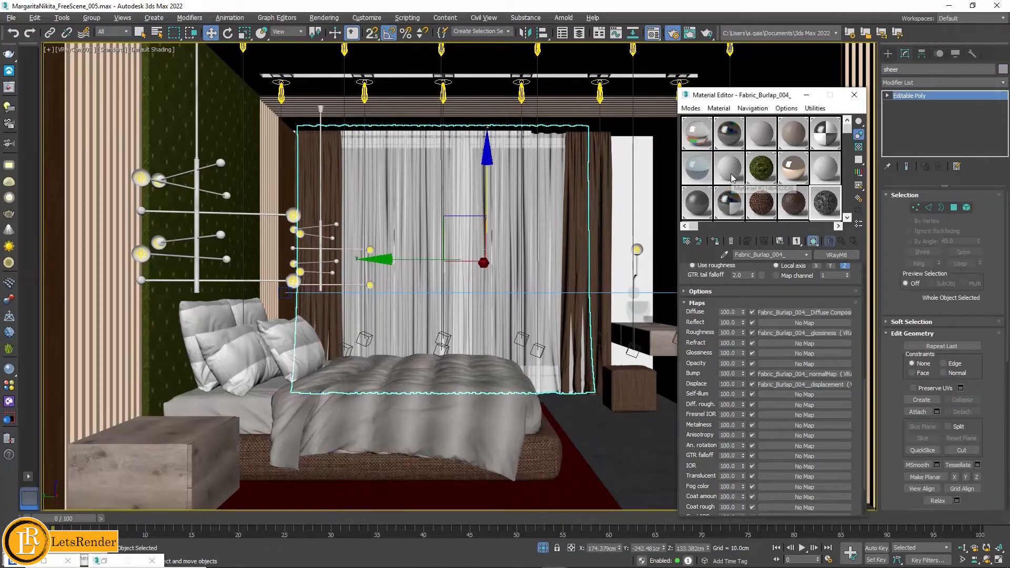
click(510, 214)
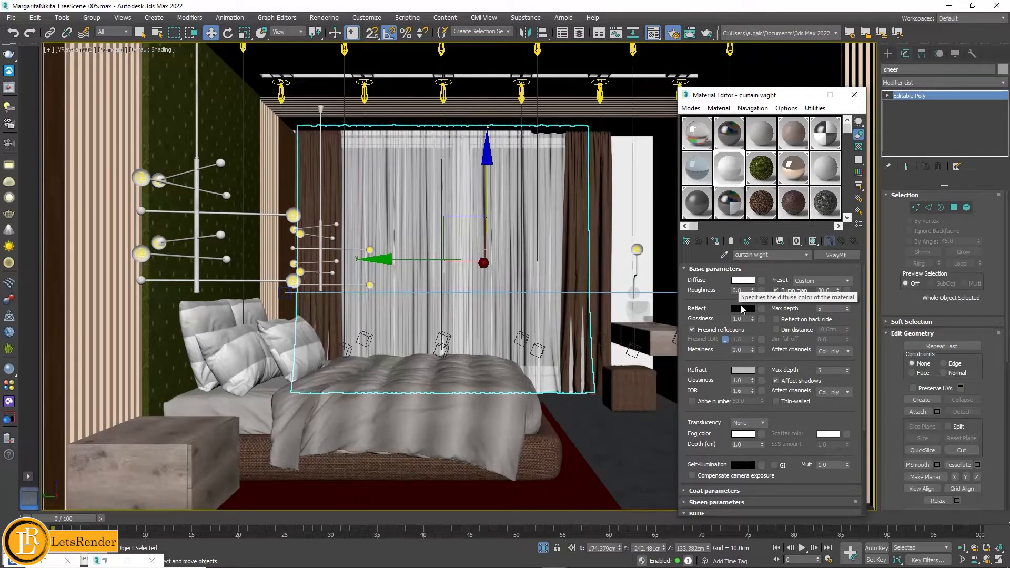
click(743, 372)
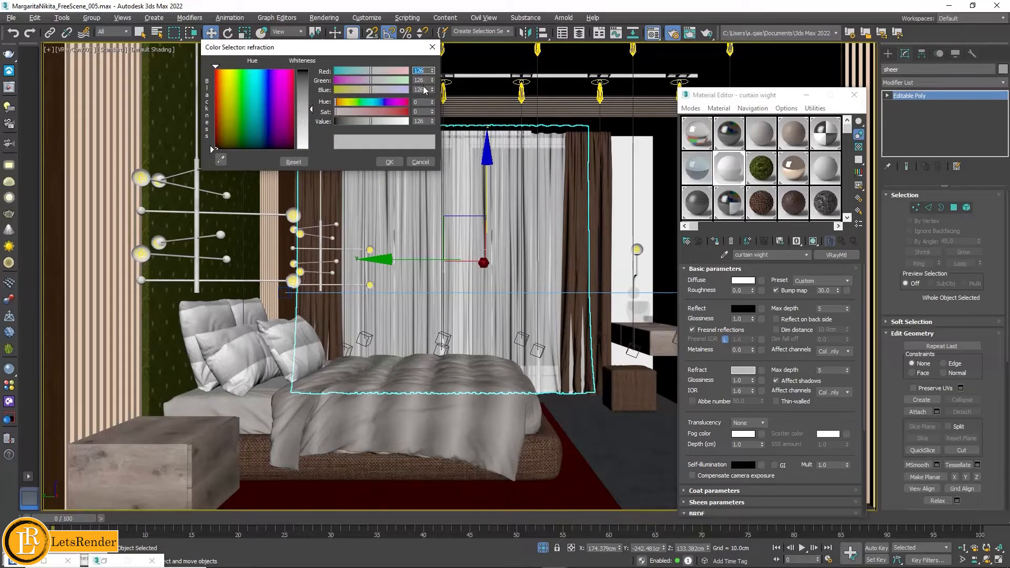
click(397, 162)
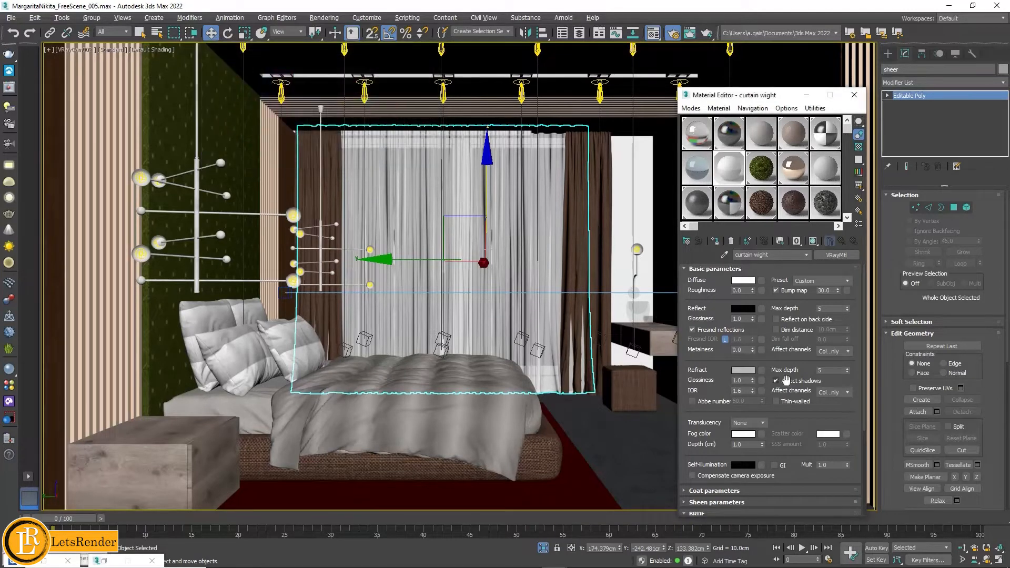
mouse_move(796, 387)
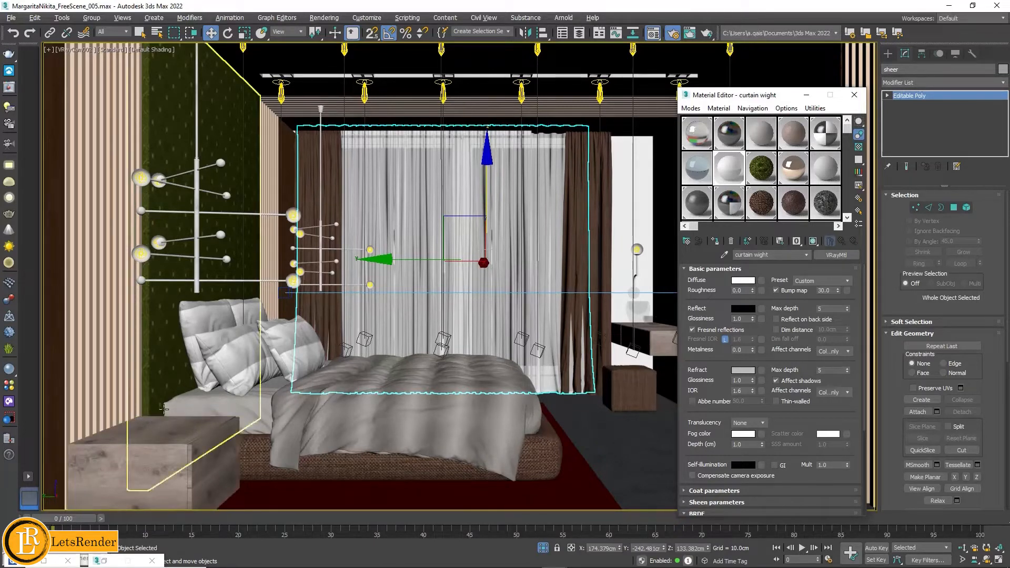
Select the brown drapery beside the bed and pick its material from the scene into an unused gray sample slot
click(328, 182)
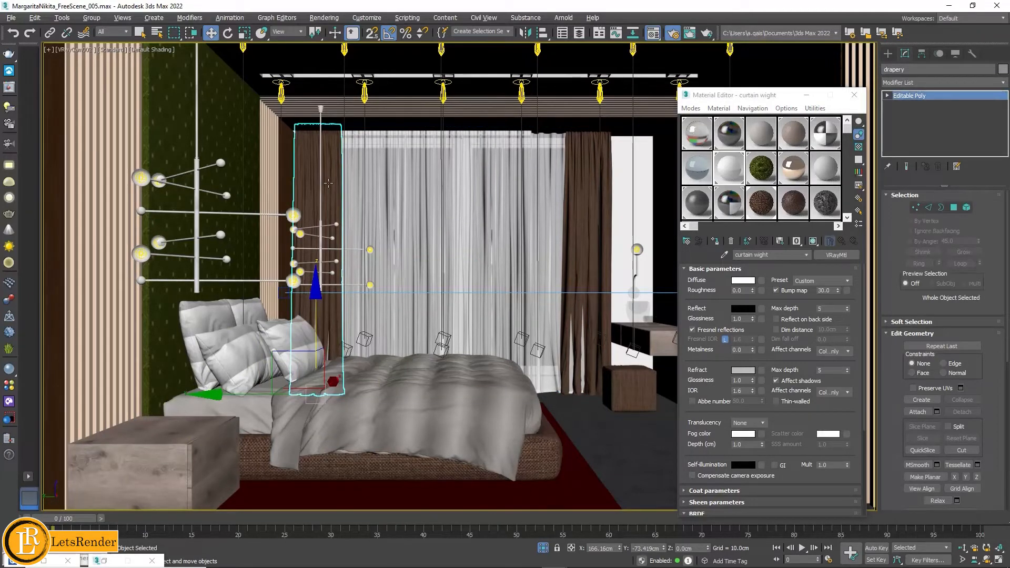
click(847, 218)
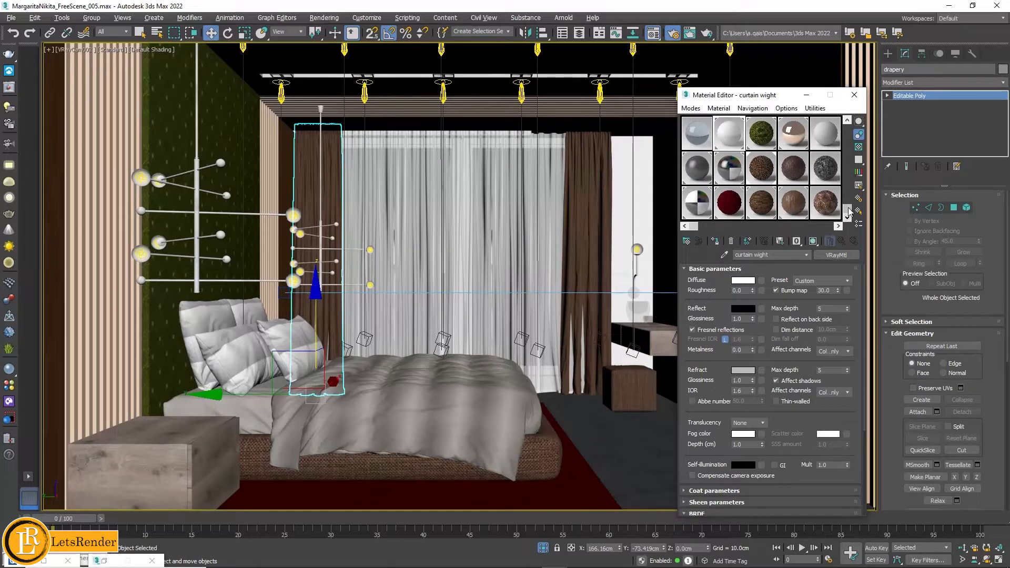
drag(847, 212, 849, 141)
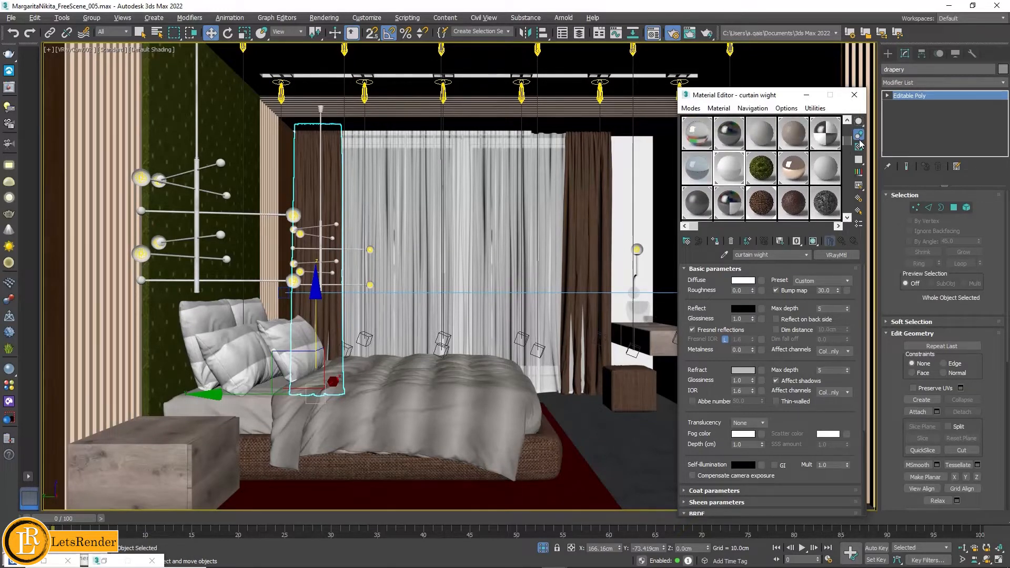
click(830, 176)
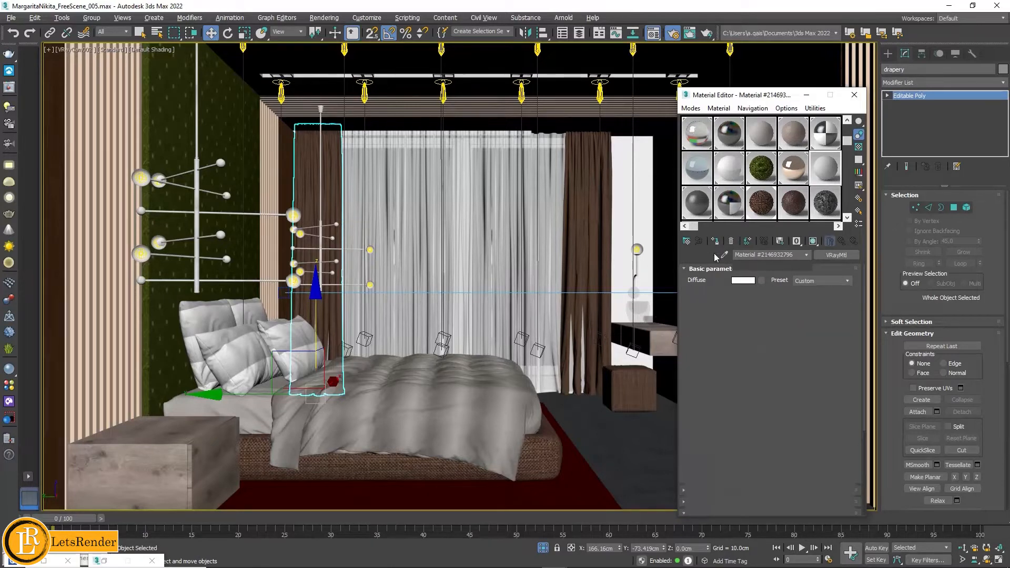
click(722, 256)
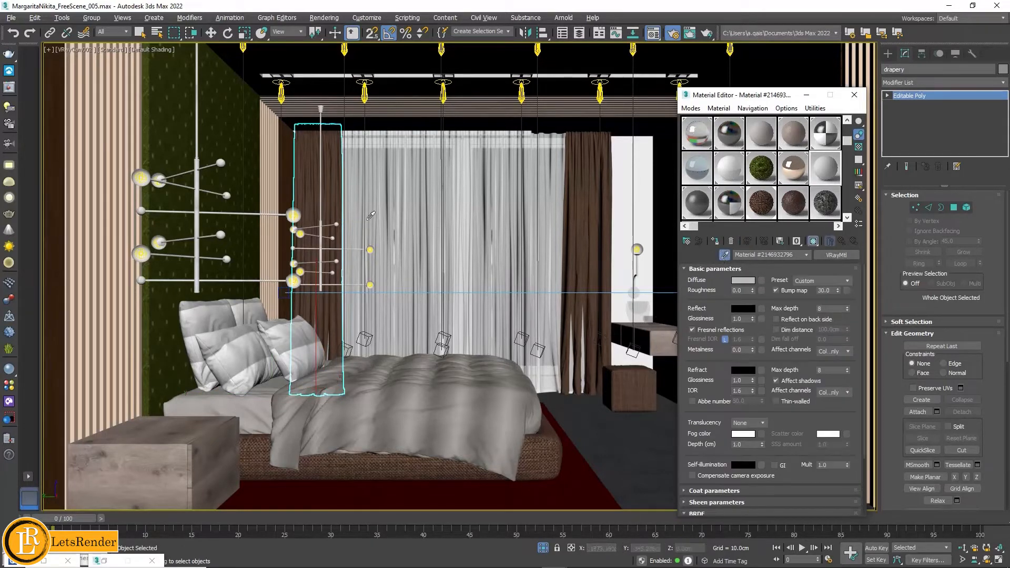
click(338, 193)
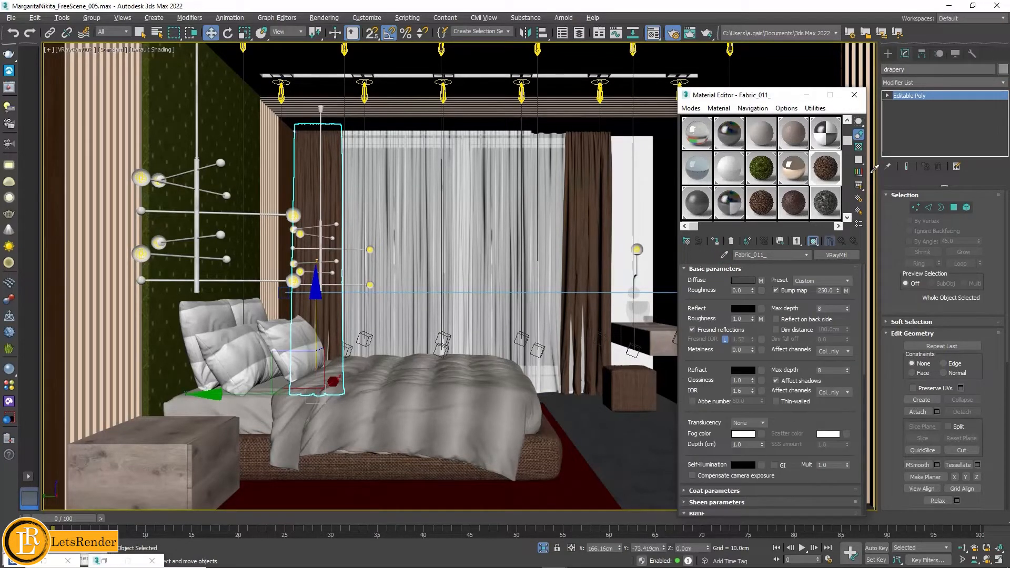
Examine the enlarged preview of the Fabric_011_ material and its map channels, including the bump and displace amounts
double_click(829, 168)
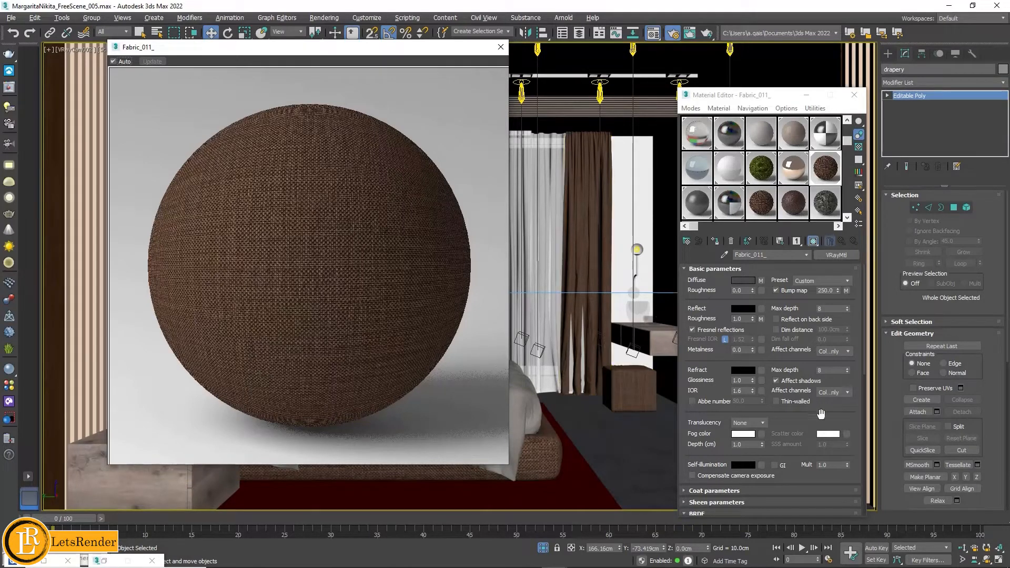
drag(816, 421, 827, 268)
scroll(826, 260, down, 3)
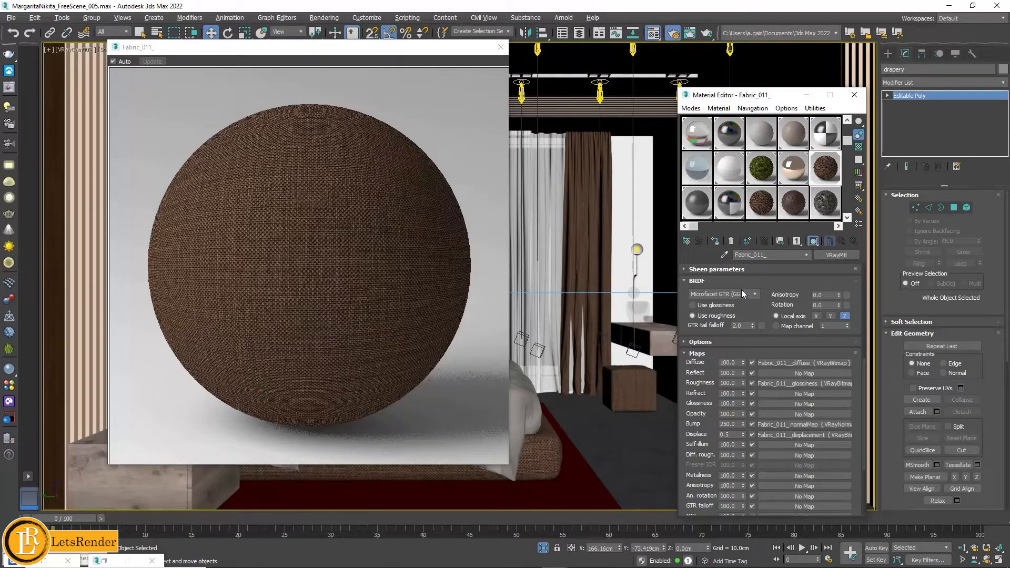
click(501, 48)
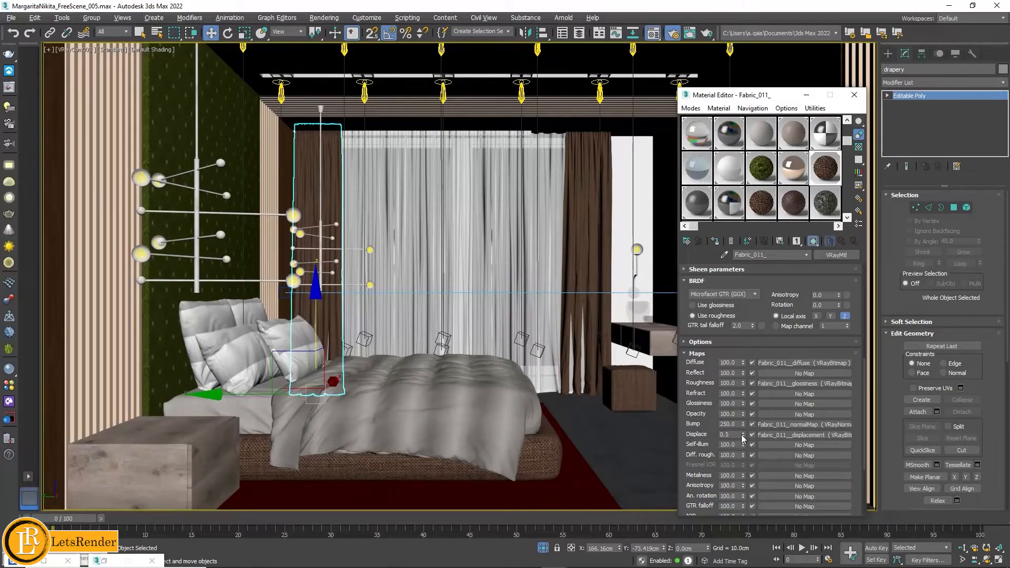
Select the rug and open the map channels of its red Fabric_028_ material
click(581, 494)
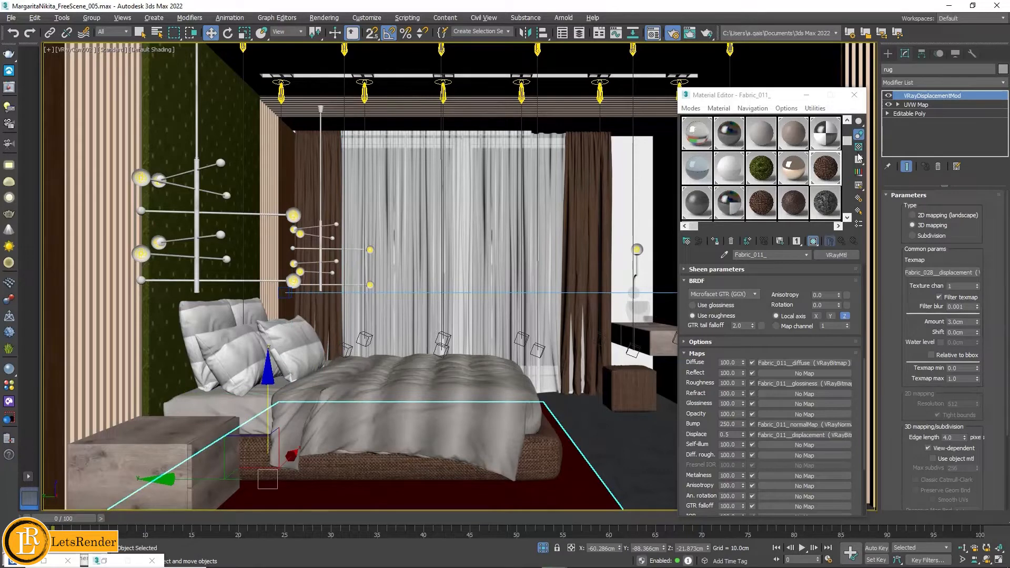
drag(848, 147, 848, 209)
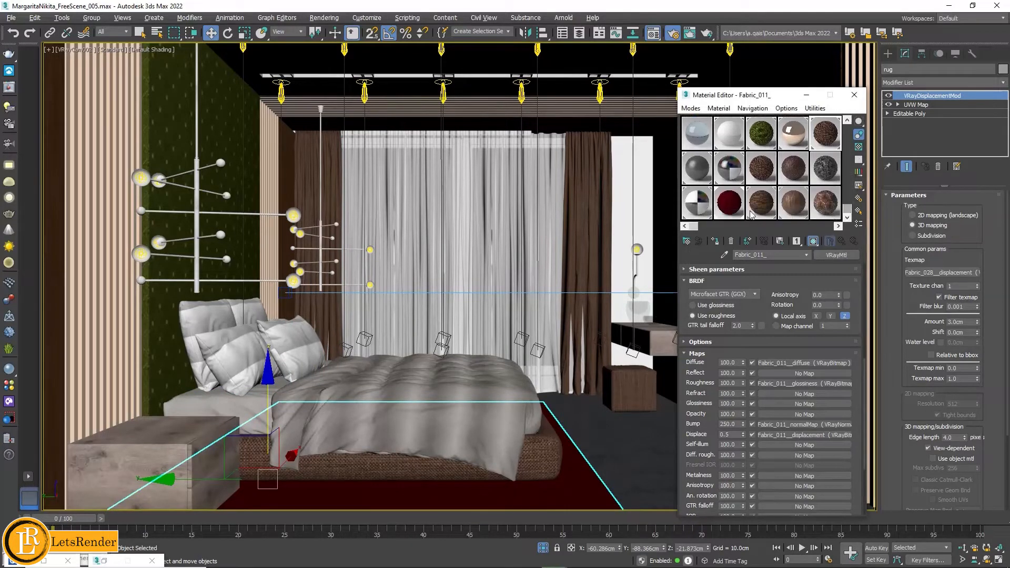
click(729, 205)
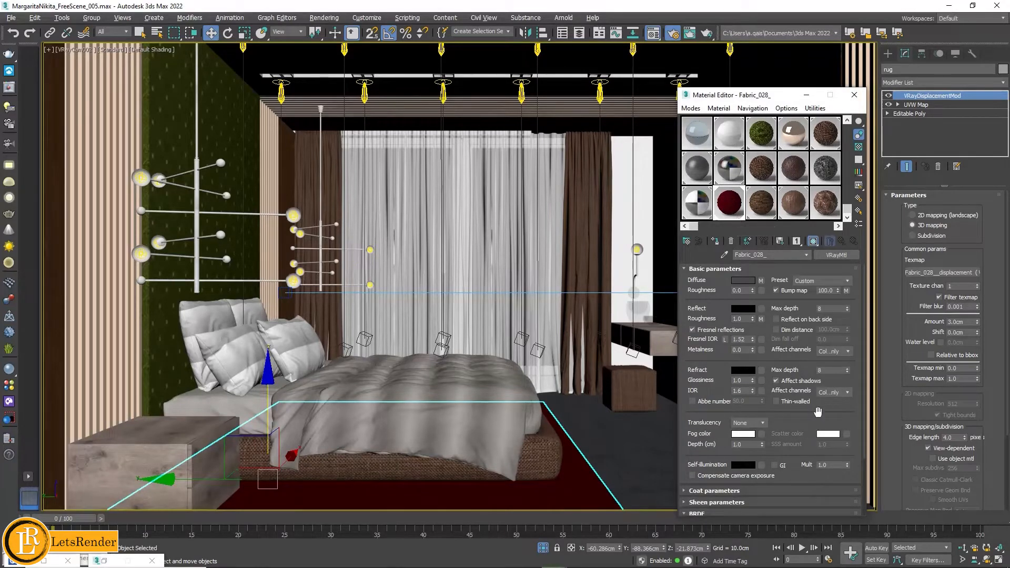
drag(813, 410, 829, 241)
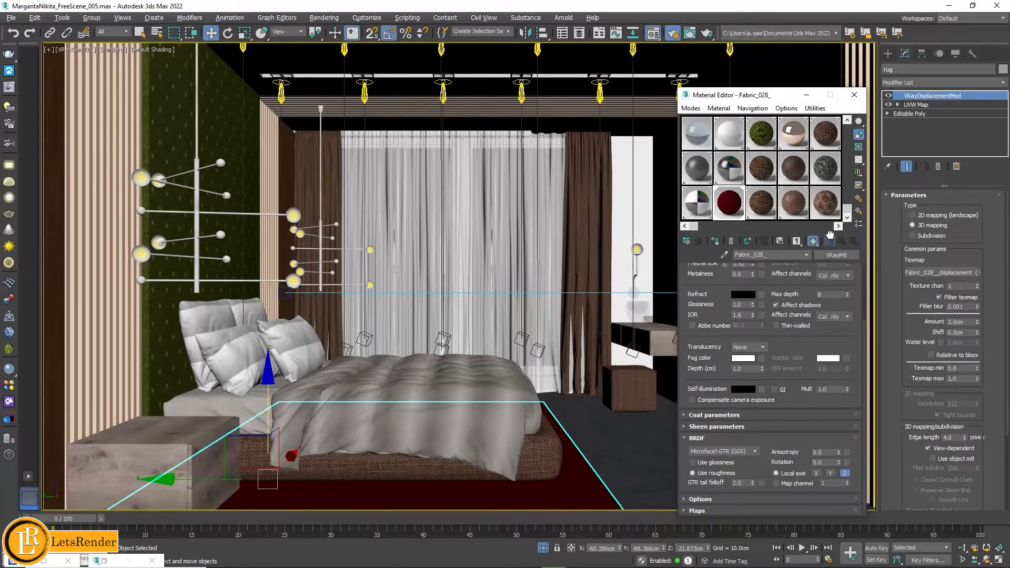
click(711, 511)
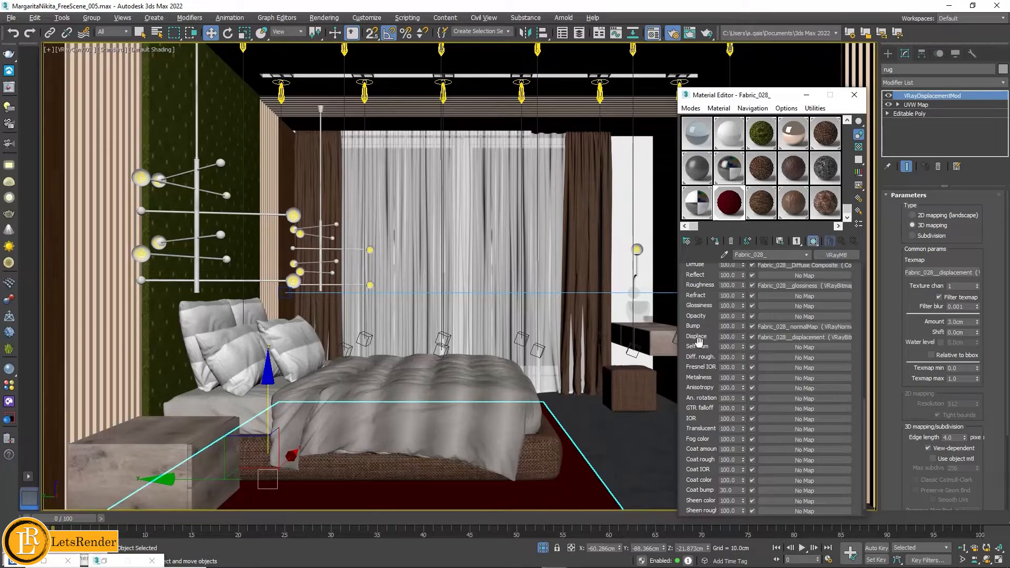
Disable the Displace channel of Fabric_028_ and link its displacement map as an instance to the rug's VRayDisplacementMod texmap
click(752, 337)
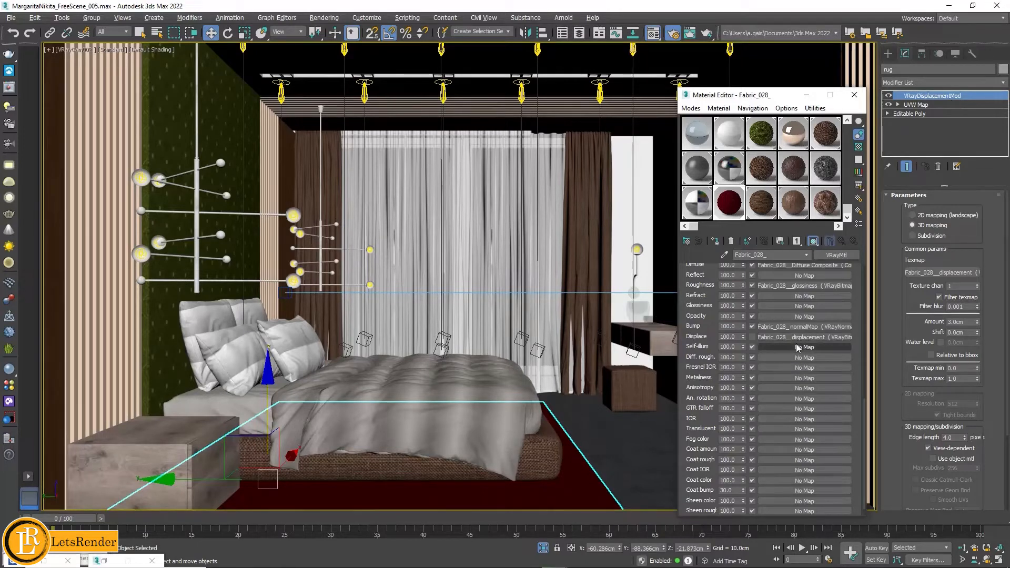
drag(796, 338, 946, 274)
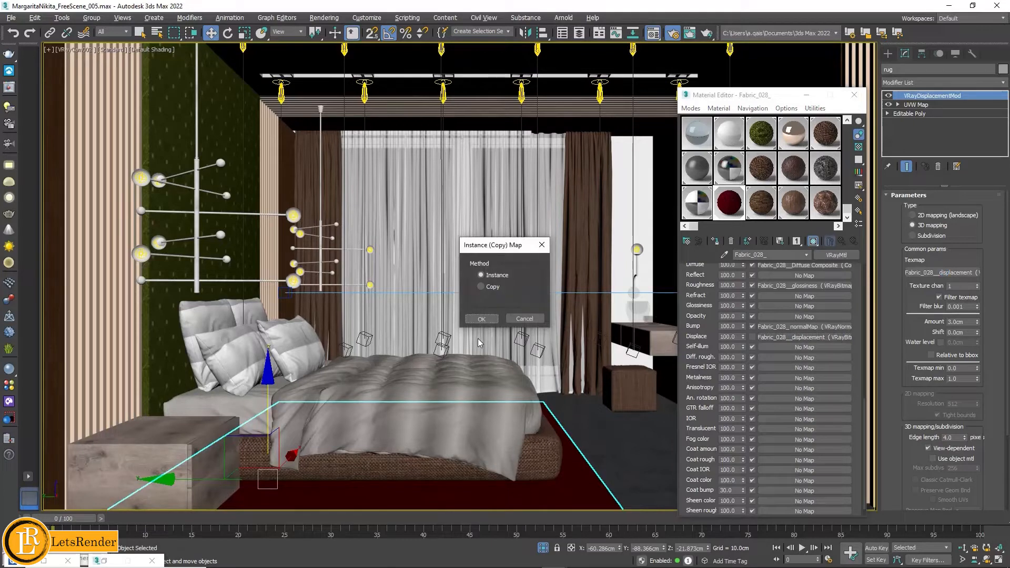
click(482, 318)
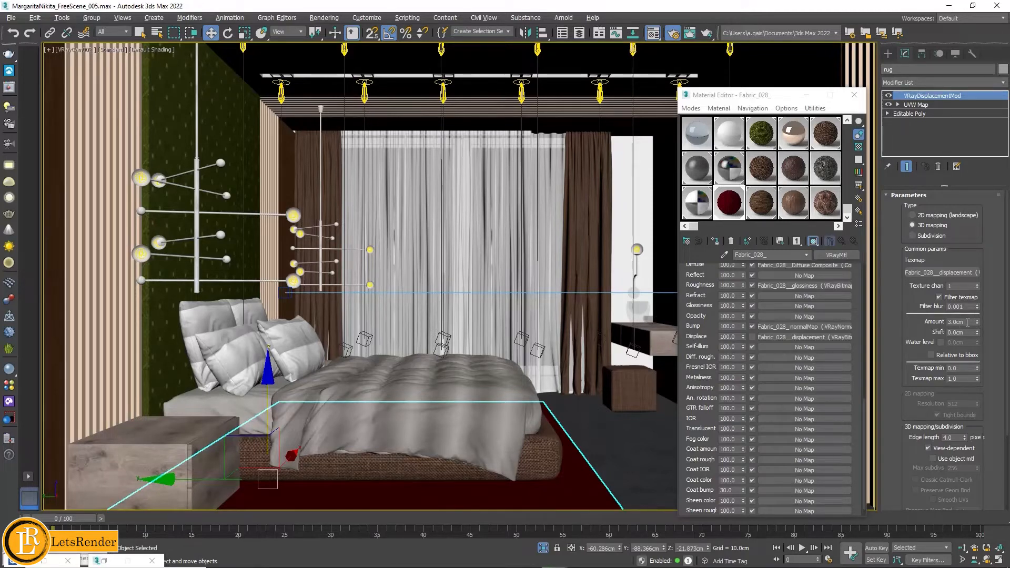
drag(901, 336, 900, 266)
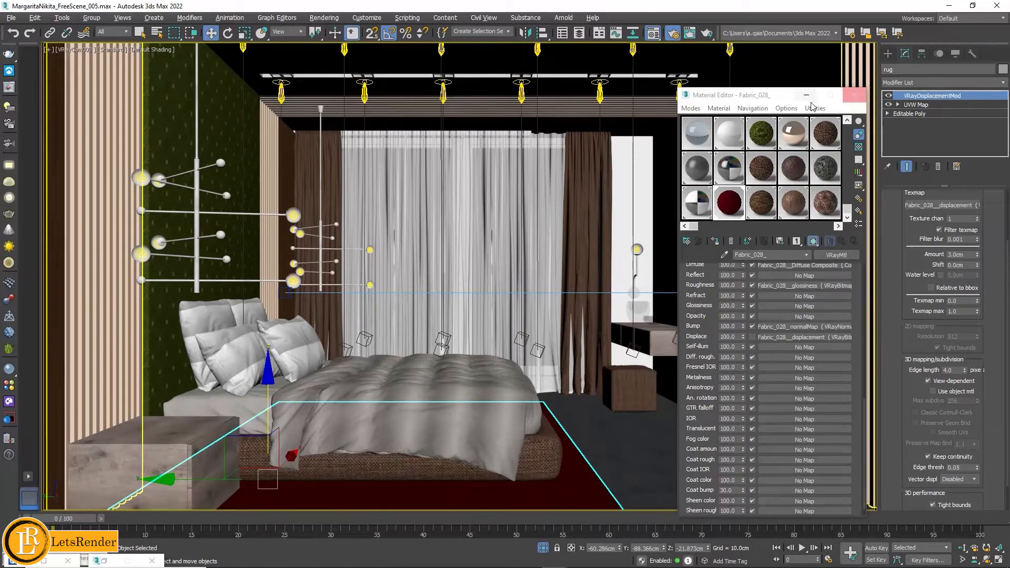
Select the large chandelier and open the second sub-material of its Magic_Circus_Chandelier Multi/Sub-Object material
click(152, 180)
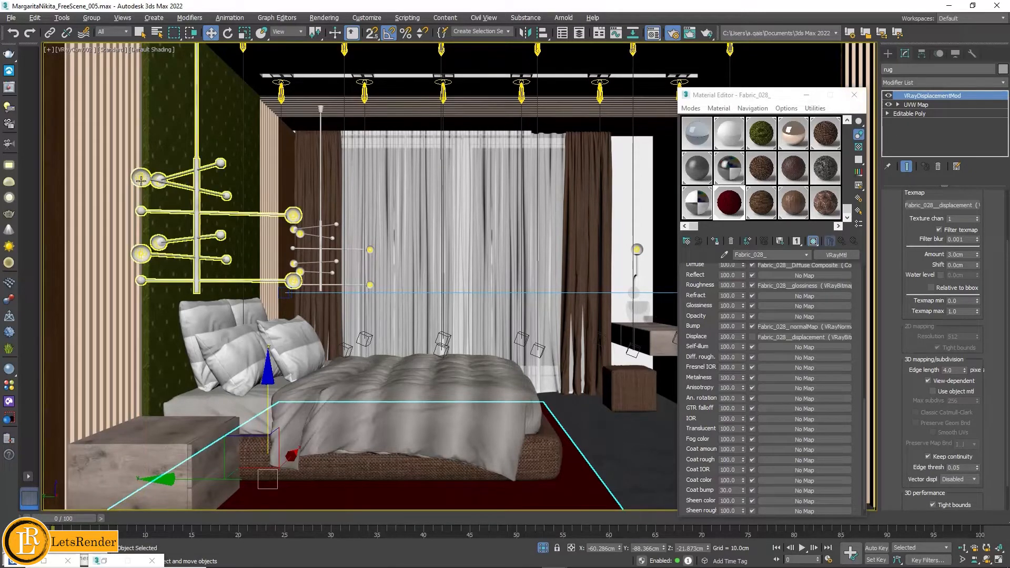
click(141, 180)
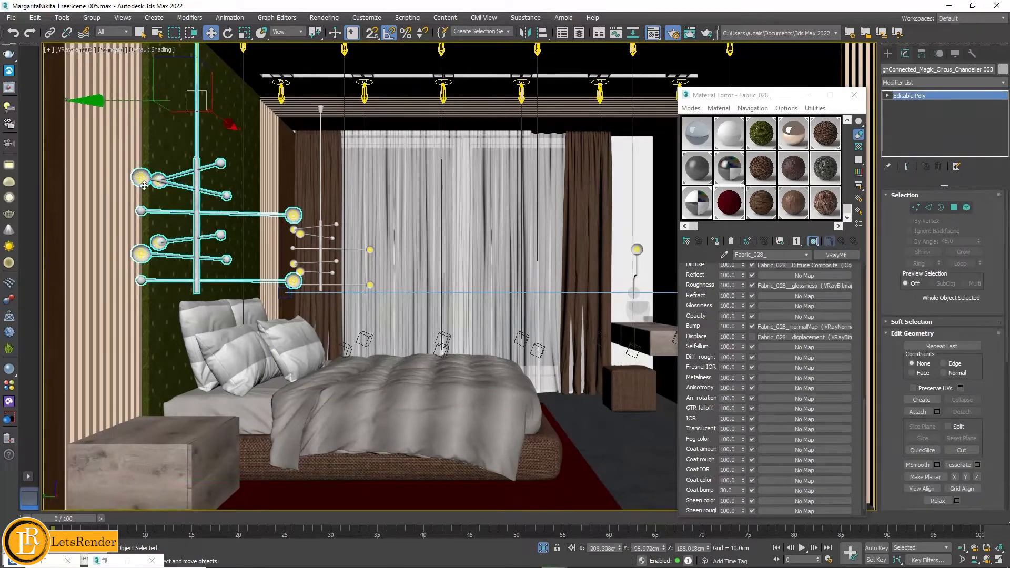
click(700, 207)
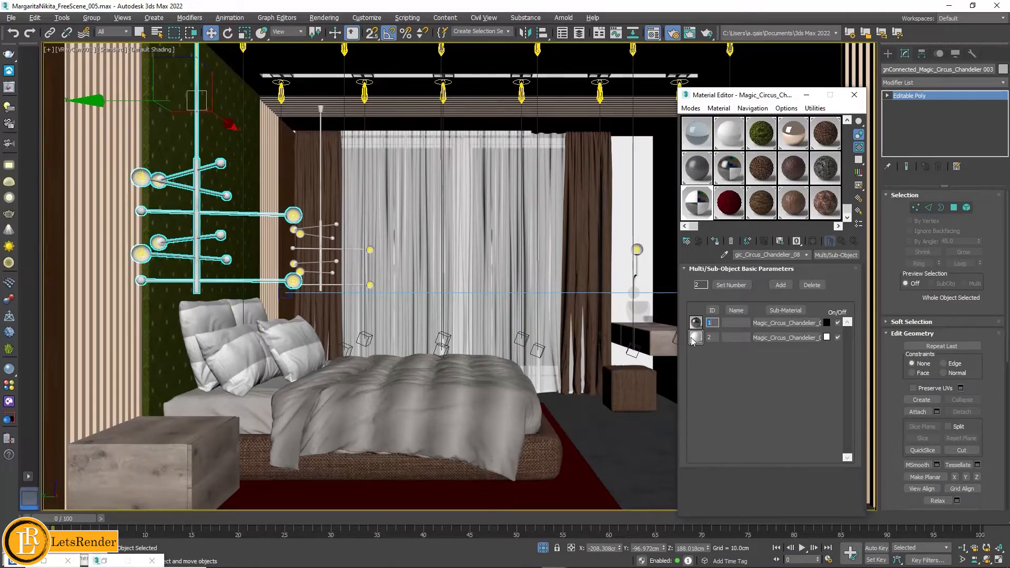
click(776, 341)
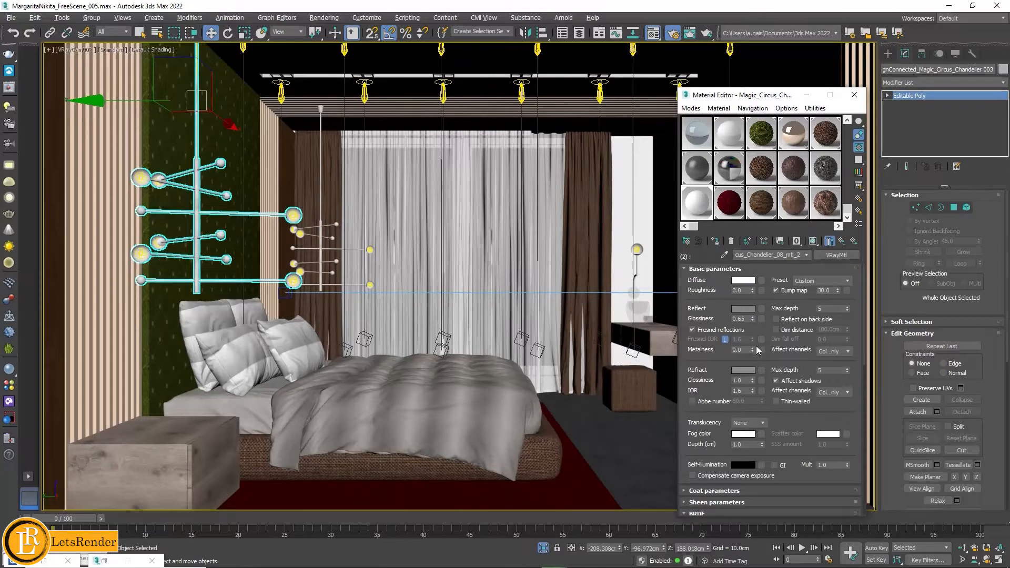
Check the reflection and refraction colors of the chandelier's second sub-material
click(744, 312)
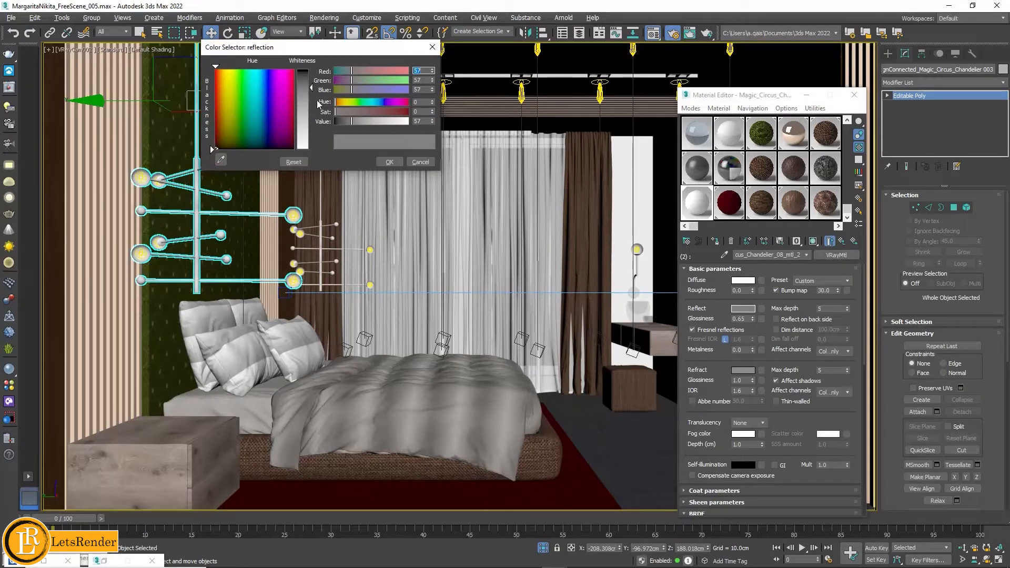
click(389, 162)
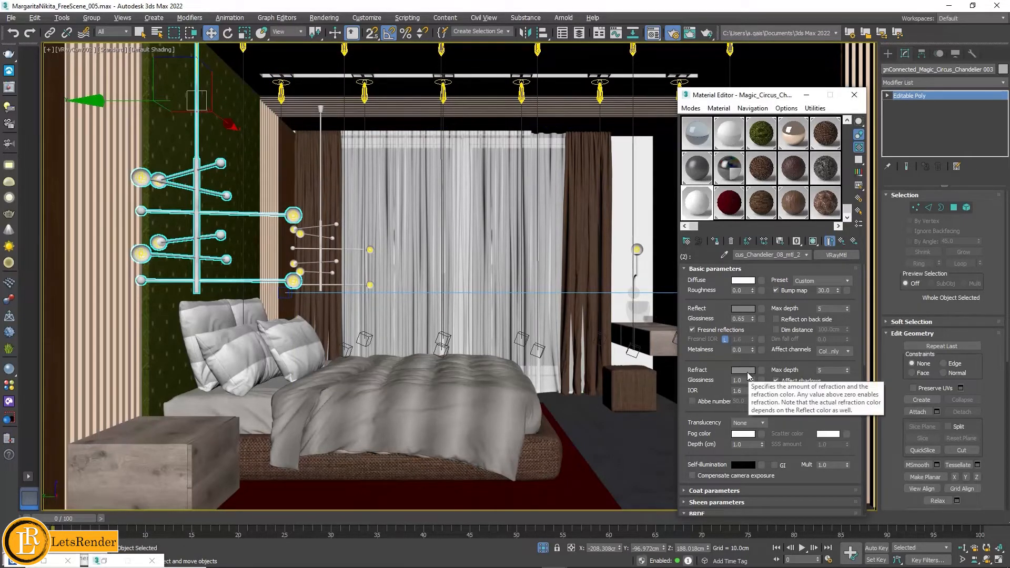
click(744, 370)
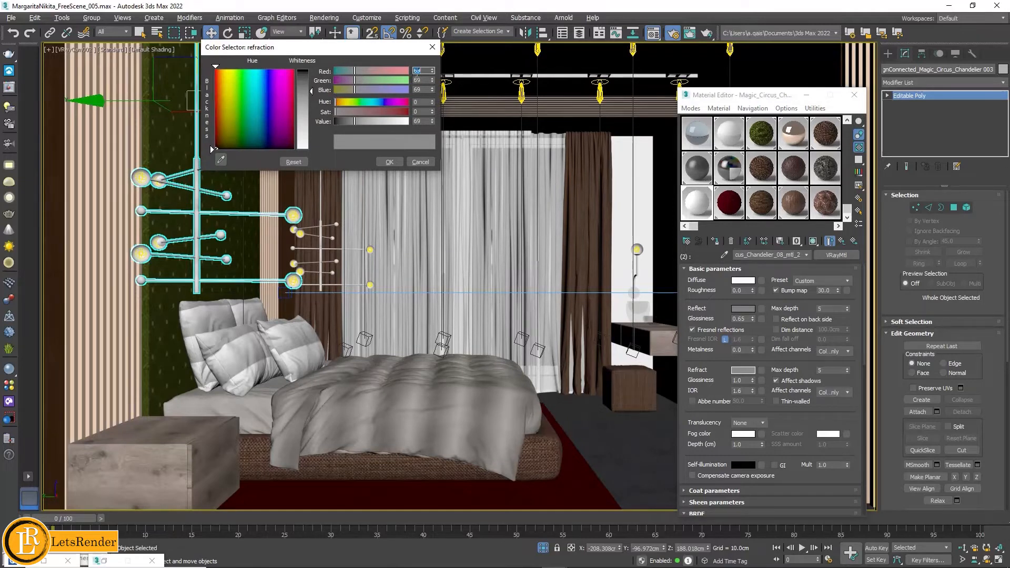
click(389, 162)
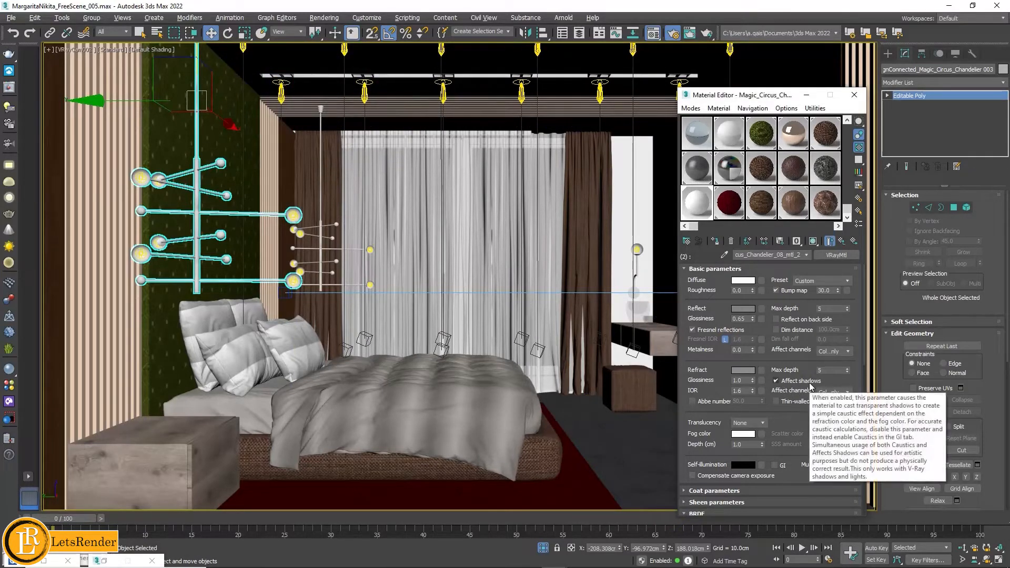
Review the available BRDF types of the chandelier's second sub-material and choose Blinn
drag(735, 425, 746, 349)
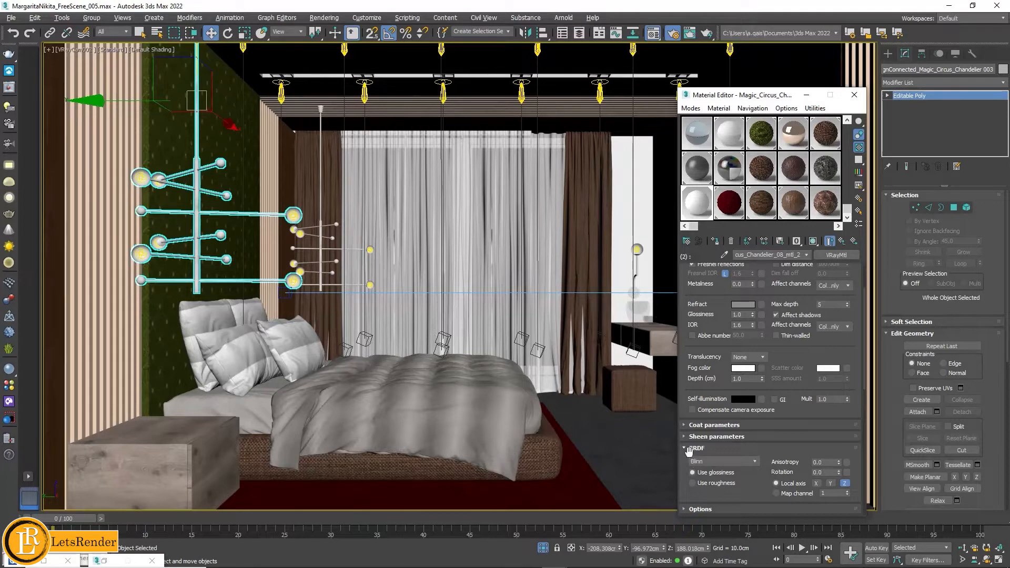
click(712, 459)
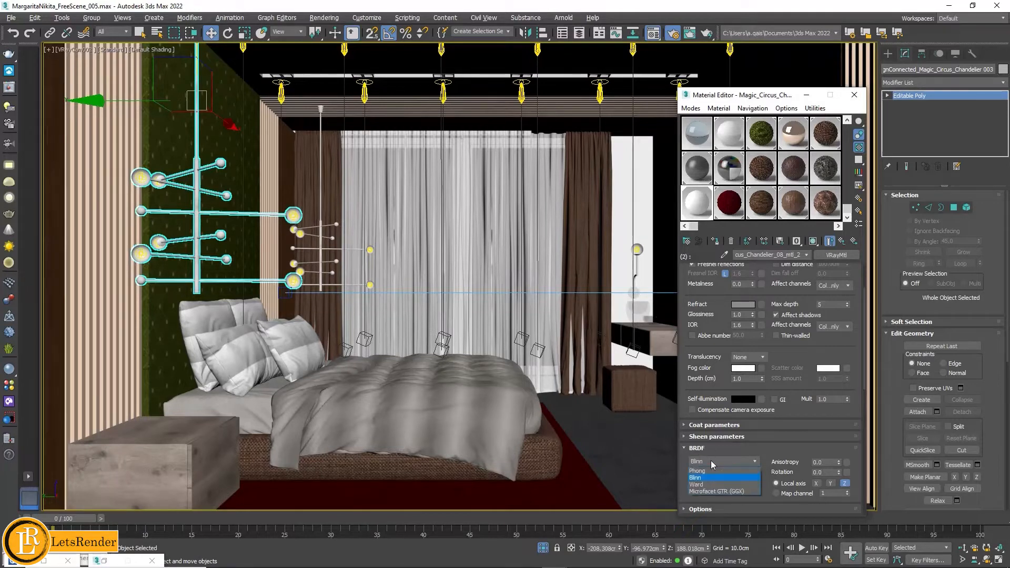
click(701, 480)
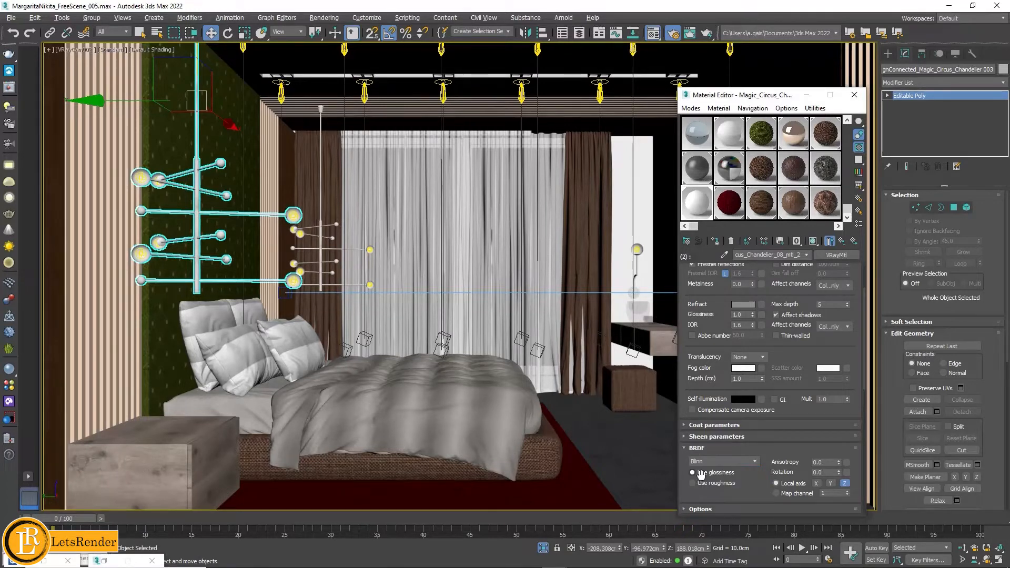
Select the VRayIES ceiling light light_010 and load furniture.ies as its IES file
drag(782, 453, 813, 262)
scroll(813, 263, up, 8)
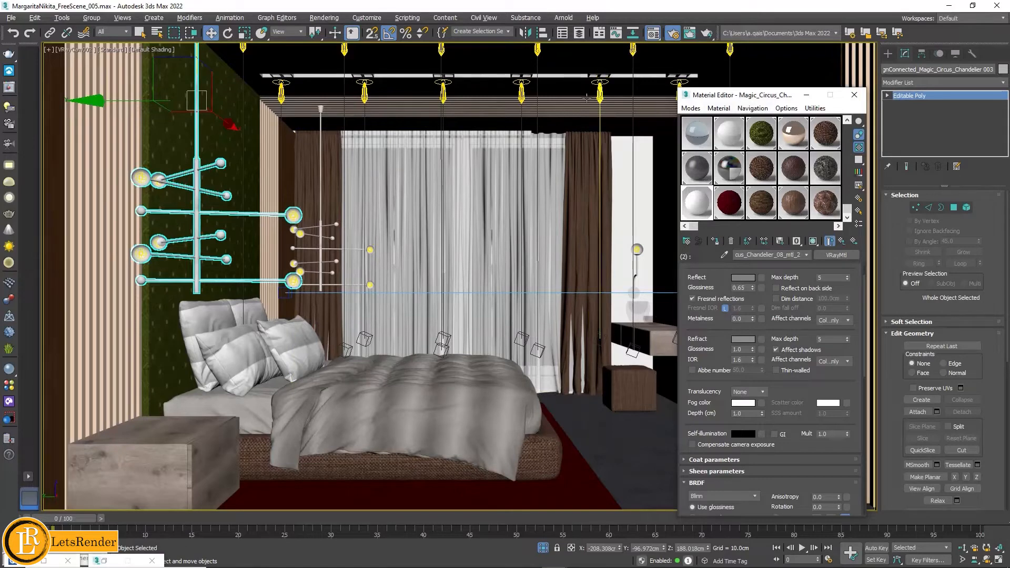
click(538, 51)
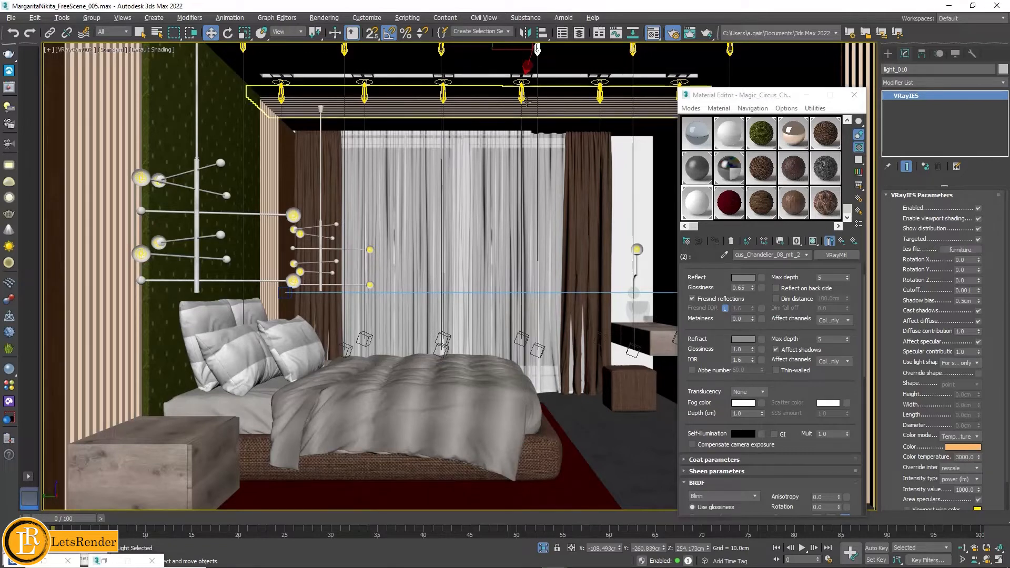
click(970, 251)
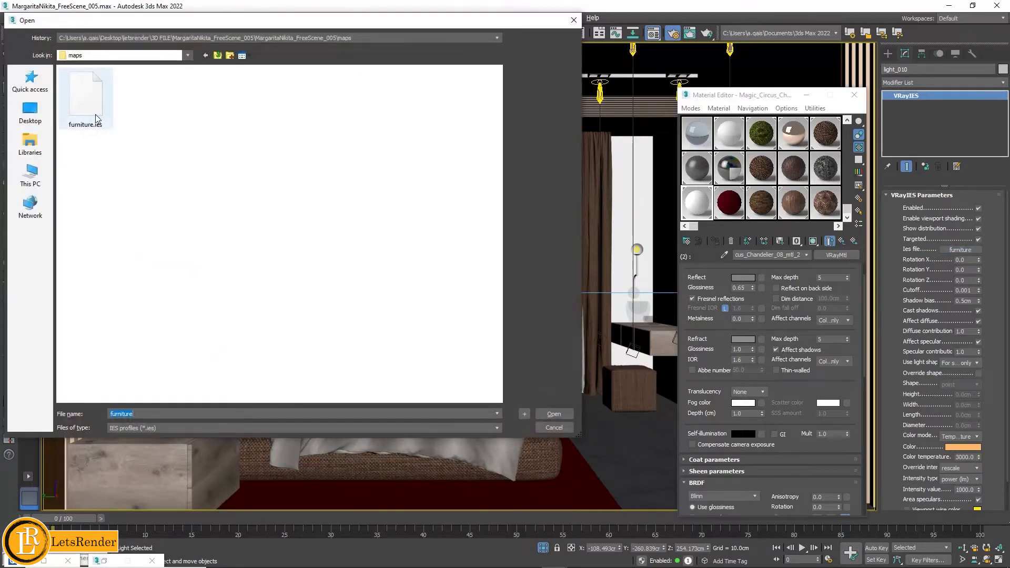
click(97, 119)
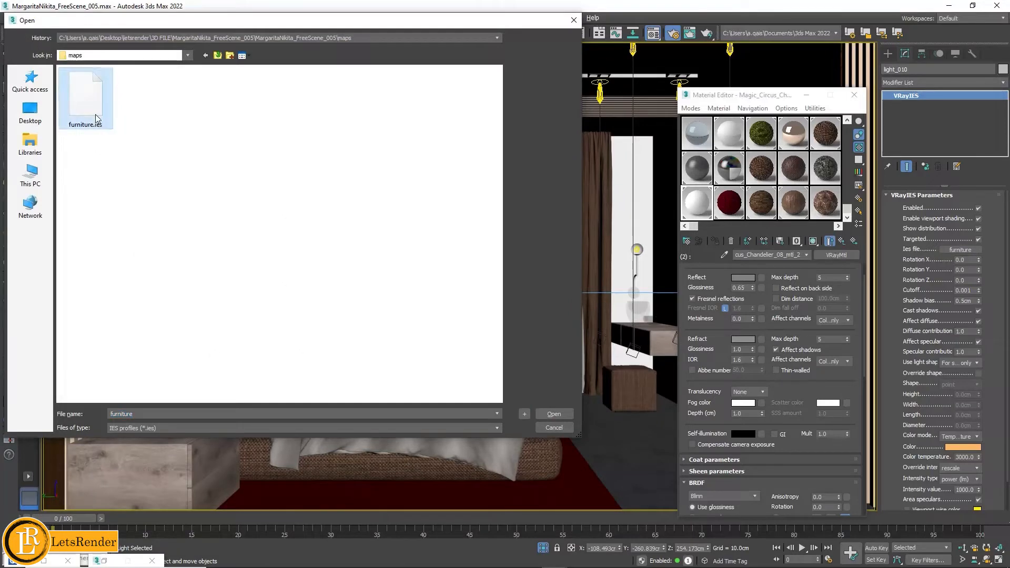
click(560, 411)
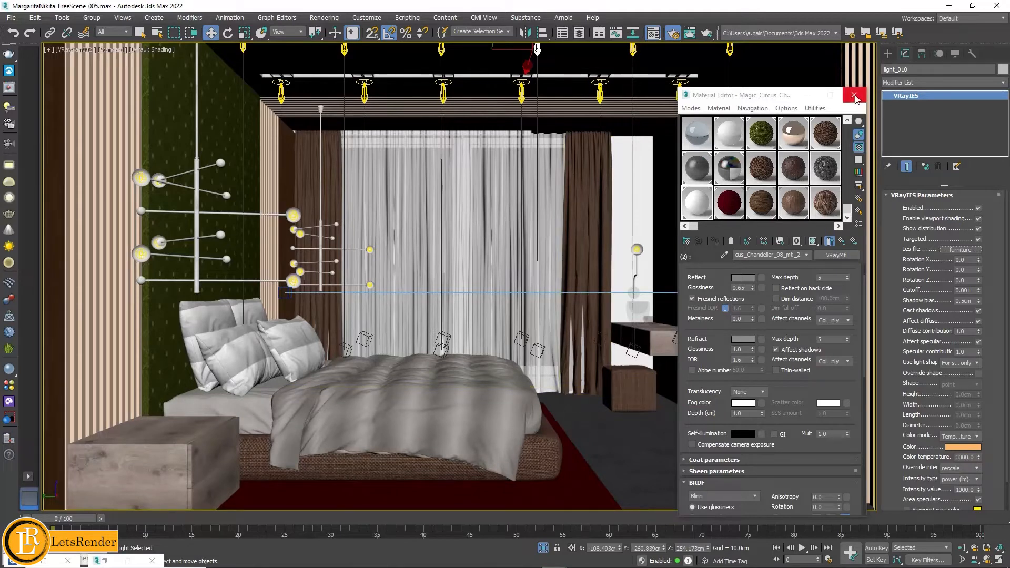
Preview the Fabric_Padded_002_ material enlarged and review the VRayDisplacementMod settings of the green padded wall panel
click(763, 143)
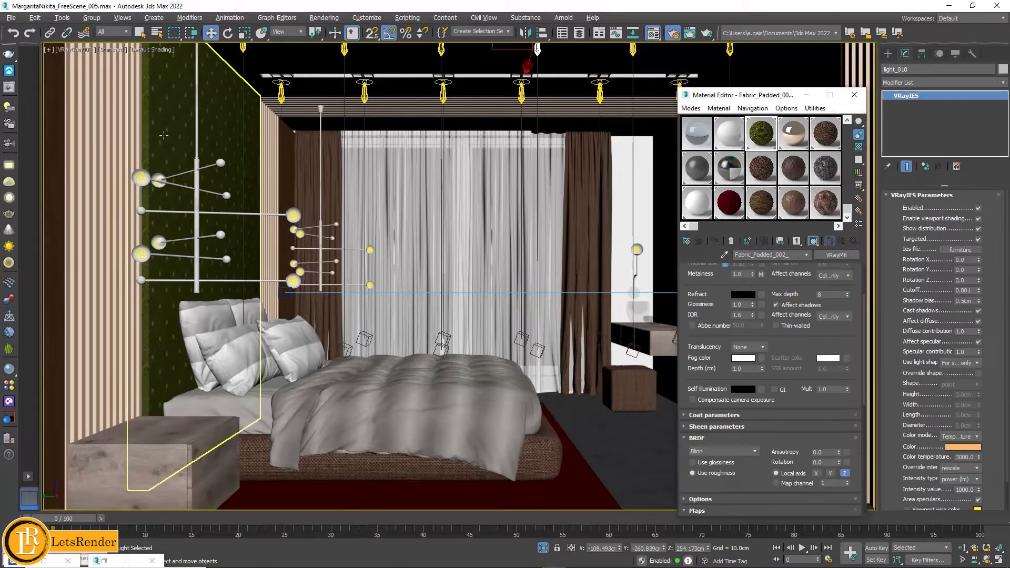
double_click(764, 137)
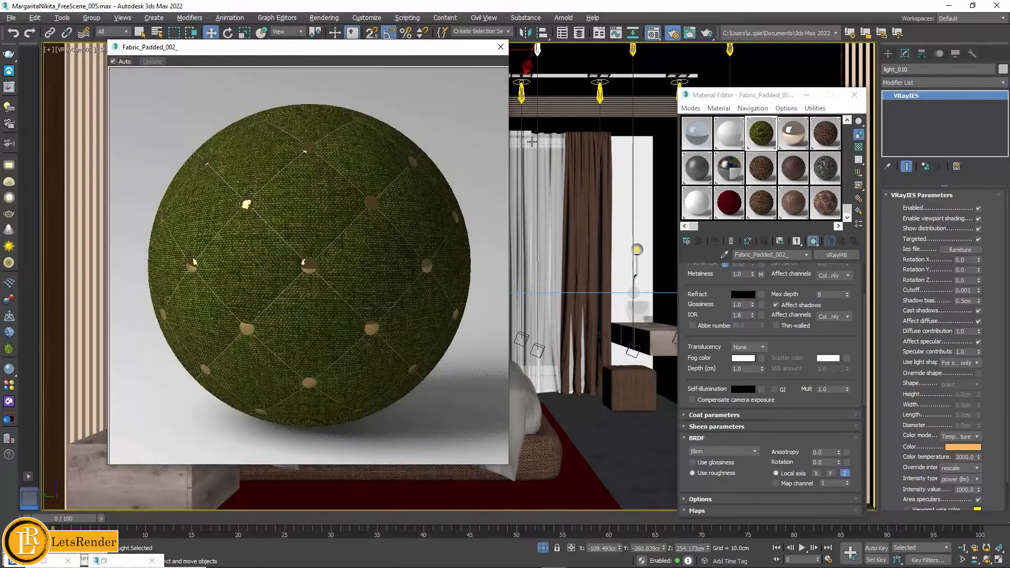
click(501, 46)
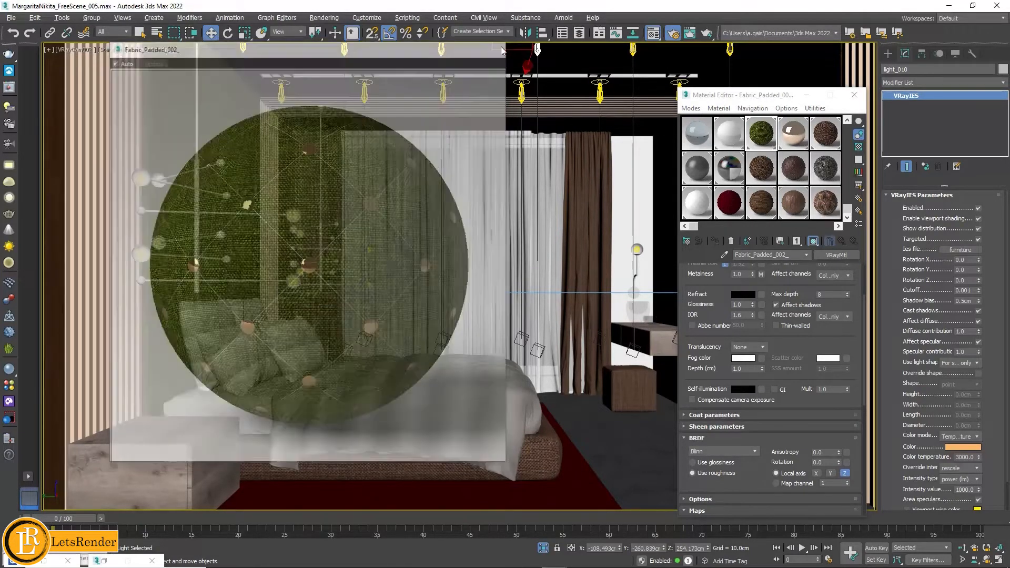
click(158, 126)
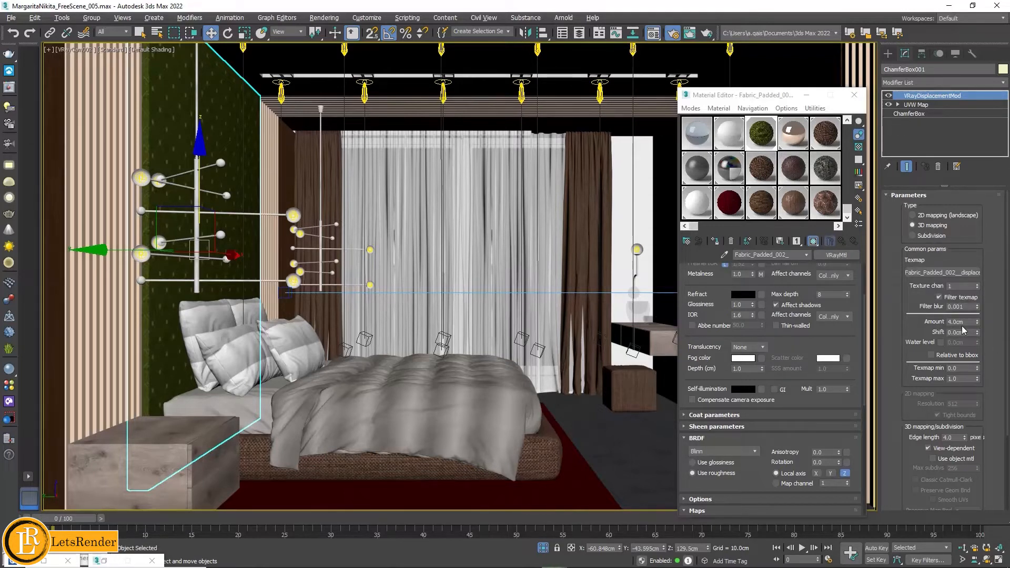
drag(894, 455, 902, 357)
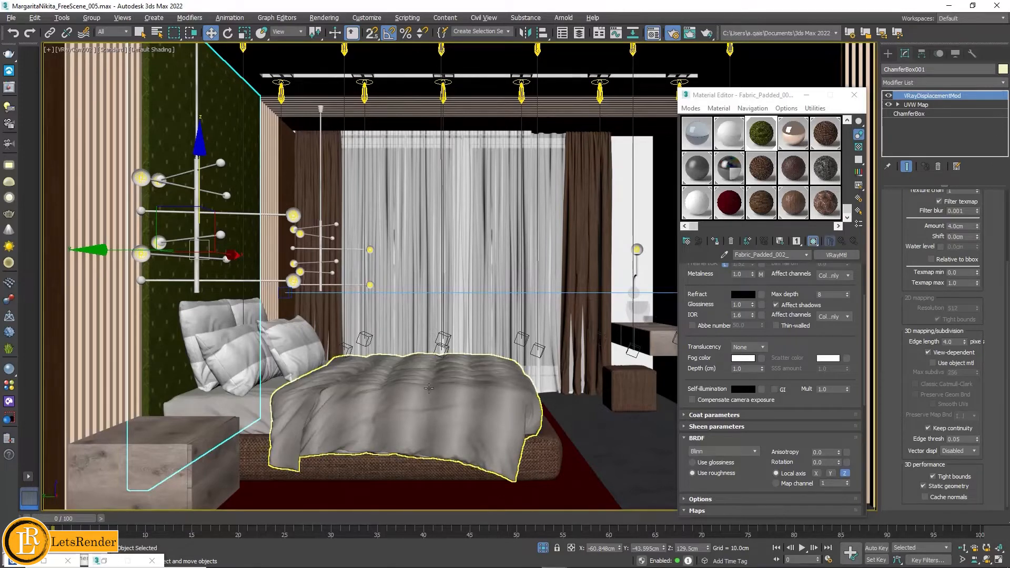
Select the blanket on the bed and pick its fabric bed chader material into the Fabric_Burlap_004_ sample slot
click(282, 358)
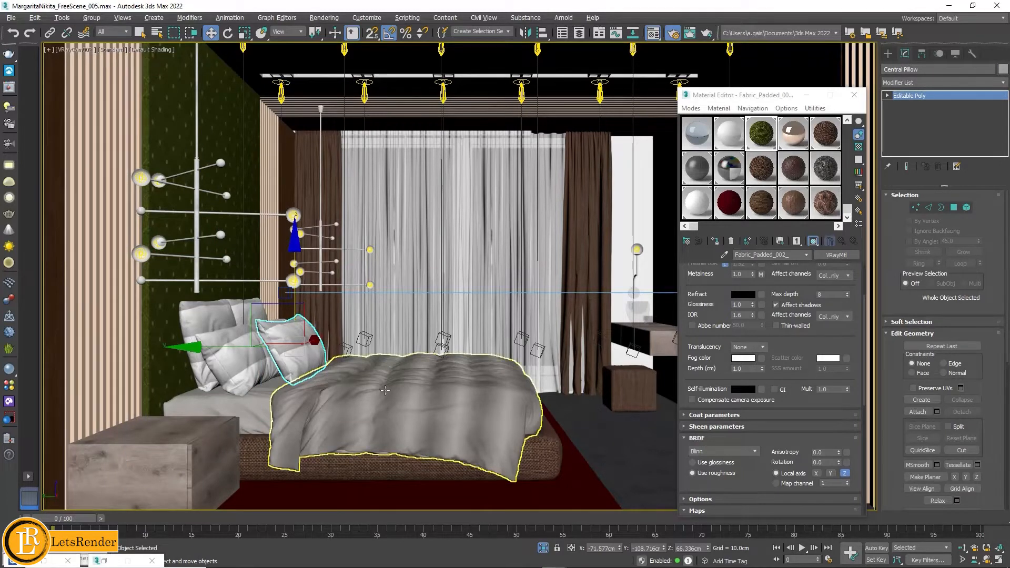
click(302, 397)
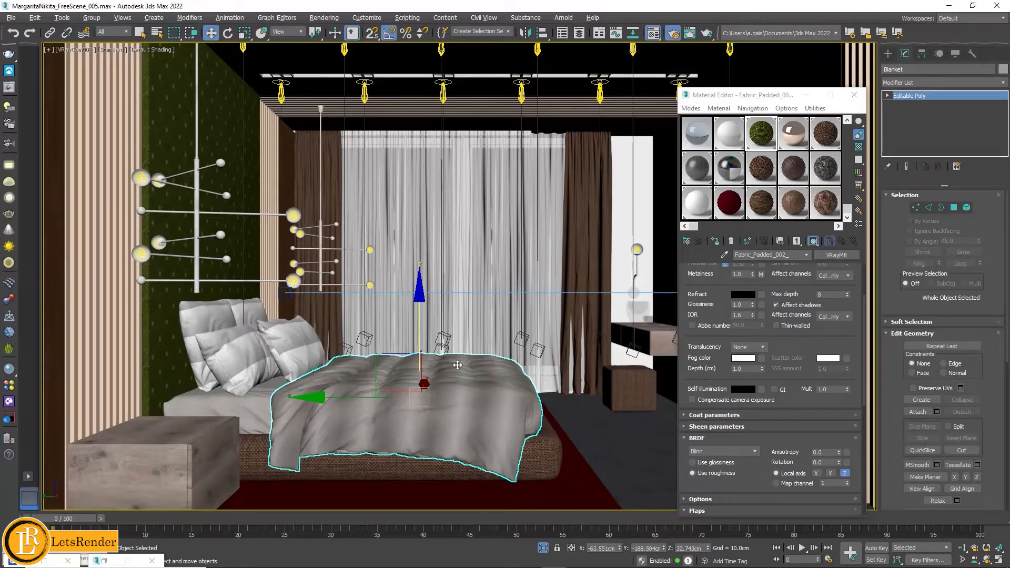
click(791, 213)
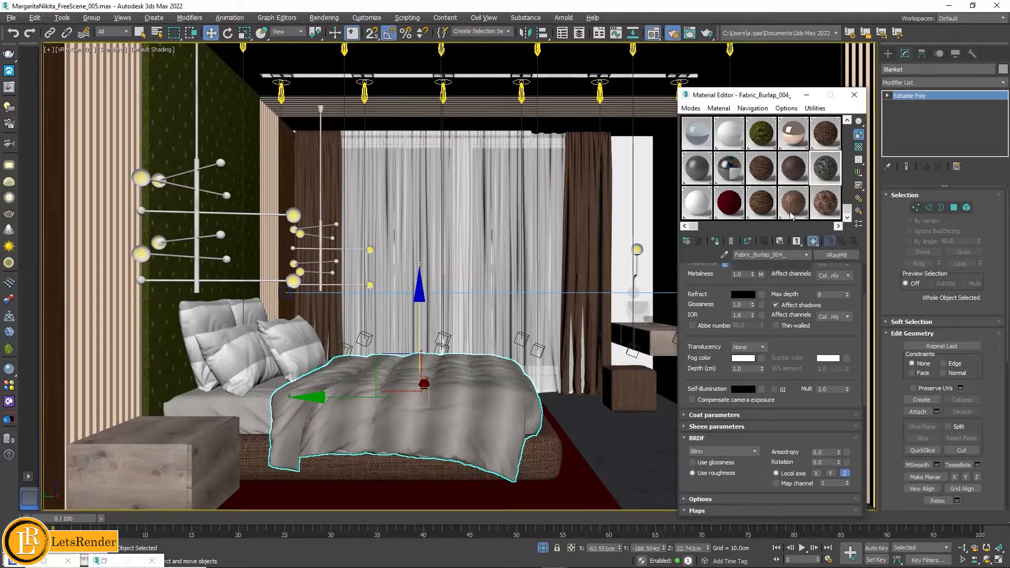
click(725, 255)
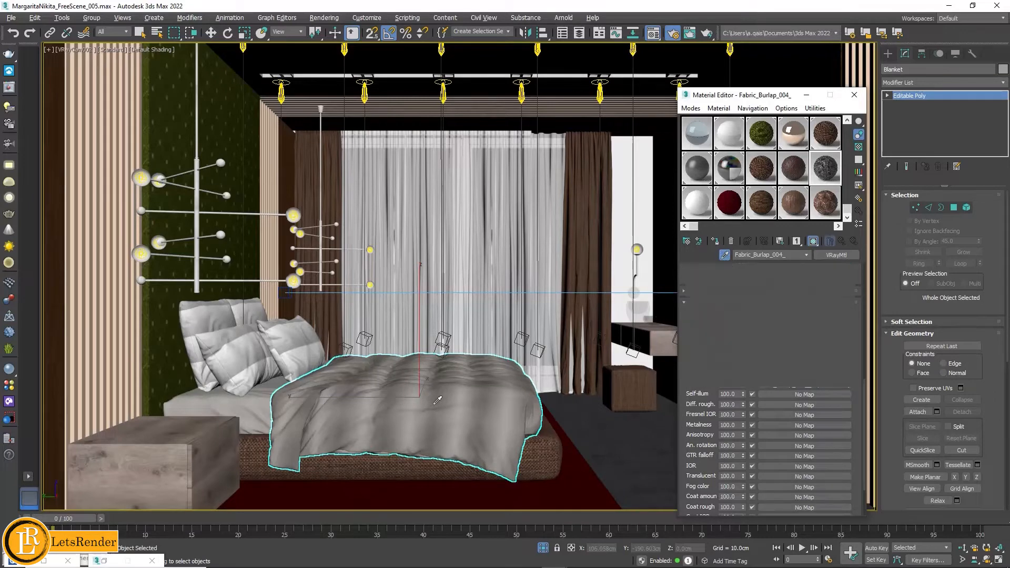
click(458, 389)
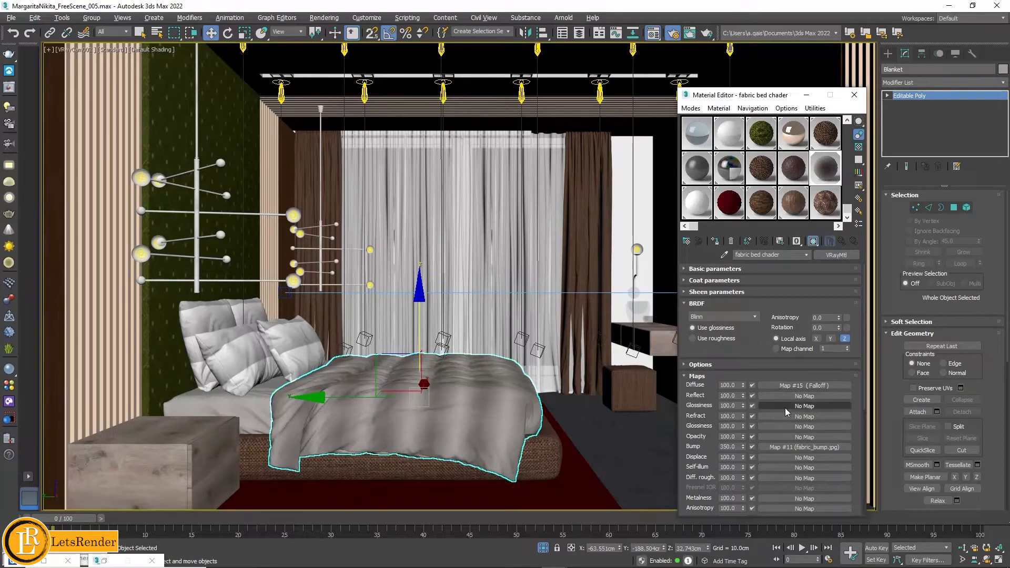
Review the Color Correction map in the Falloff diffuse of fabric bed chader and preview it enlarged
click(806, 386)
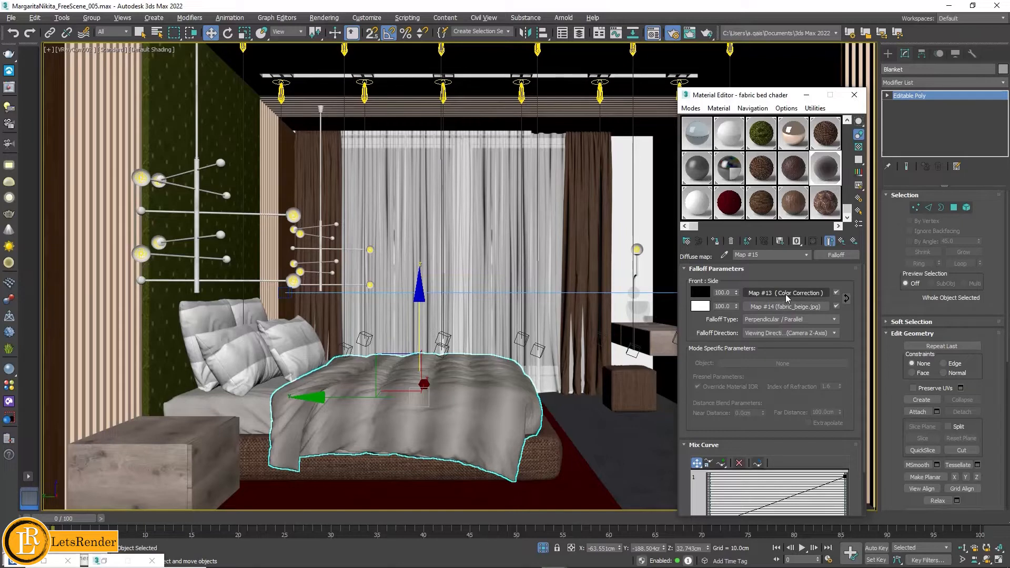
click(790, 294)
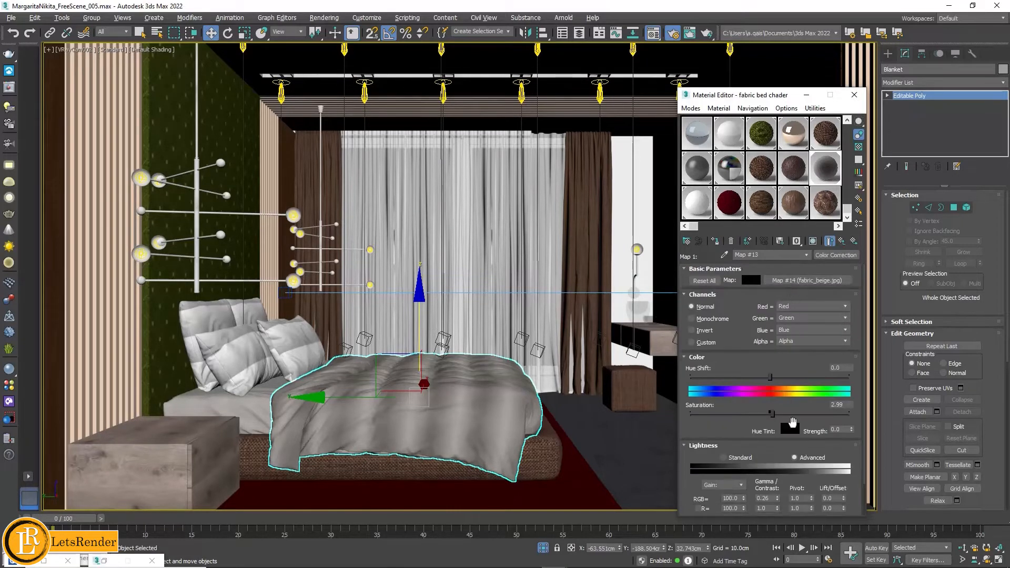
drag(773, 455, 773, 418)
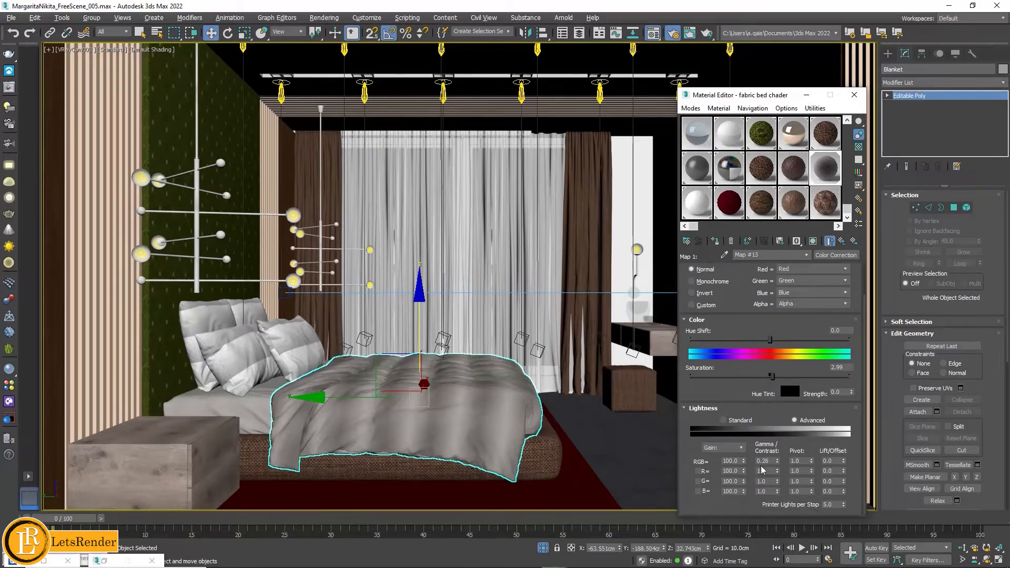
double_click(827, 175)
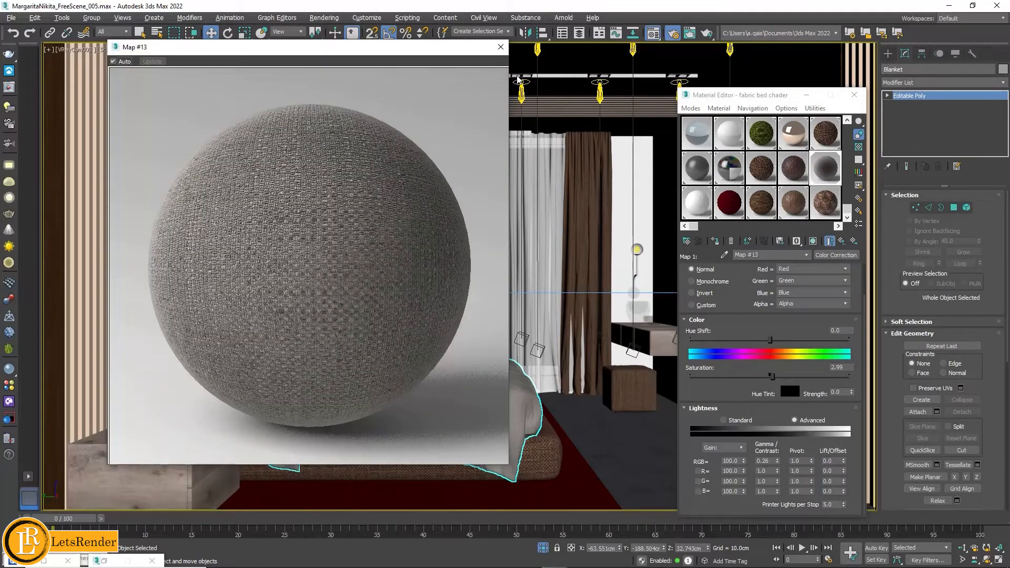
click(501, 46)
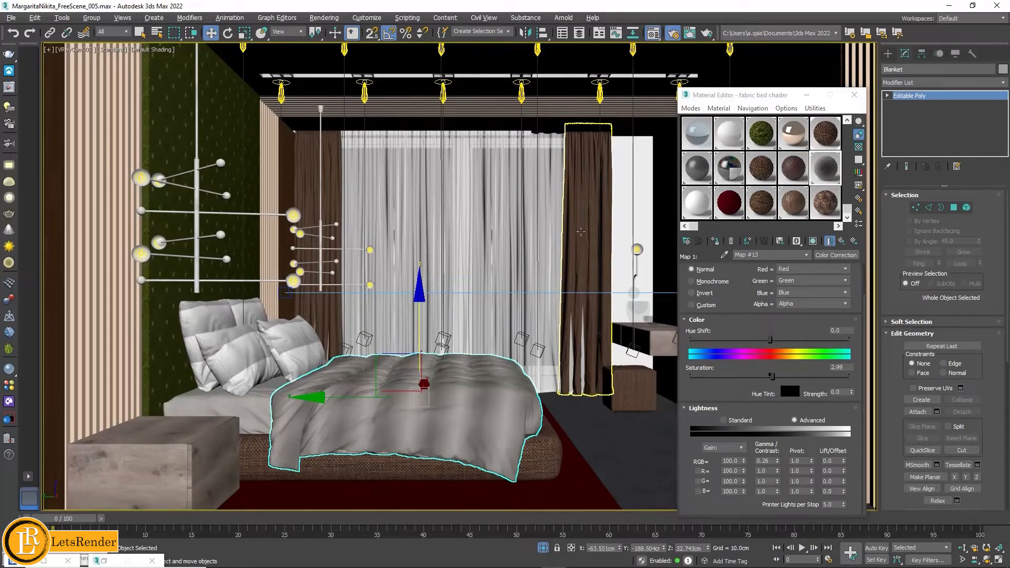
Try the fabric bed chader material on both brown drapes beside the window
click(581, 232)
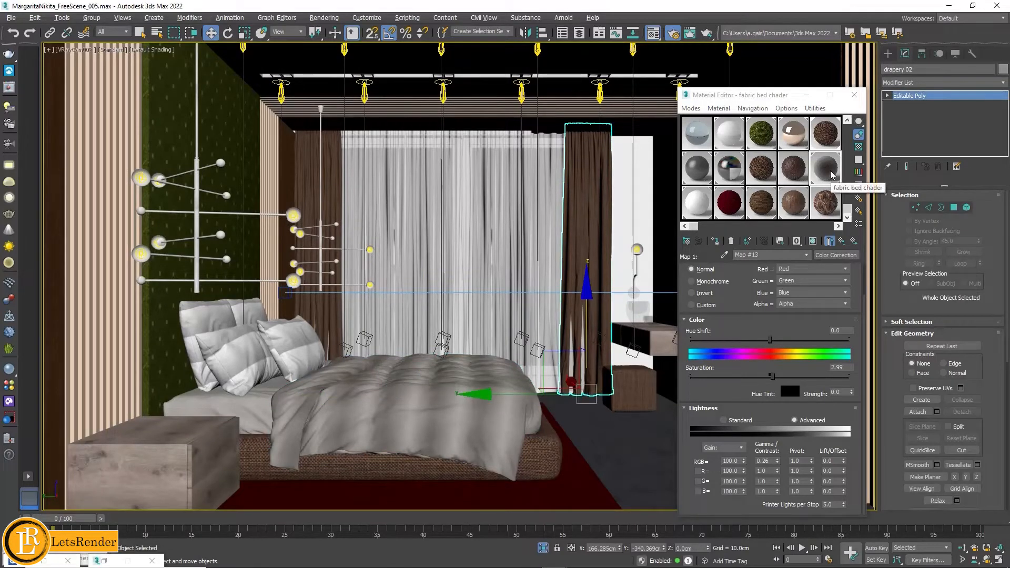
drag(829, 177, 589, 232)
click(314, 235)
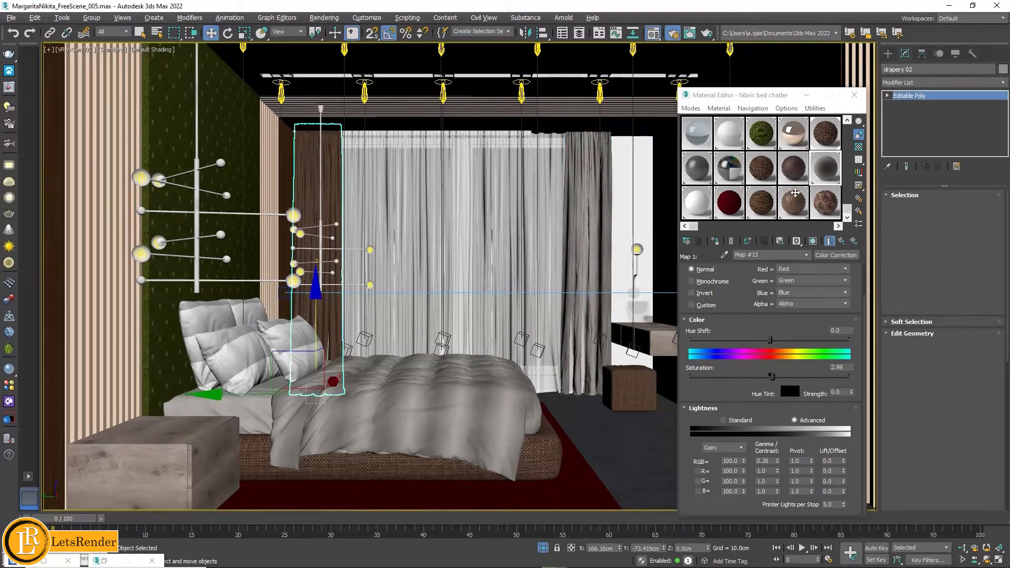
drag(825, 173, 311, 197)
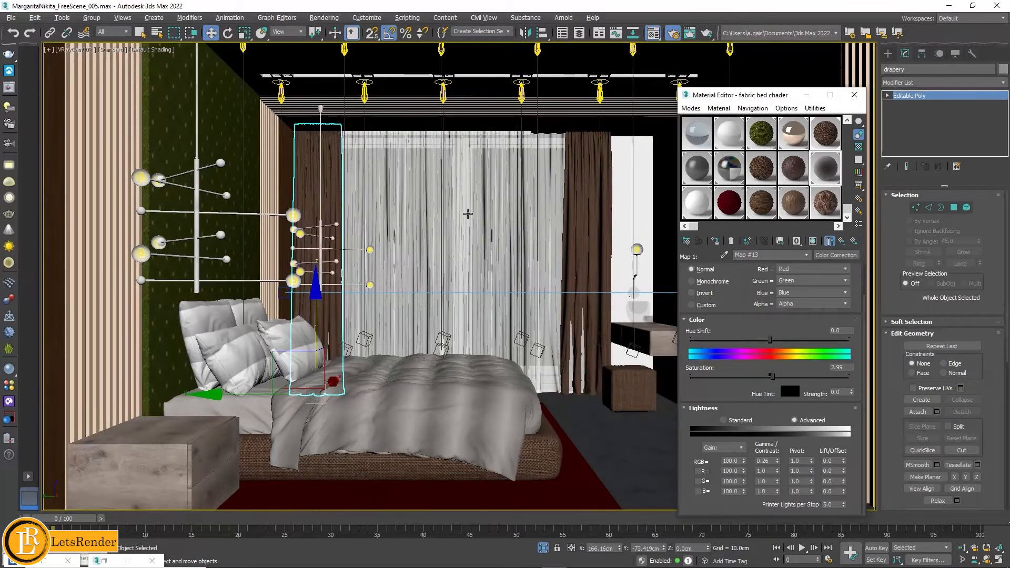
Close the Material Editor, render the bedroom camera view and minimize the V-Ray Frame Buffer after reviewing it
click(854, 95)
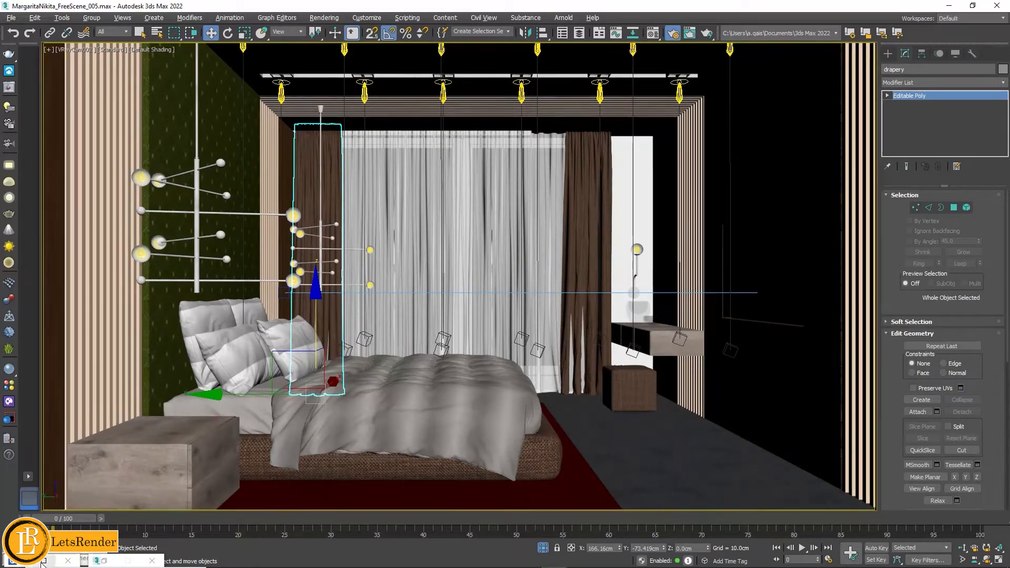
key(shift+q)
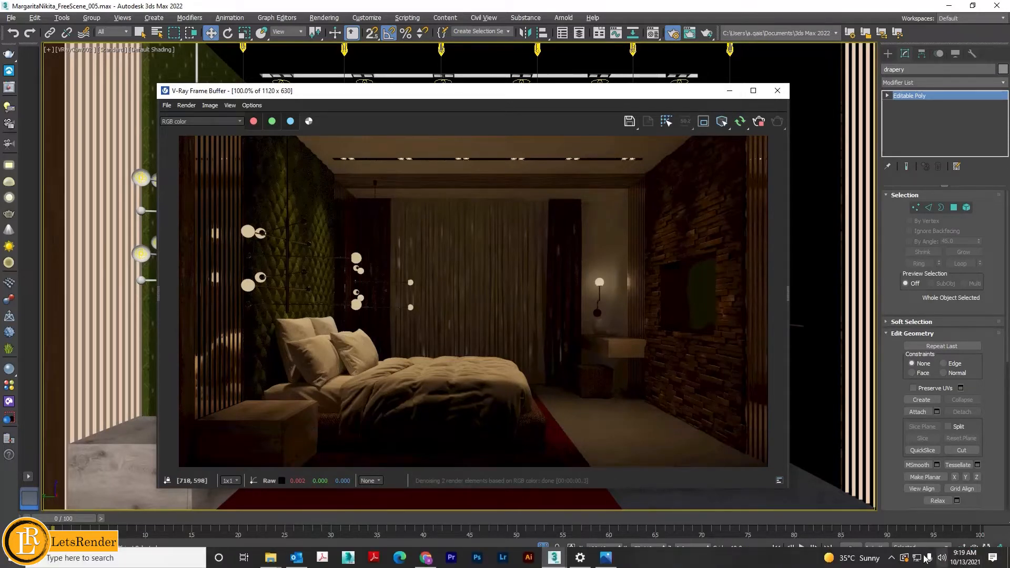
click(999, 560)
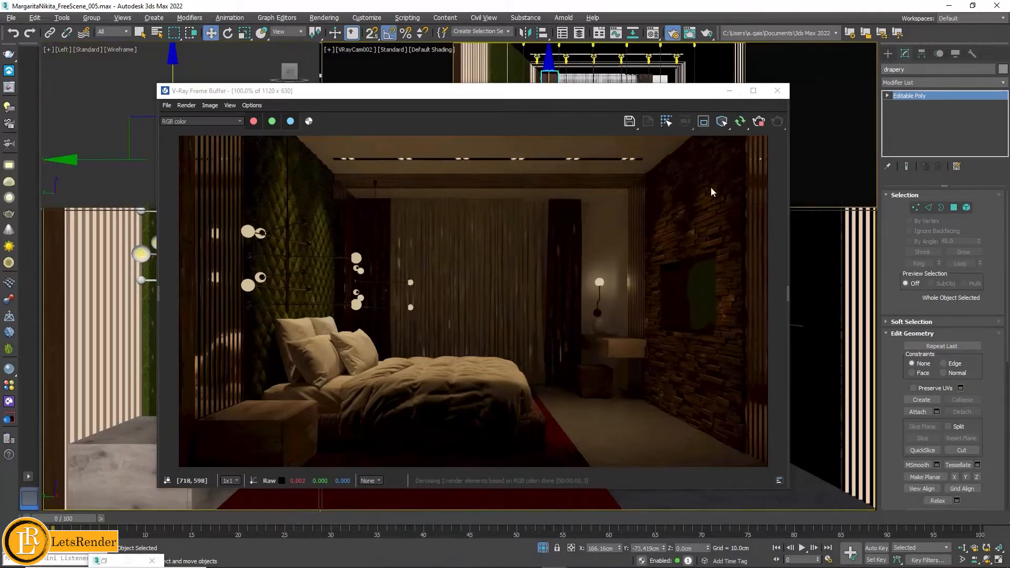
click(729, 91)
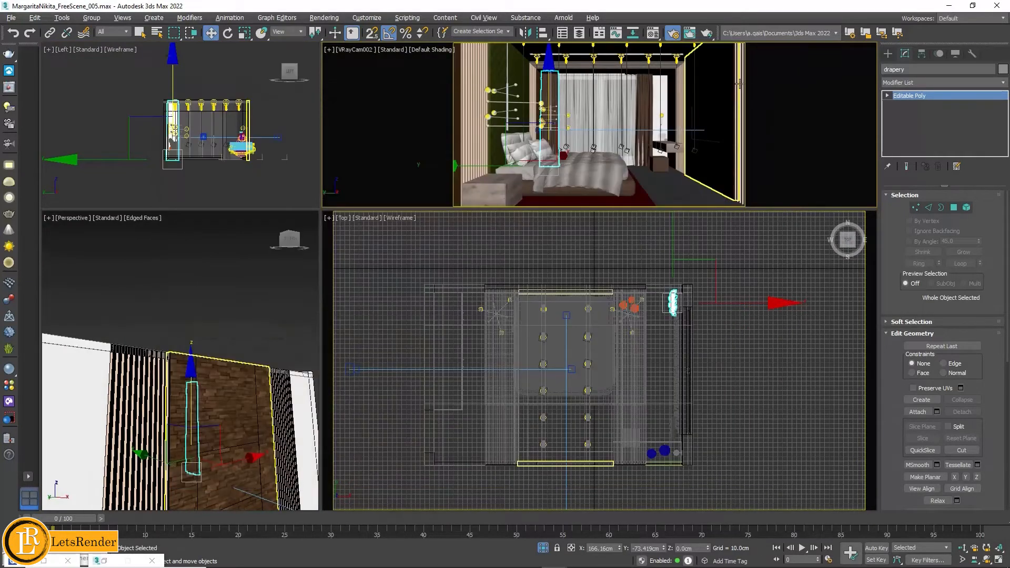
Maximize the Top viewport and end the isolation of the selected drapery
middle_drag(743, 399, 748, 310)
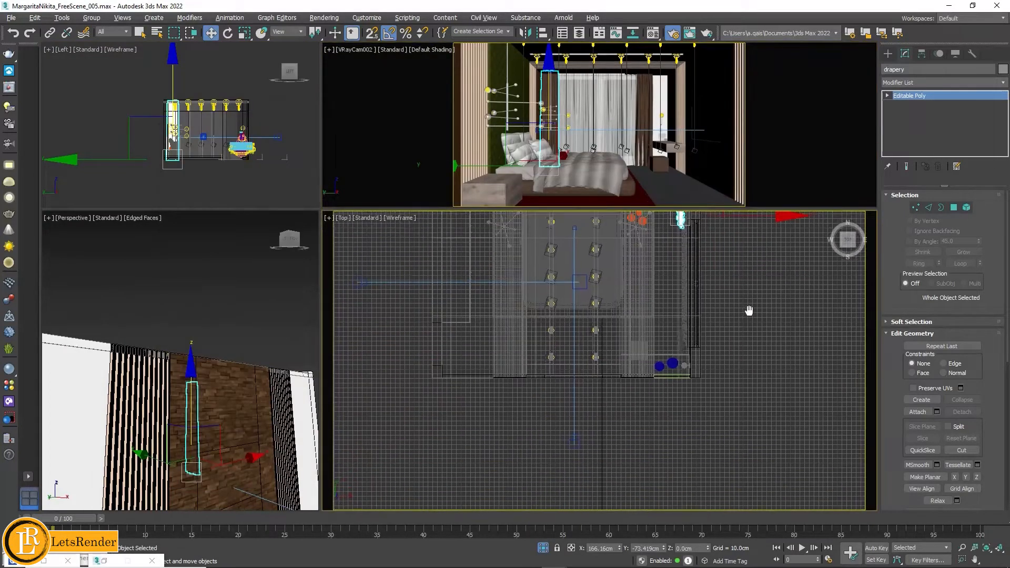
key(alt+q)
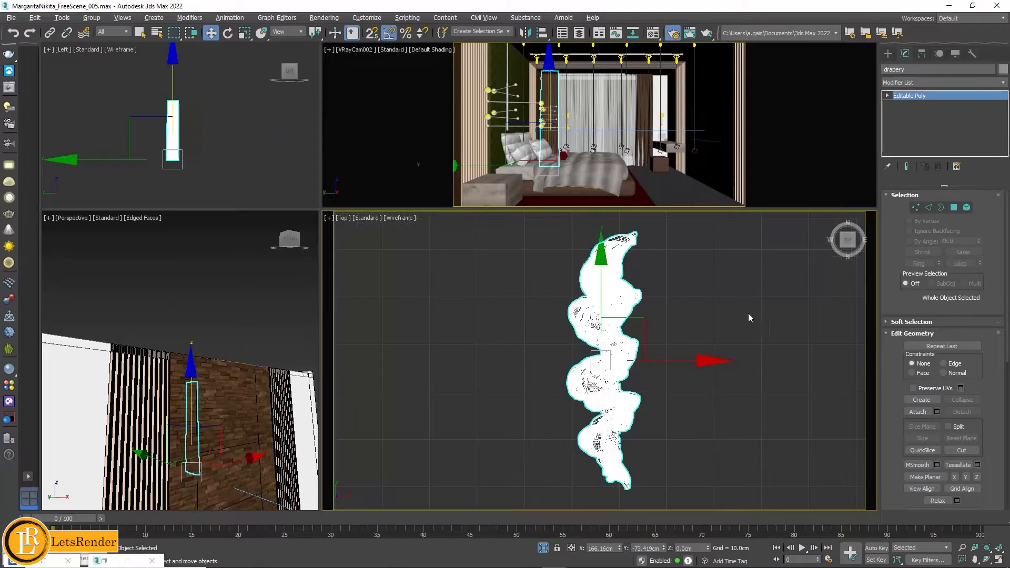
key(alt+w)
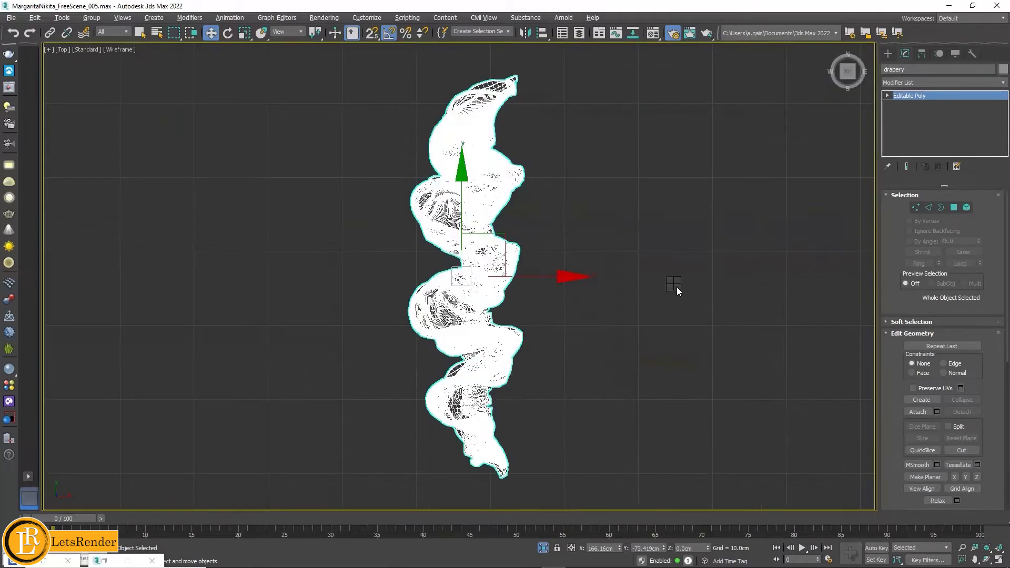
right_click(675, 284)
click(703, 232)
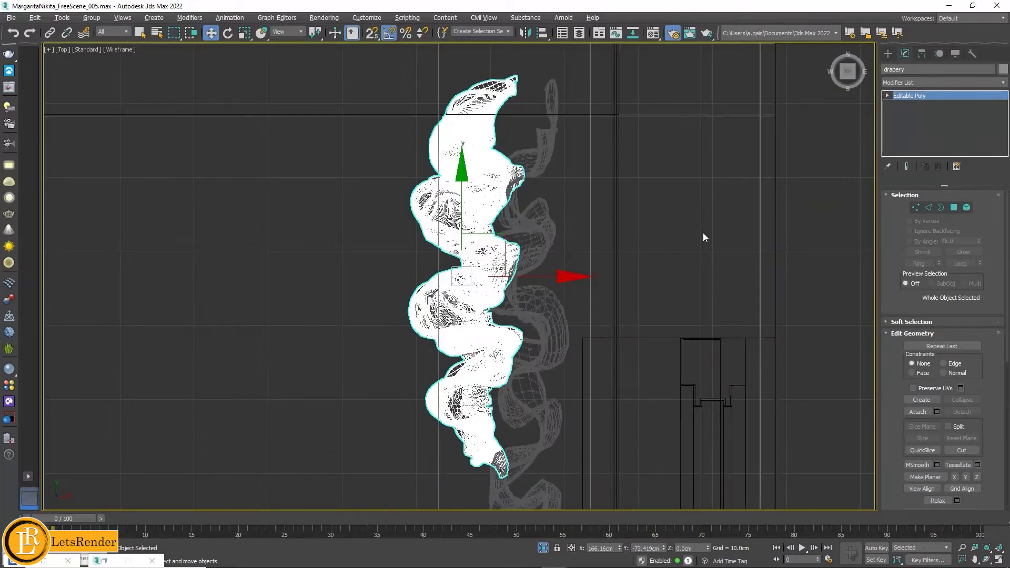
Select the VRayCam001 camera in the Top view to show its physical camera settings
scroll(667, 255, down, 5)
scroll(675, 218, up, 2)
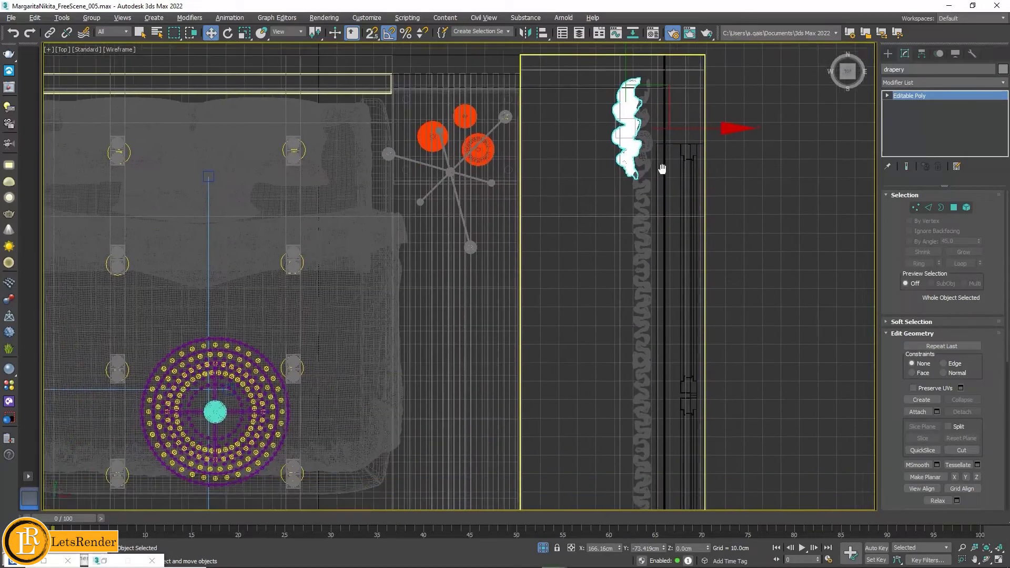
scroll(674, 218, down, 3)
middle_drag(611, 443, 626, 315)
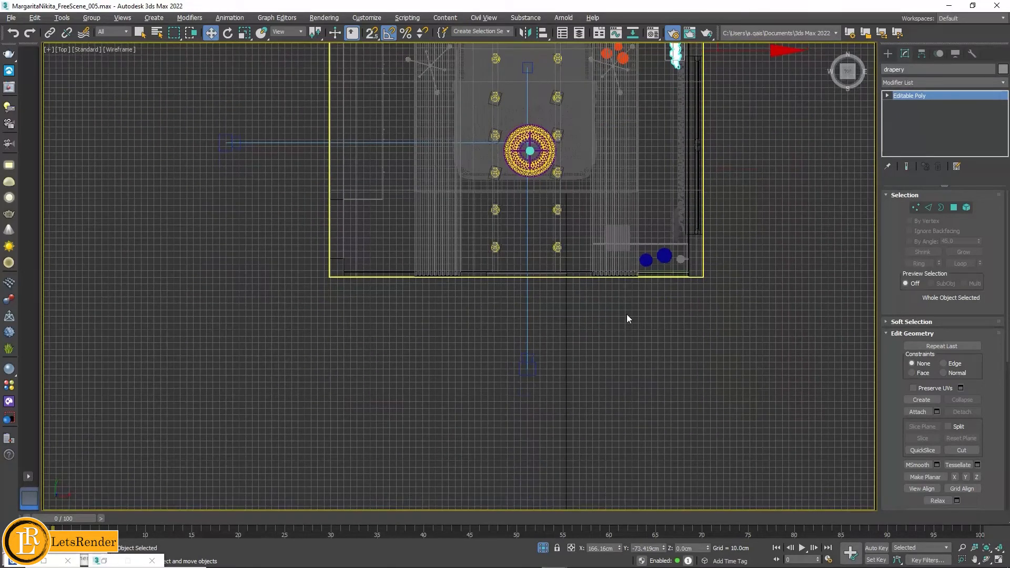
click(528, 364)
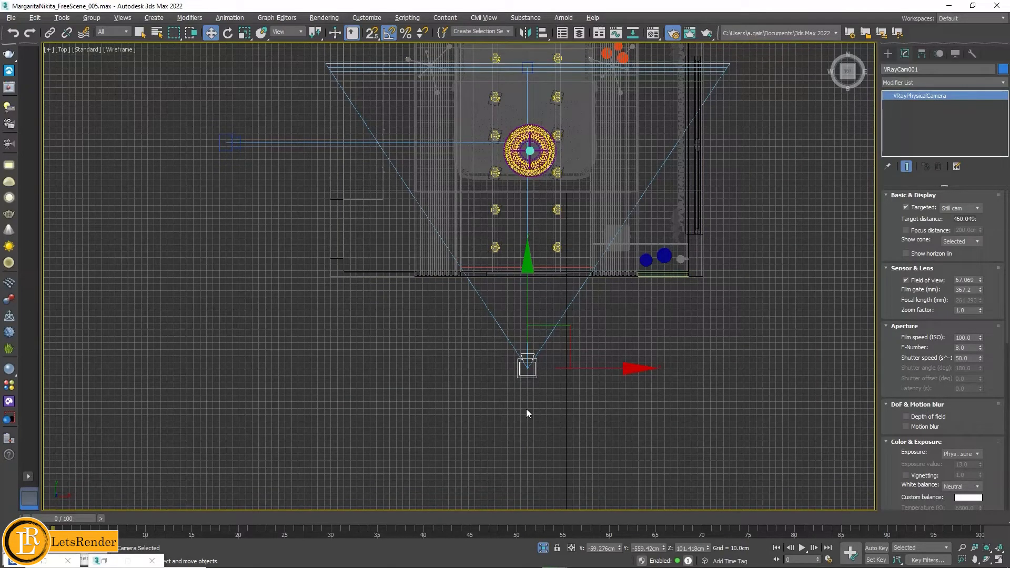
middle_drag(690, 367, 654, 383)
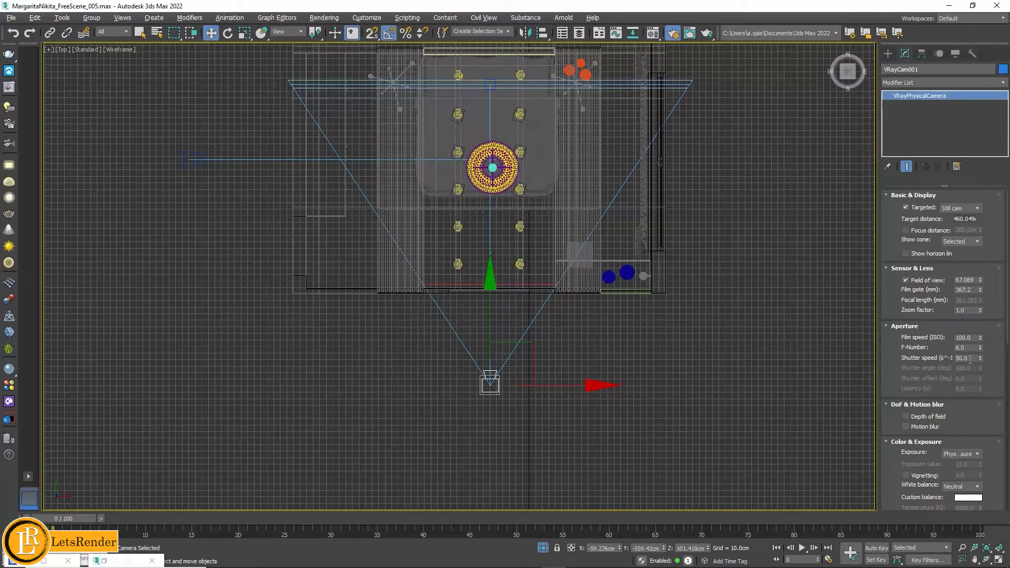
Examine the VRayCam001 aperture, exposure and white balance settings, leaving the white balance on Neutral
drag(982, 418, 986, 301)
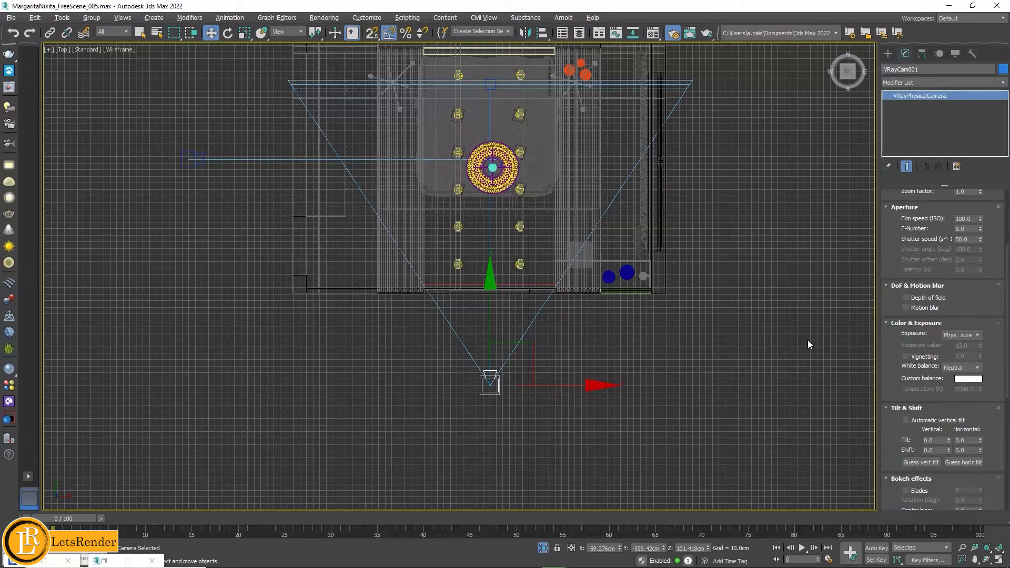
click(956, 367)
click(957, 370)
scroll(963, 385, down, 1)
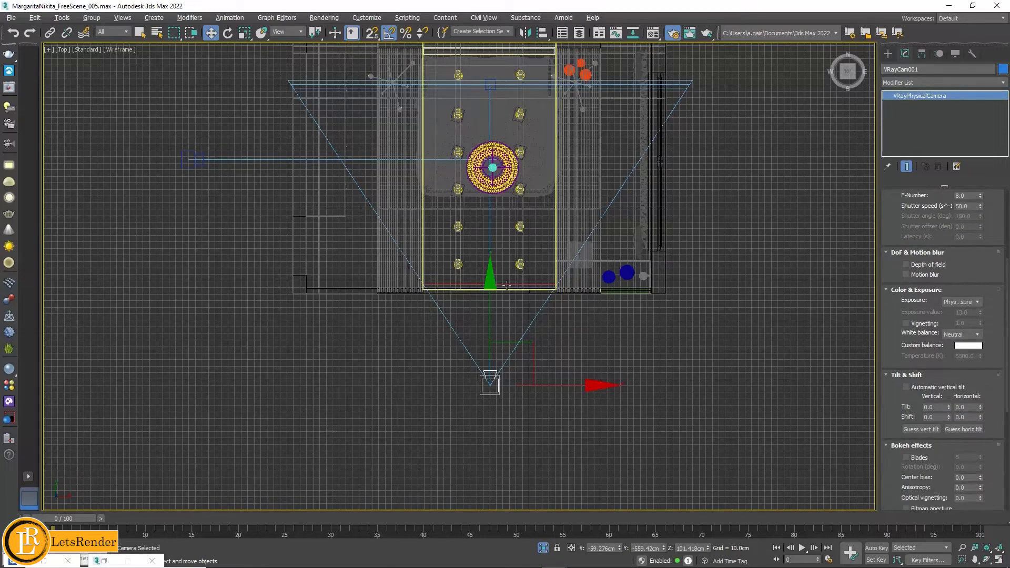
scroll(710, 326, down, 3)
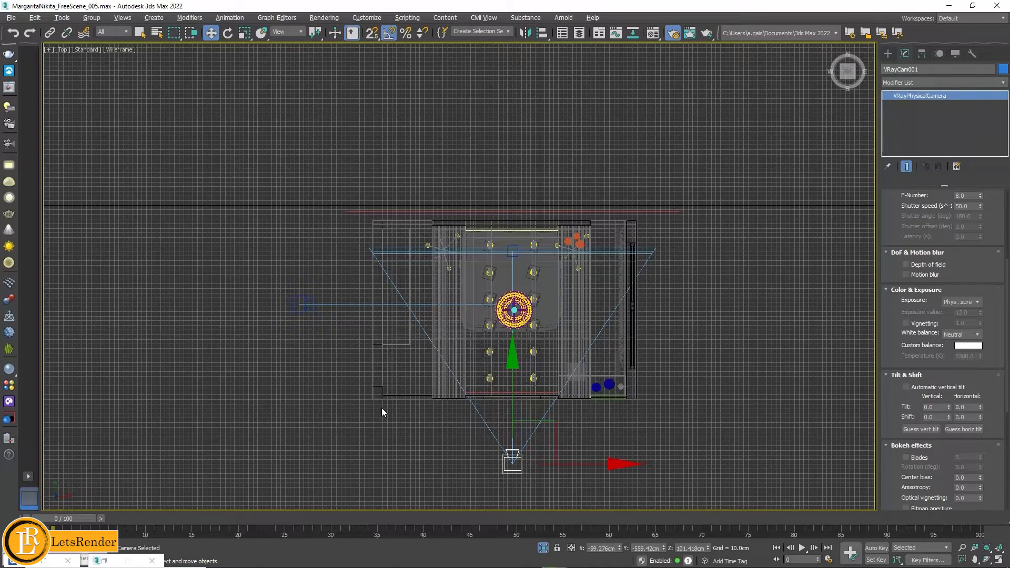
middle_drag(465, 446, 462, 394)
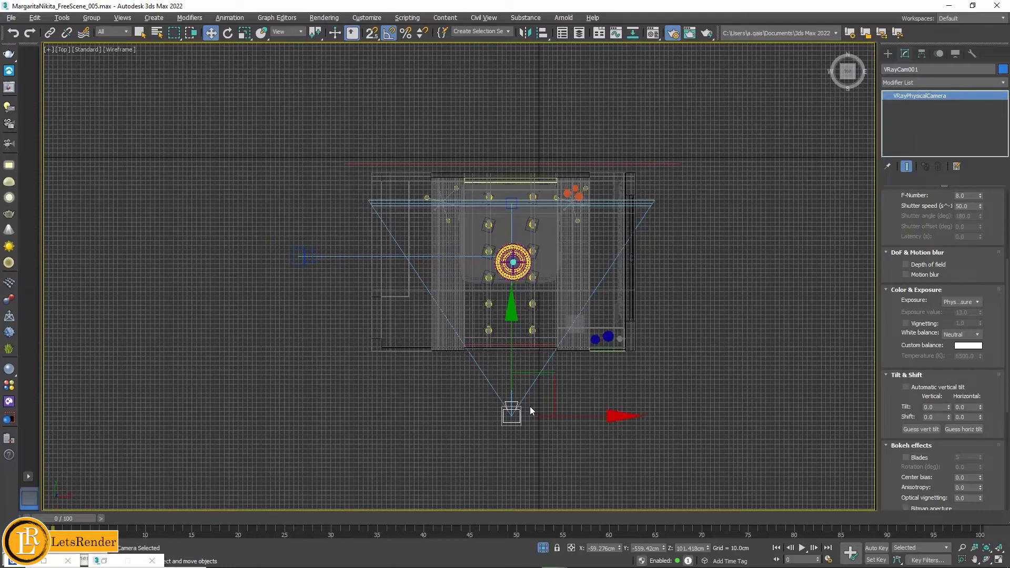
Switch the camera's Clipping option off and back on to compare its clipping range in the Top view
drag(891, 402, 901, 191)
scroll(909, 329, down, 1)
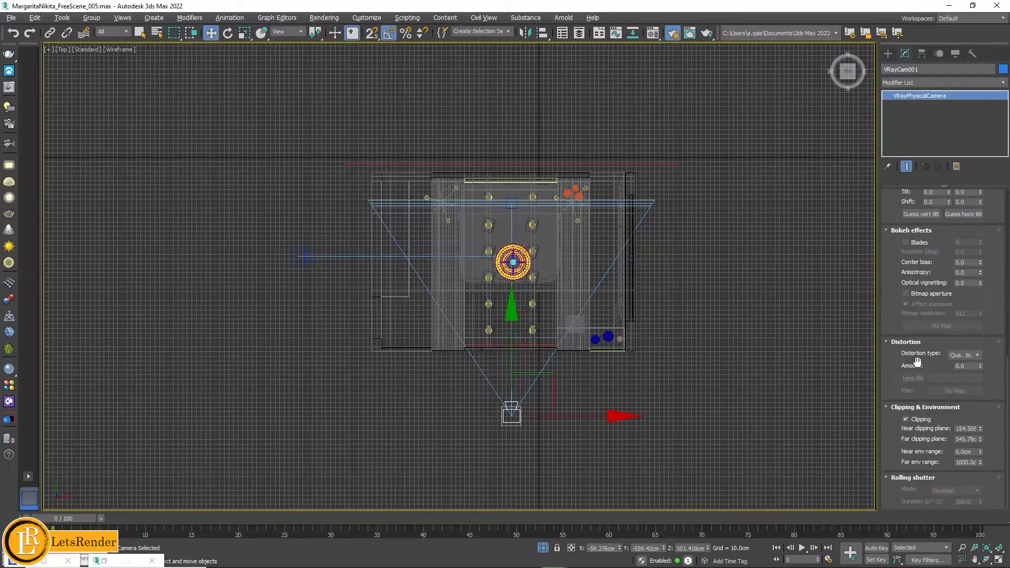
click(906, 419)
click(906, 419)
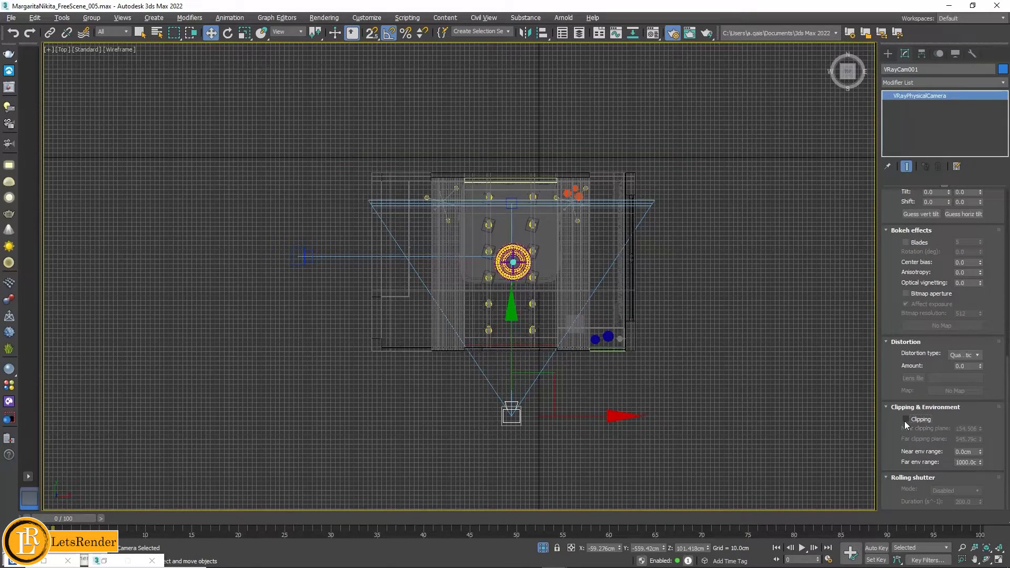
click(905, 419)
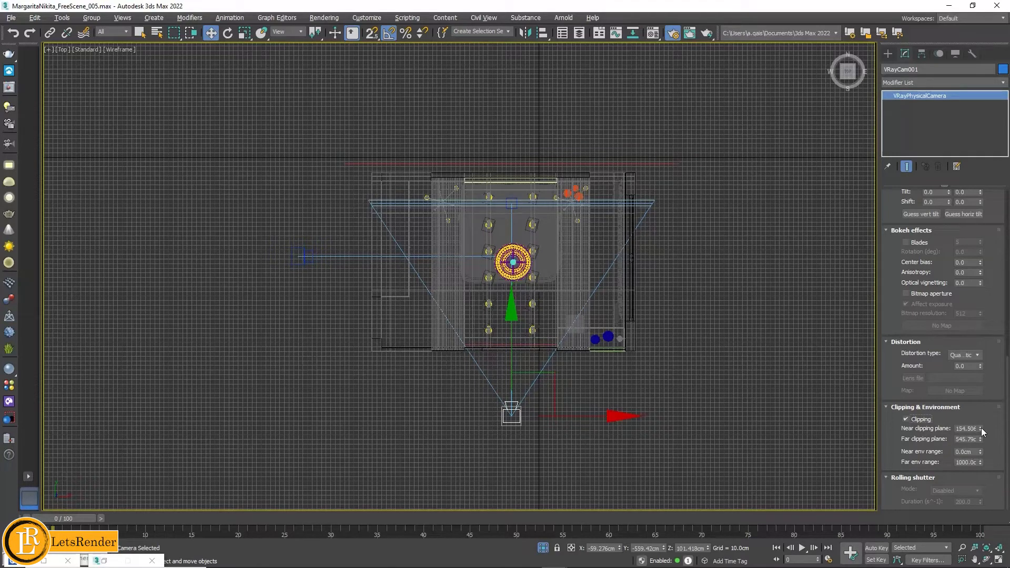
Adjust the near clipping plane to about 149.9 cm and the far plane to about 584 cm, checking the shaded camera view
mouse_move(981, 428)
mouse_down()
mouse_move(980, 391)
mouse_move(980, 429)
mouse_up()
key(c)
key(F3)
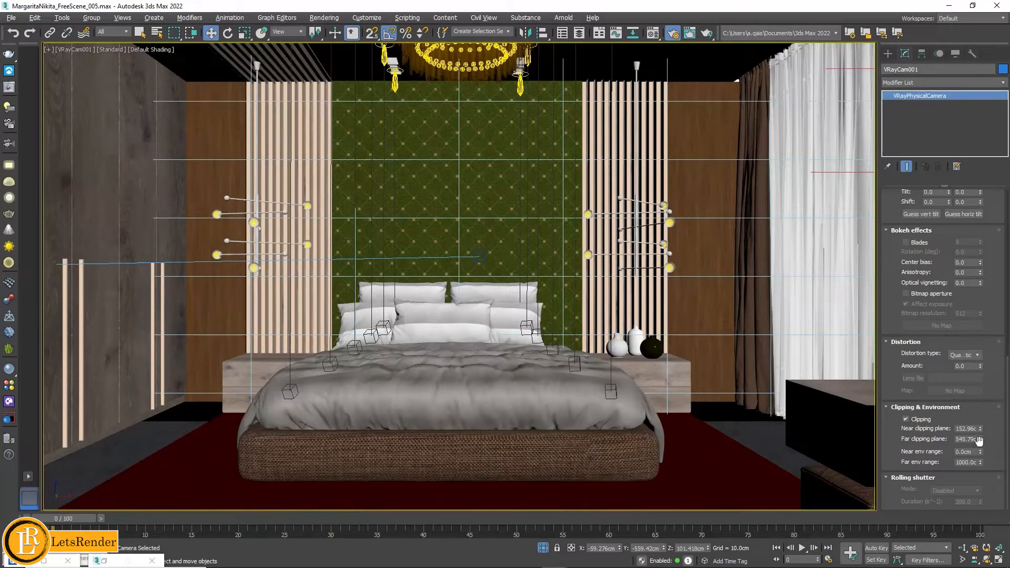
mouse_move(980, 441)
mouse_down()
mouse_move(981, 457)
mouse_move(985, 441)
mouse_up()
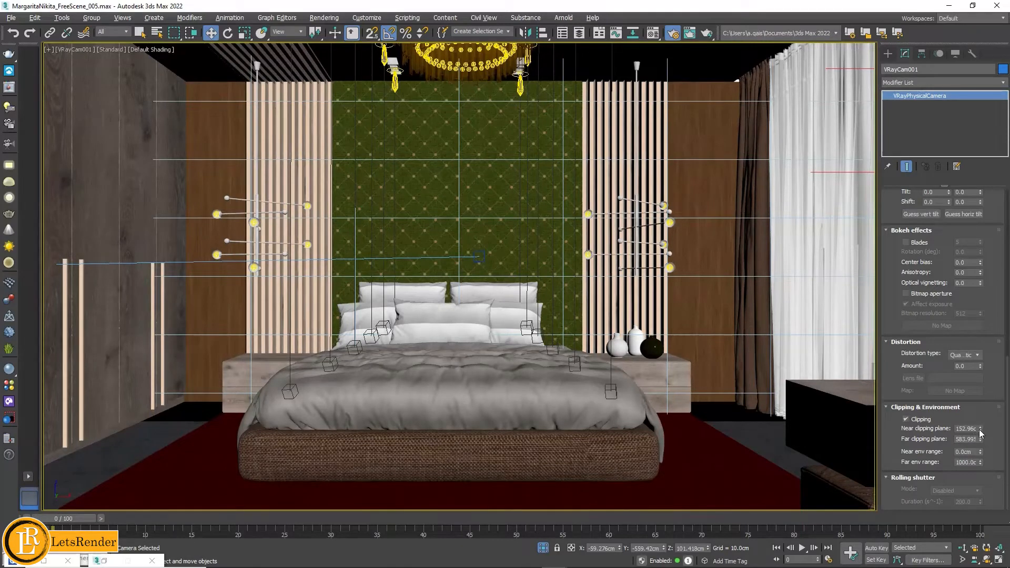
drag(982, 430, 981, 429)
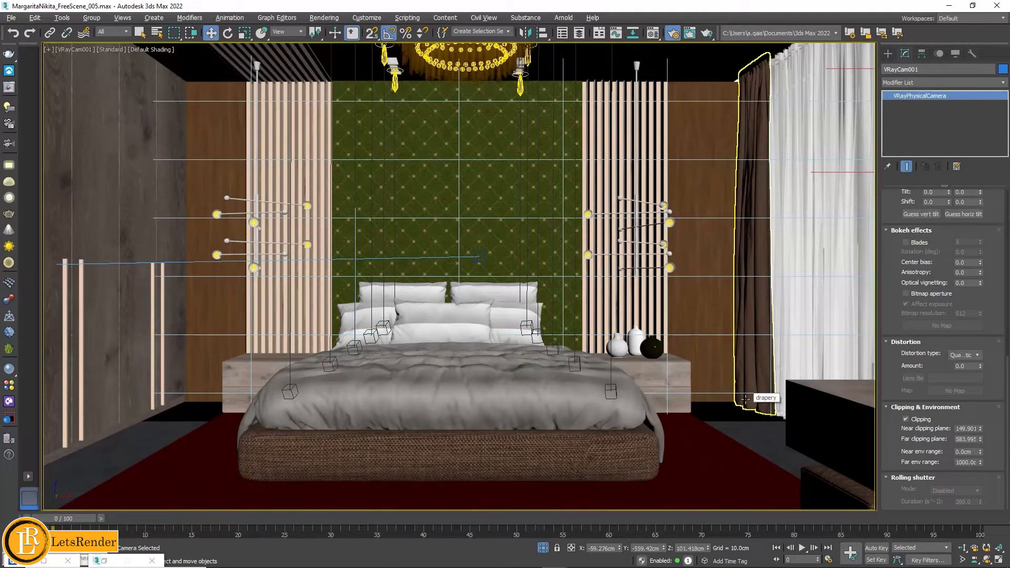
Create a VRaySun in the Top view, aimed from outside the window into the bedroom, and add the VRaySky environment map
key(t)
scroll(706, 327, down, 5)
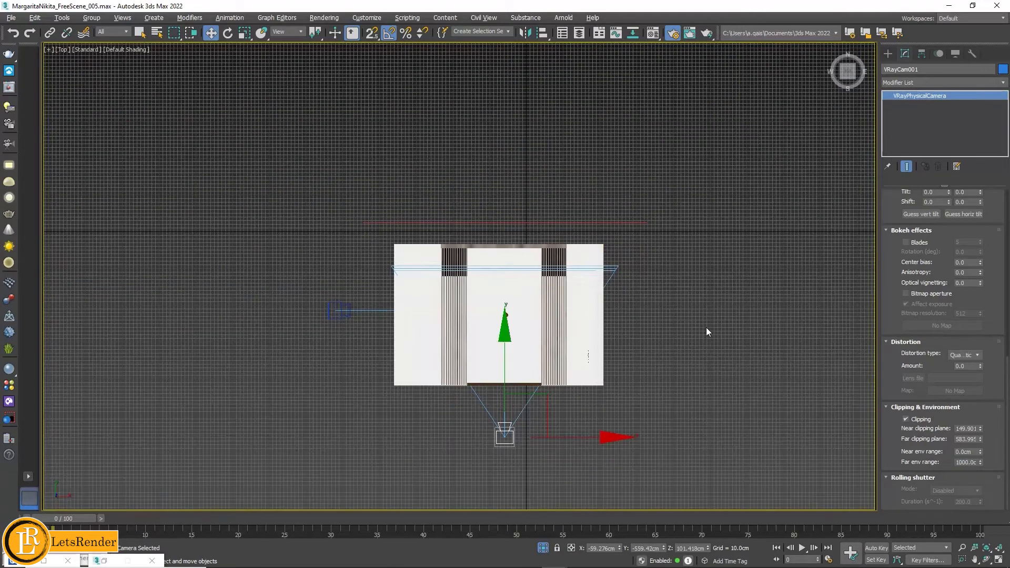
click(706, 327)
key(F3)
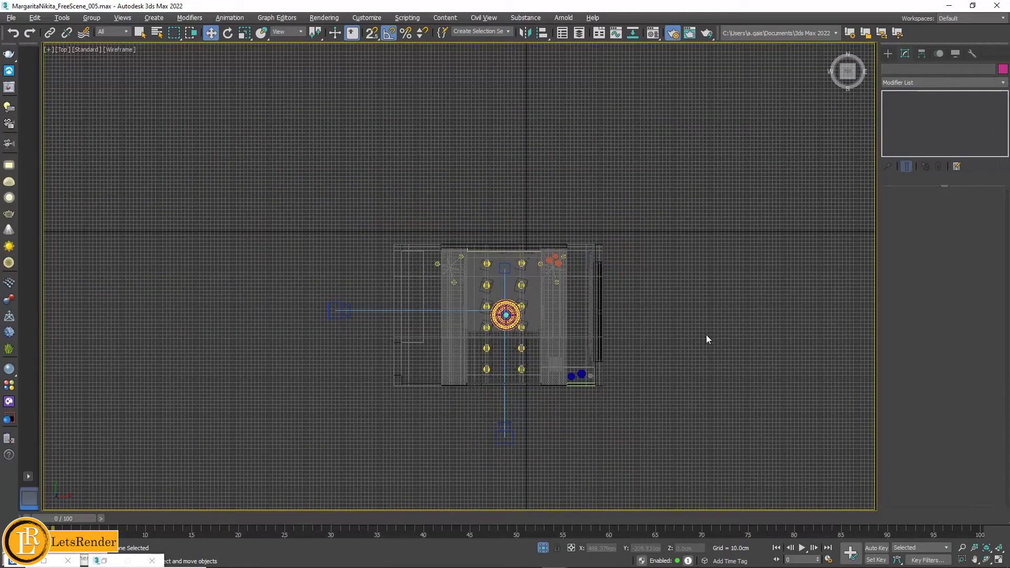
click(889, 55)
click(968, 138)
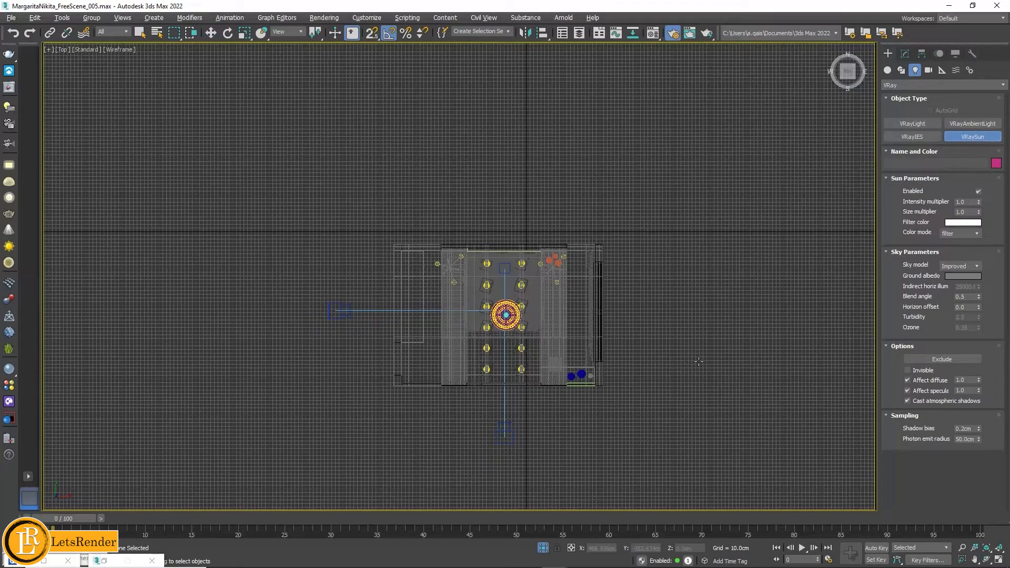
drag(699, 361, 499, 263)
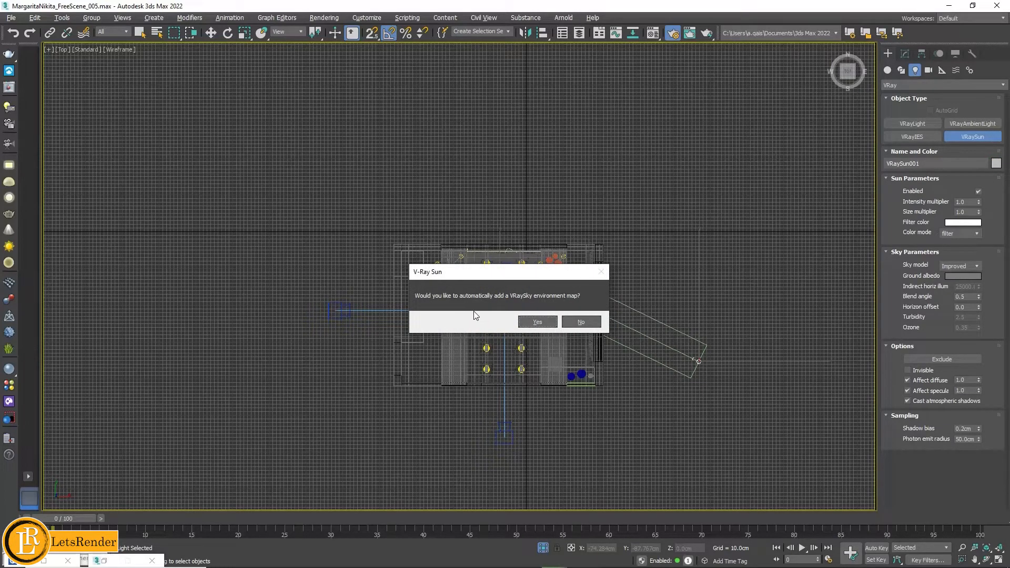
click(537, 322)
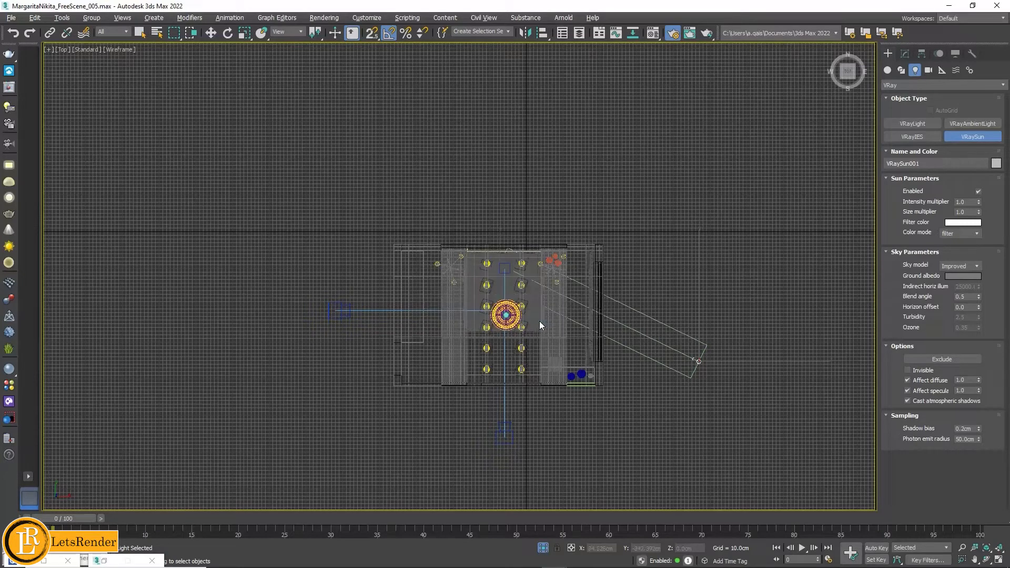
Raise the sun to about 267 cm in the Front view and test-render the bedroom
click(211, 33)
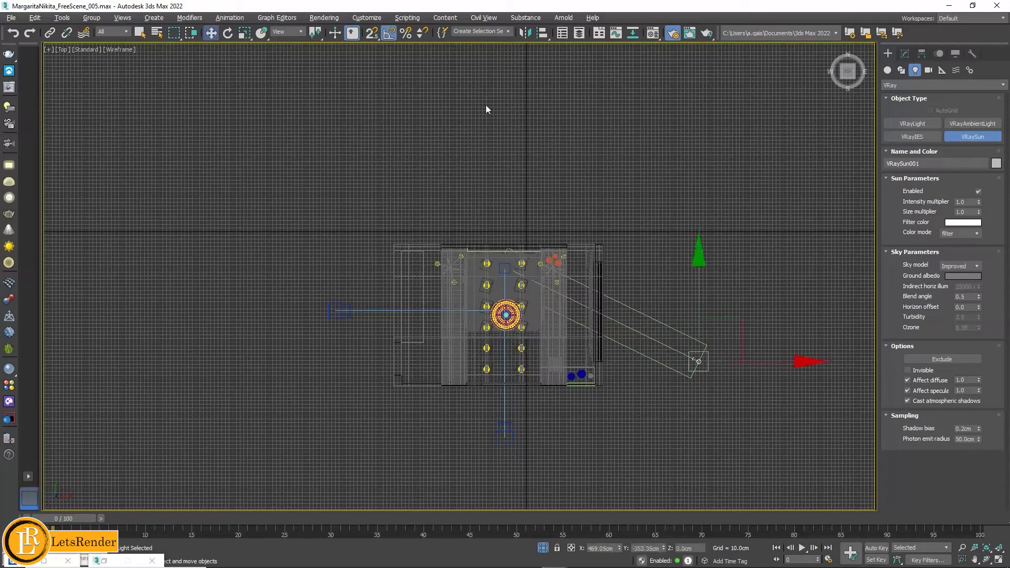
key(f)
middle_drag(617, 300, 587, 369)
drag(781, 251, 759, 53)
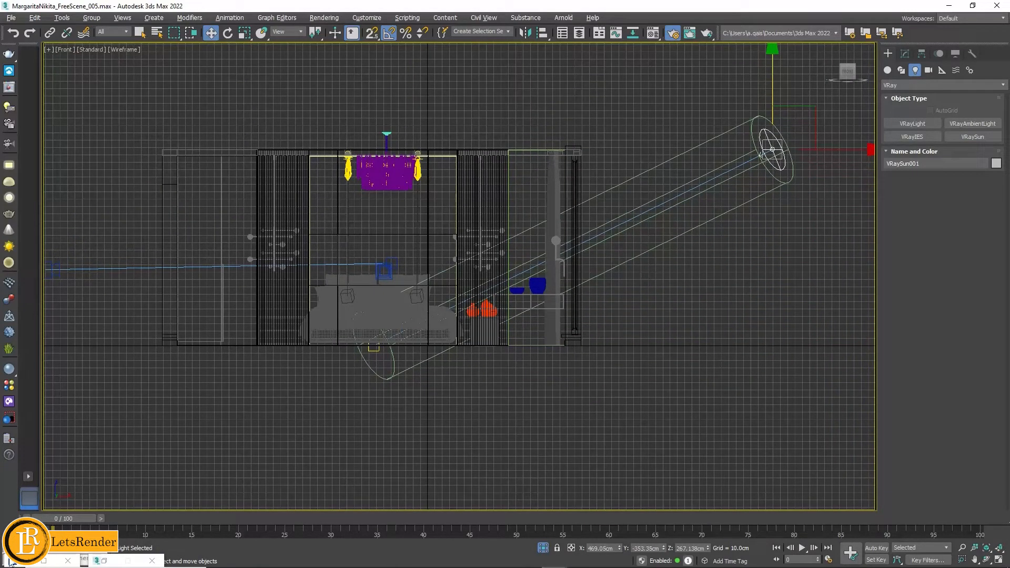
key(shift+q)
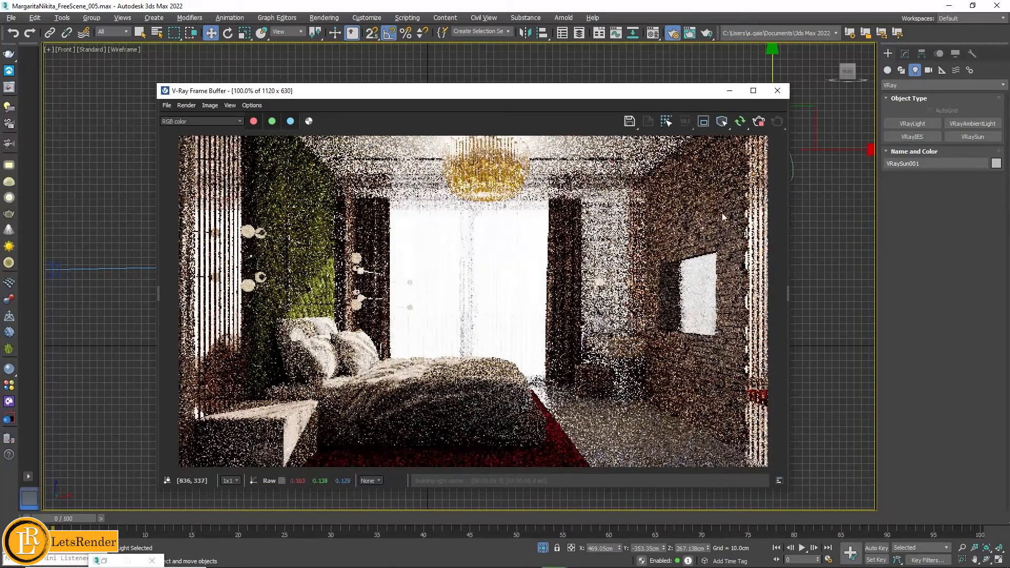
click(728, 94)
Move the chandelier group above the ceiling to a height of about 335.6 cm and re-render with the sun selected
click(379, 176)
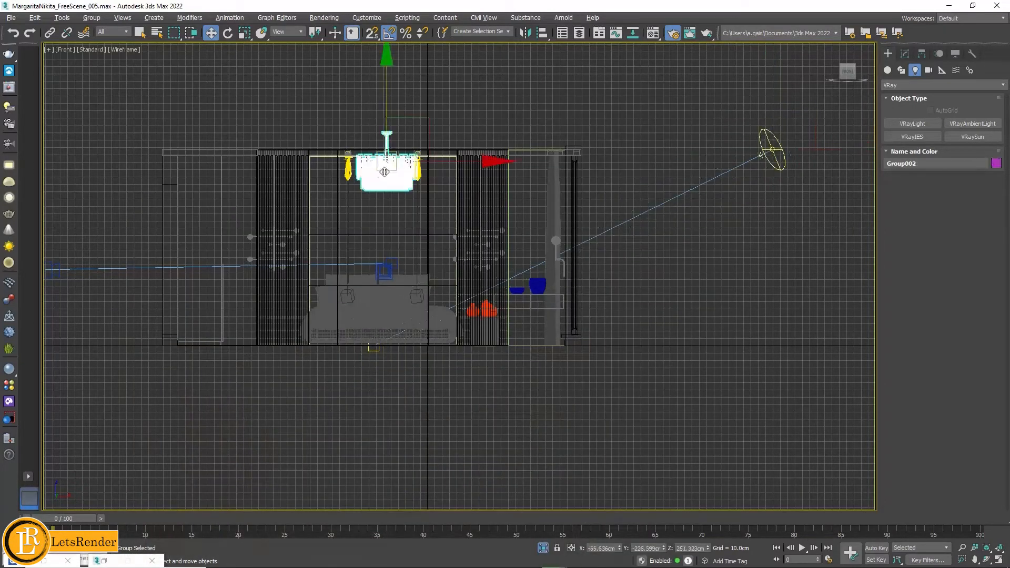
drag(385, 95, 392, 33)
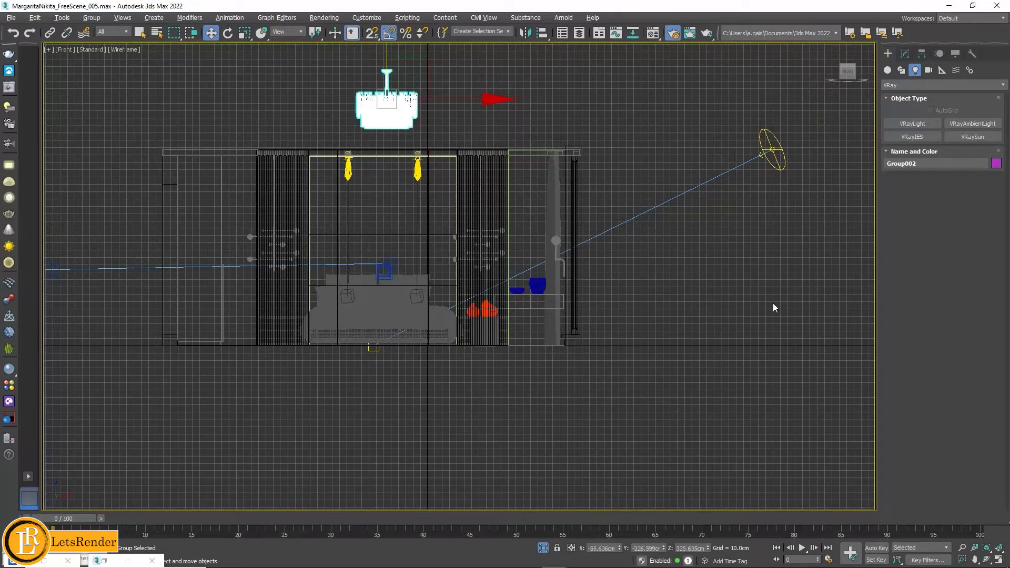
click(772, 150)
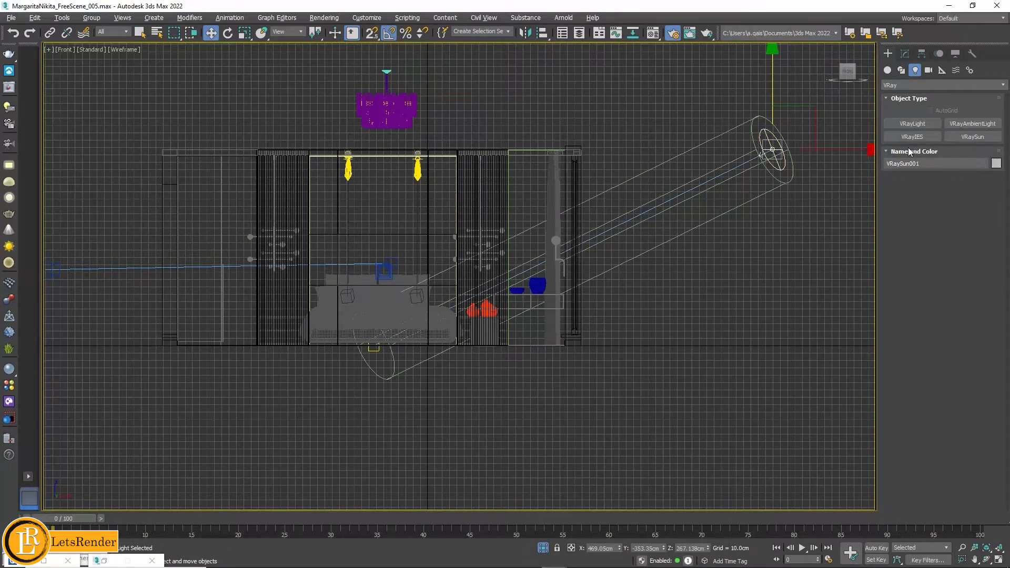
click(905, 53)
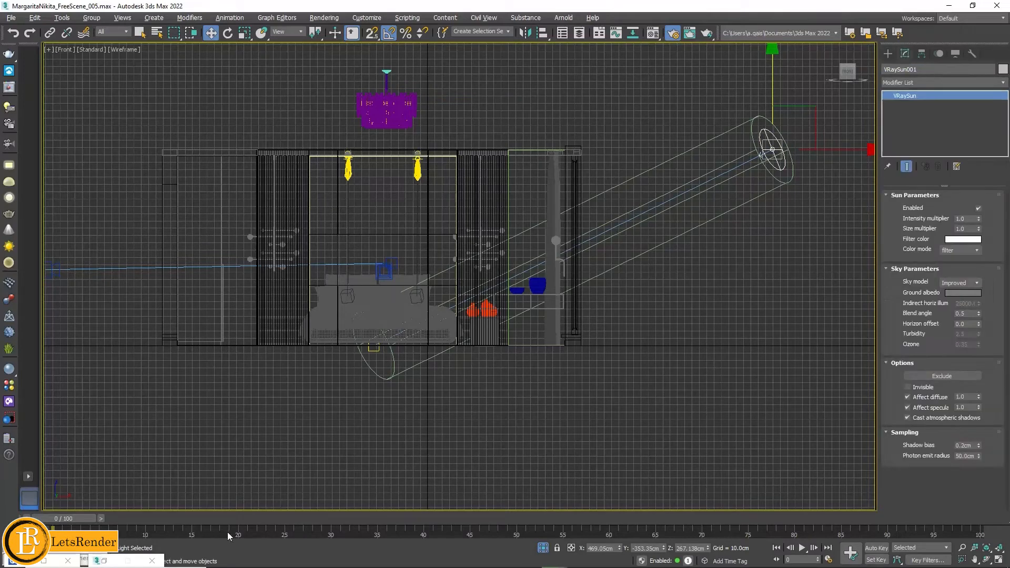
key(shift+q)
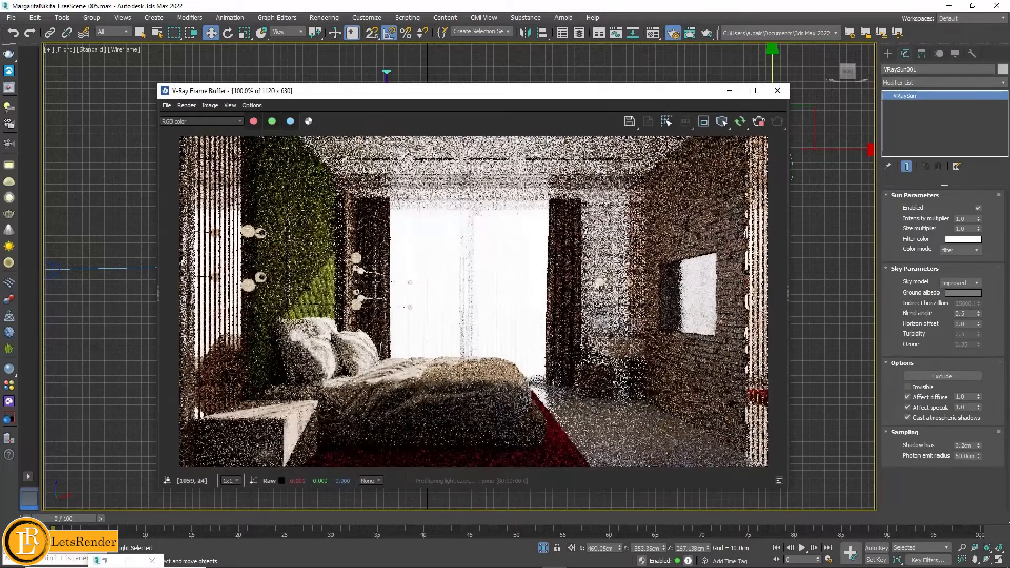
drag(639, 98, 536, 119)
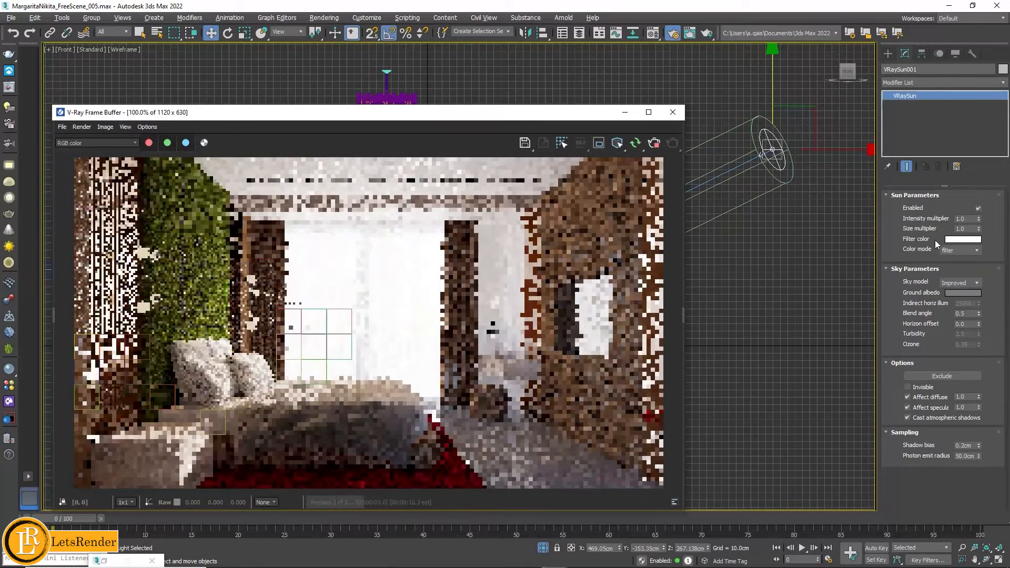
Set the sun's intensity multiplier to 0.8, size multiplier to 0.4 and color mode to direct
double_click(964, 218)
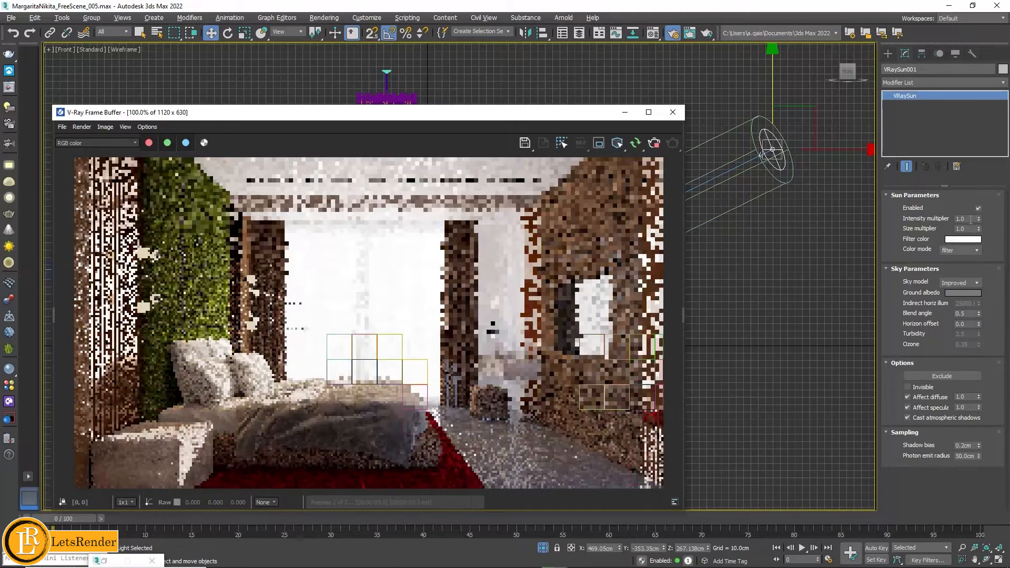
text(0.)
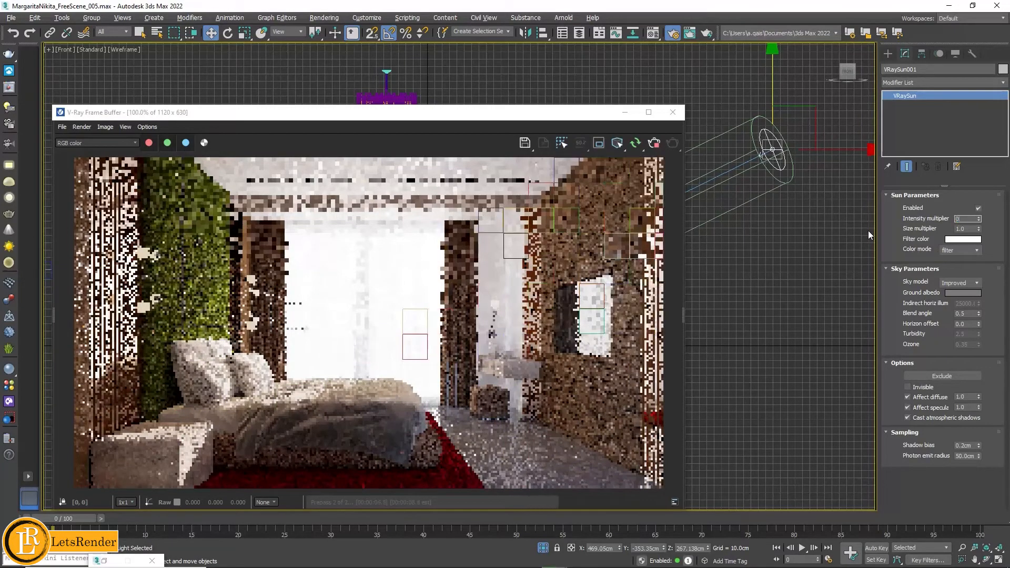
text(8)
key(Return)
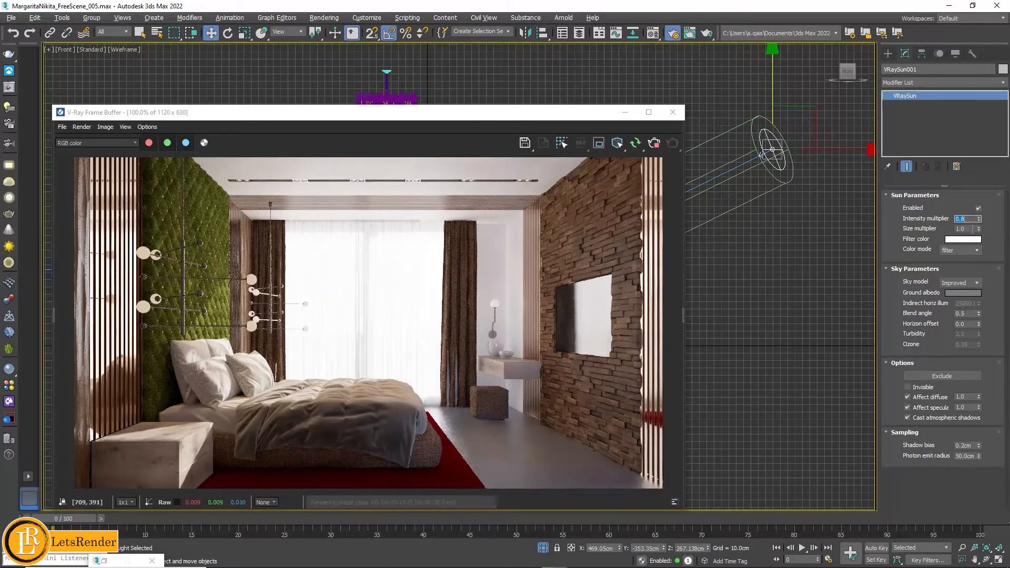
key(Tab)
key(Return)
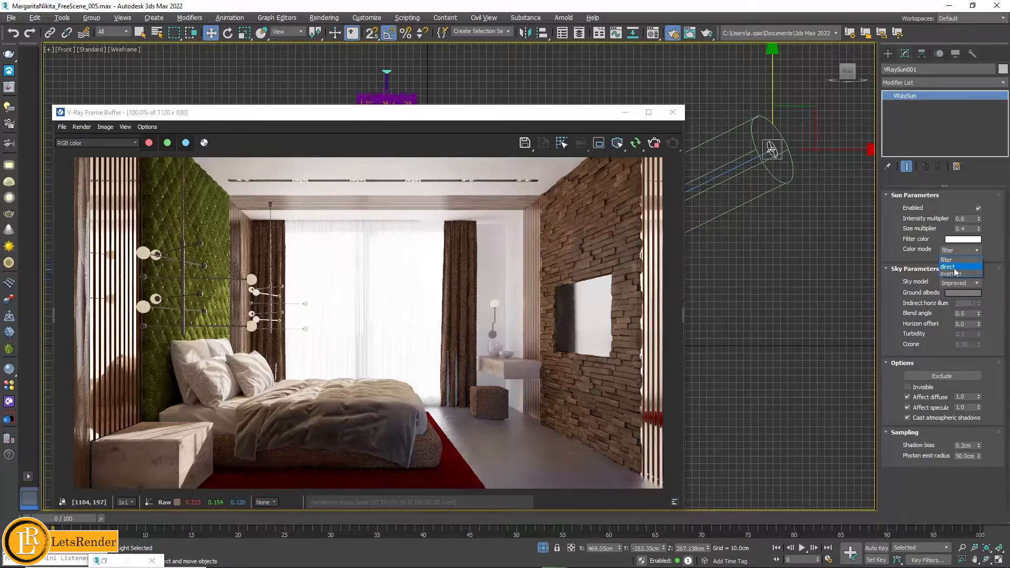
click(954, 268)
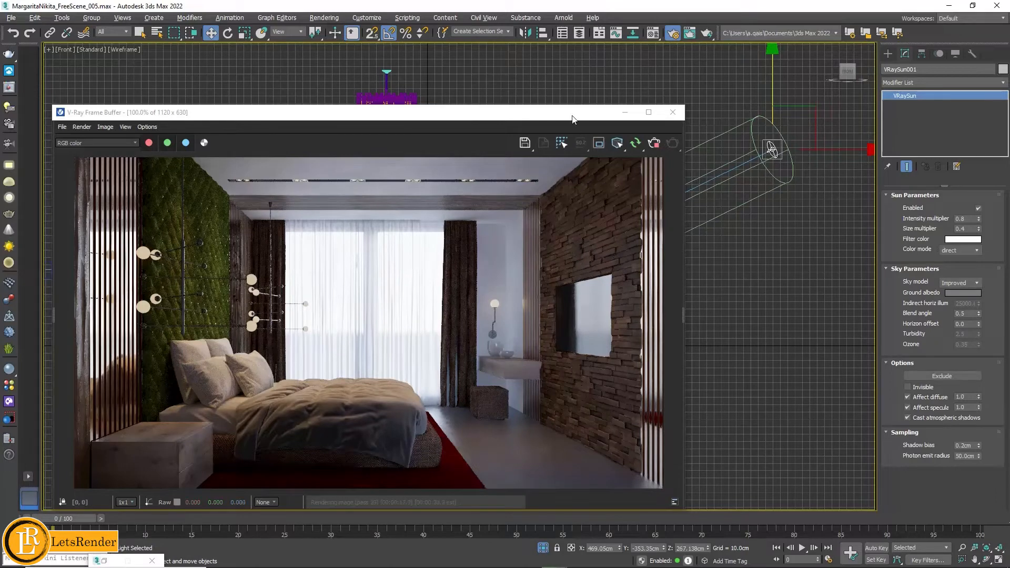
Reveal the frame buffer's correction layers and raise the render's Exposure to 2.039
drag(573, 118, 647, 97)
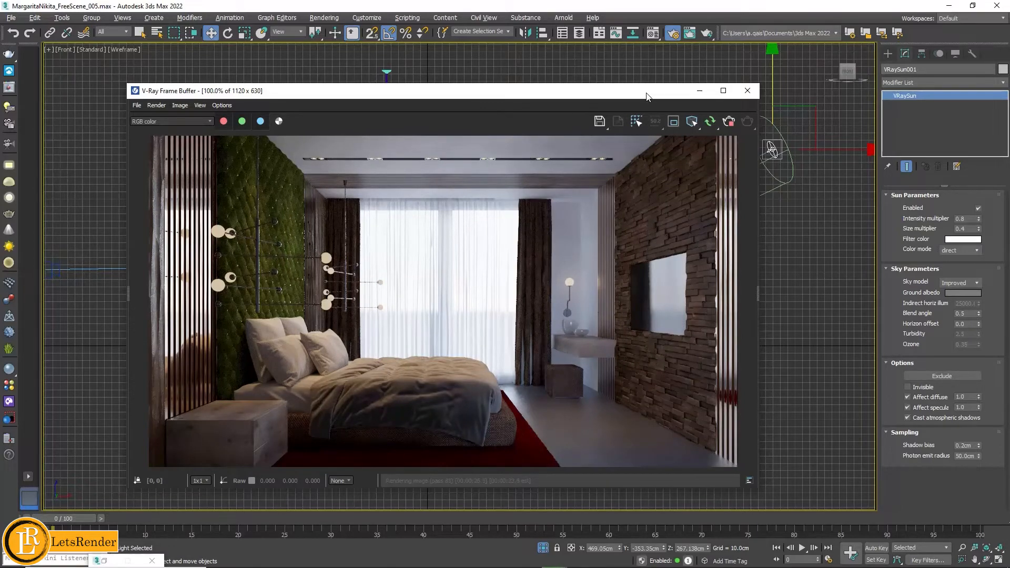
mouse_move(646, 96)
mouse_down()
mouse_move(646, 115)
mouse_move(700, 197)
mouse_move(662, 152)
mouse_move(662, 103)
mouse_up()
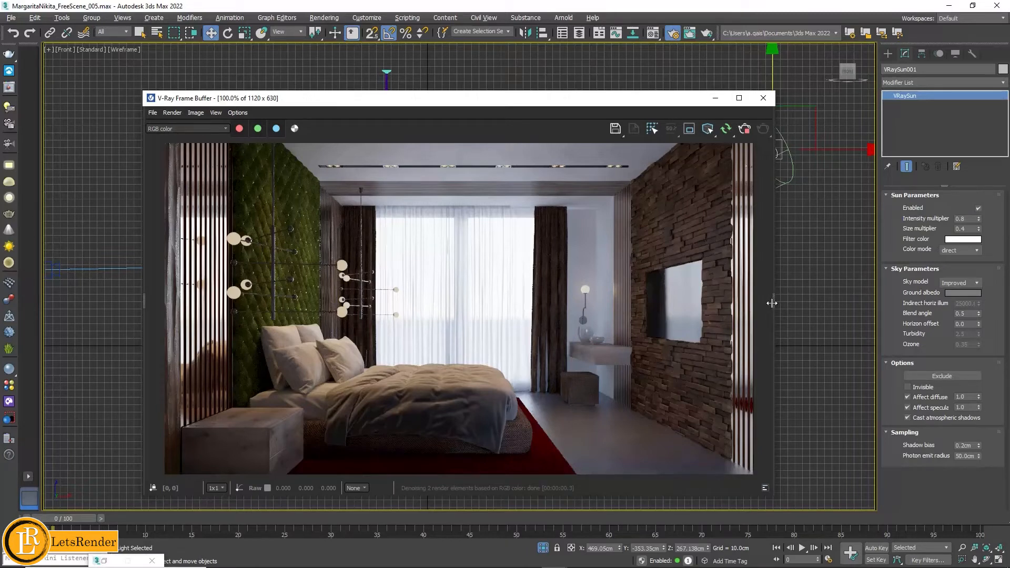
drag(772, 303, 611, 304)
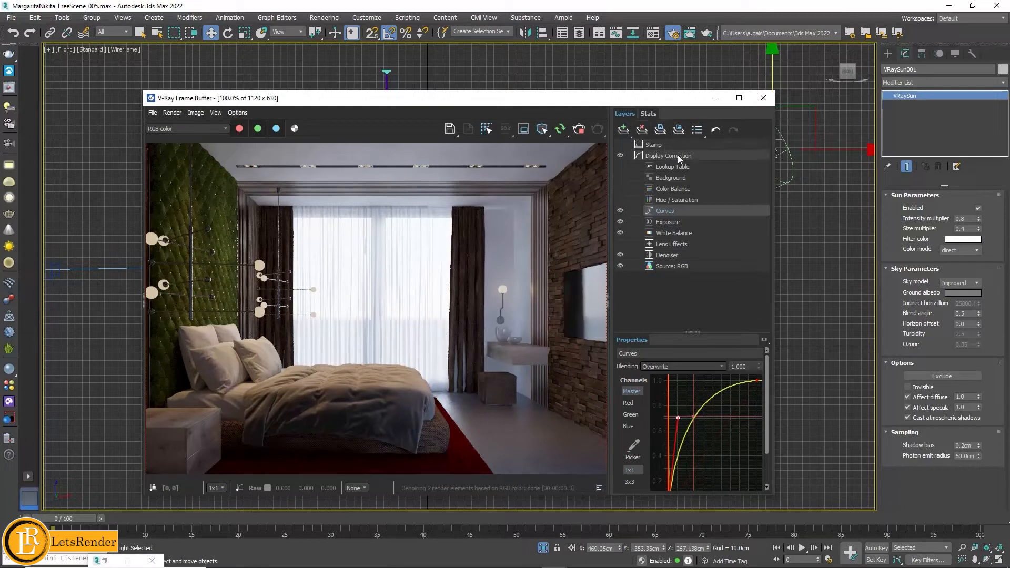
click(686, 223)
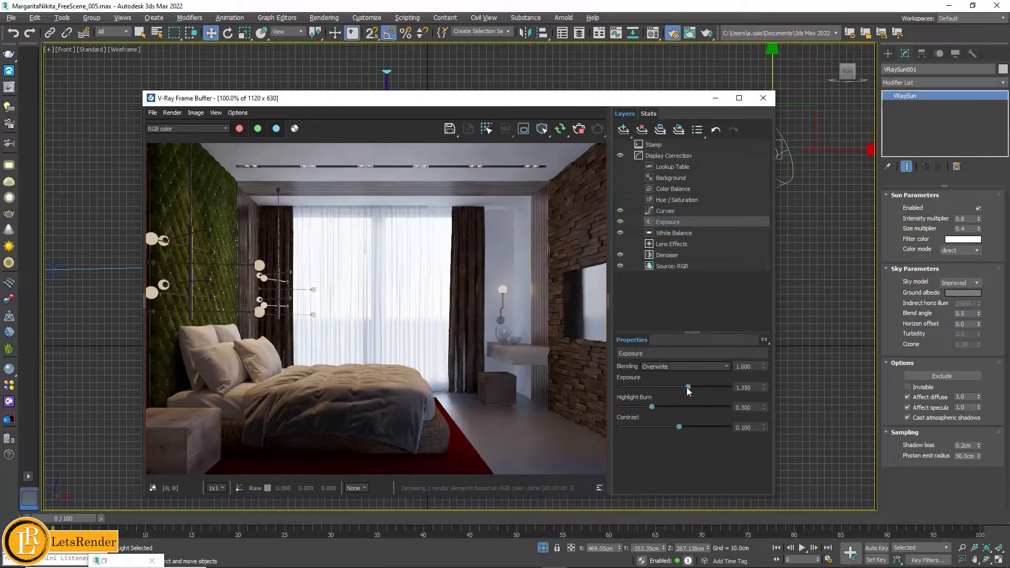
drag(686, 387, 696, 387)
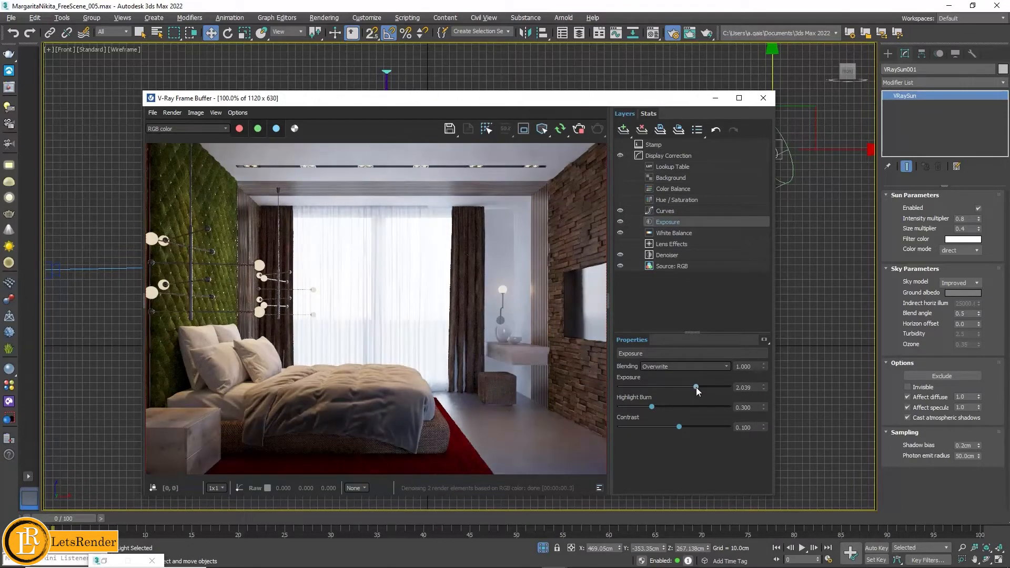
Lower the White Balance layer's temperature to about 5310 and hide the correction layers again
click(679, 234)
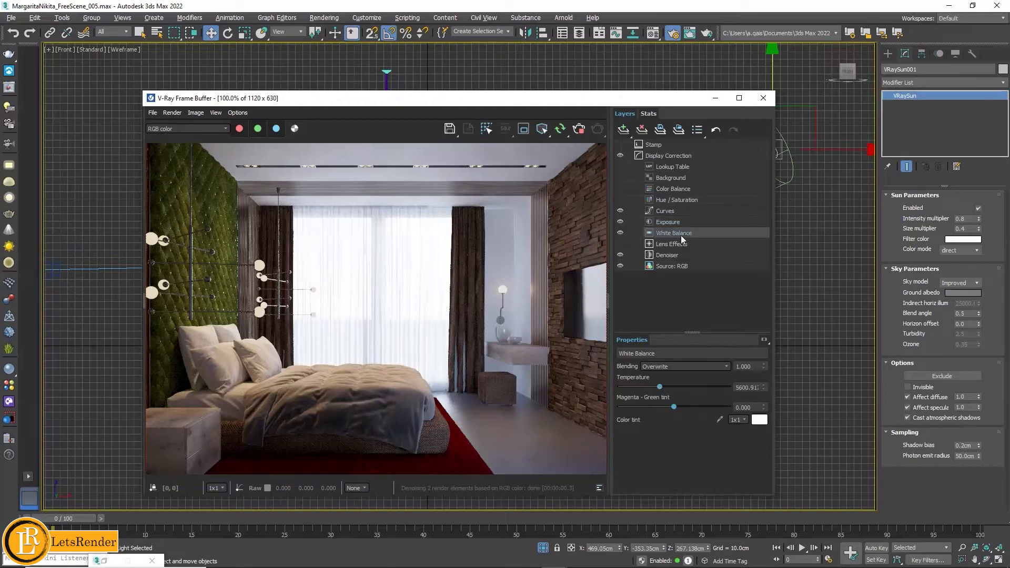
mouse_move(661, 387)
mouse_down()
mouse_move(696, 390)
mouse_move(646, 391)
mouse_up()
drag(686, 390, 655, 389)
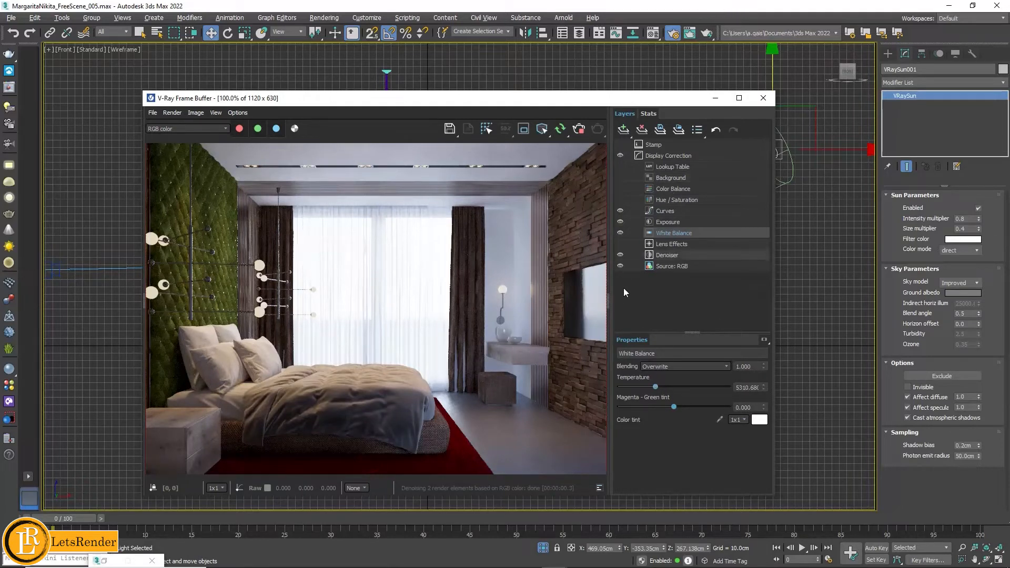
drag(611, 303, 763, 293)
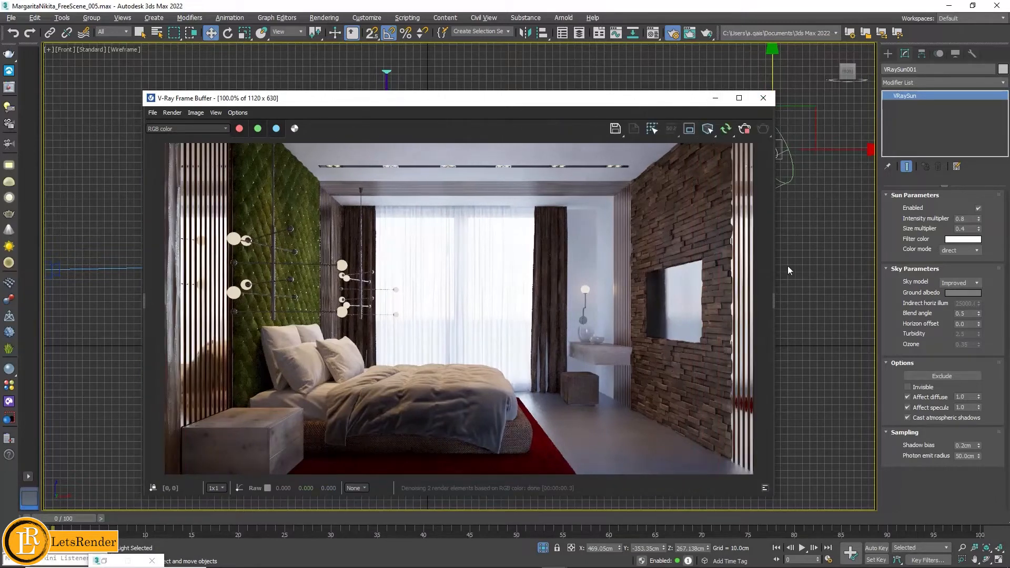
Switch from the Front view to a maximized VRayCam002 viewport behind the frame buffer
click(998, 559)
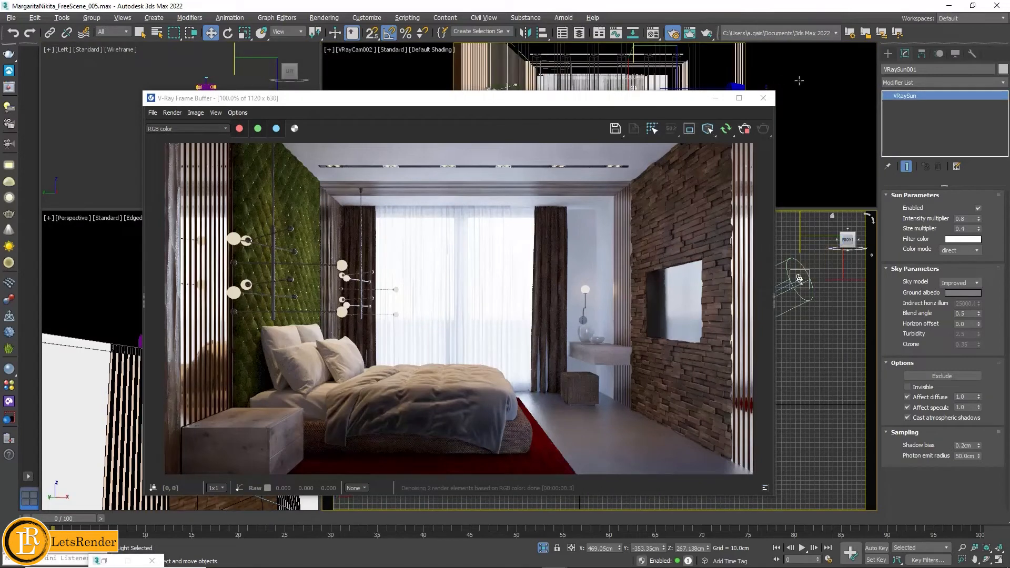
click(799, 279)
click(800, 80)
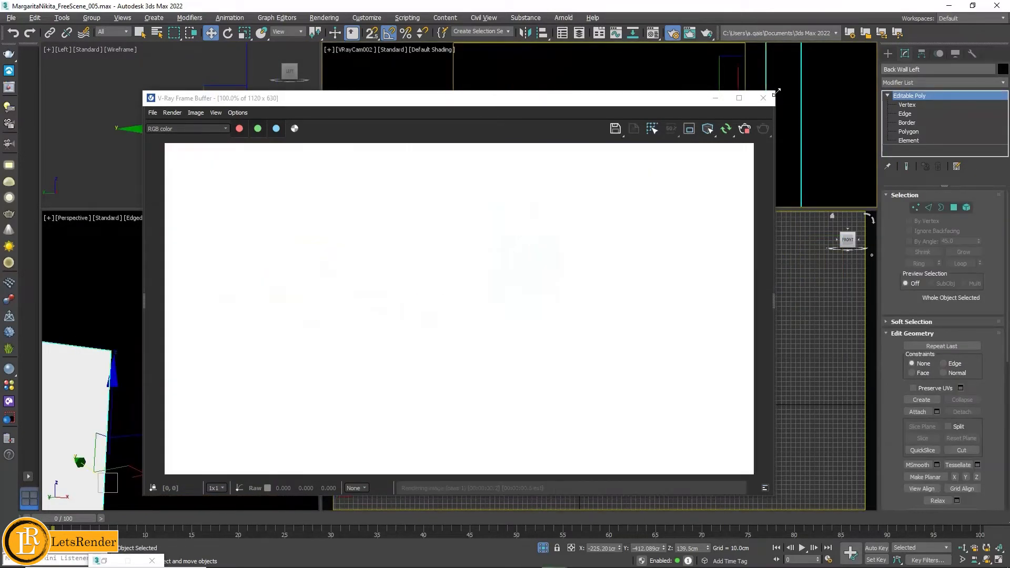
key(alt+w)
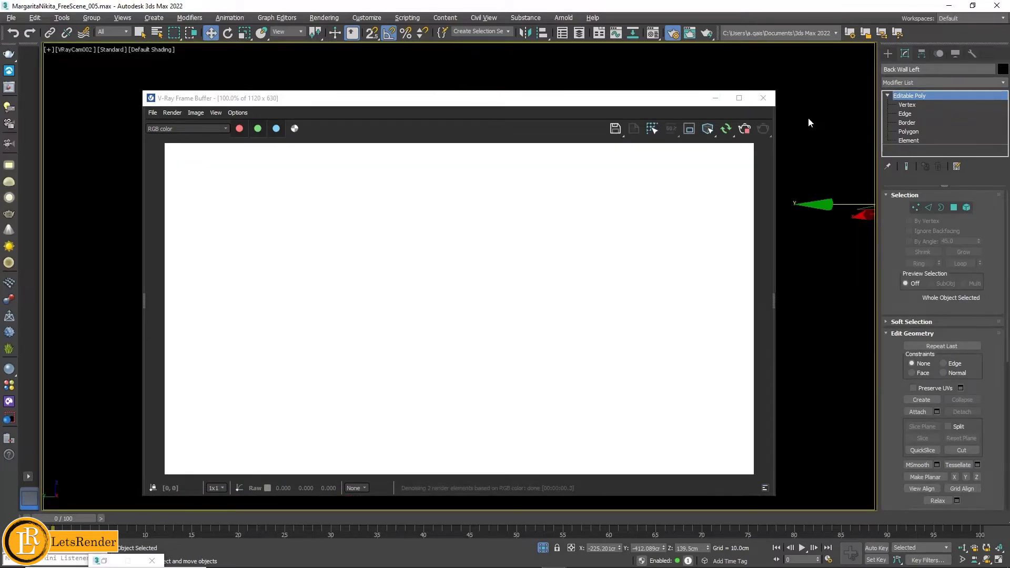
right_click(808, 119)
click(837, 64)
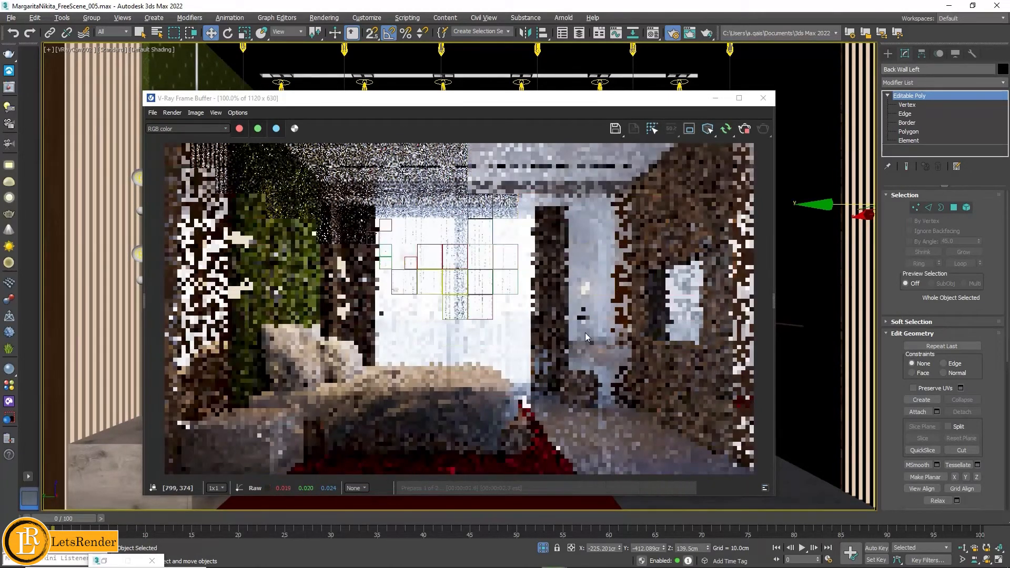
Enable region rendering and draw a region about 228 by 257 pixels around the glowing chandelier globes on the green wall
drag(615, 102, 758, 135)
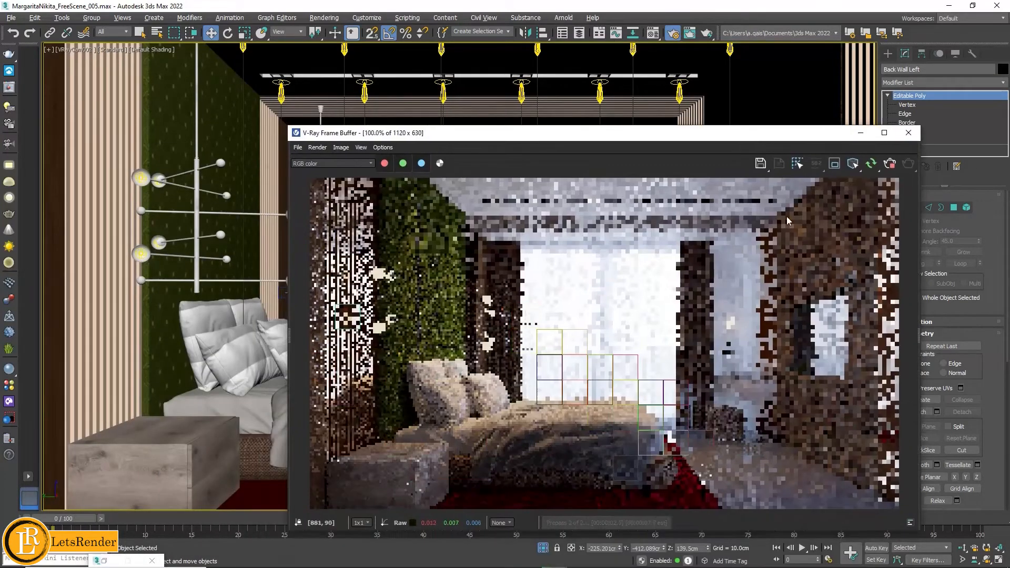
click(834, 164)
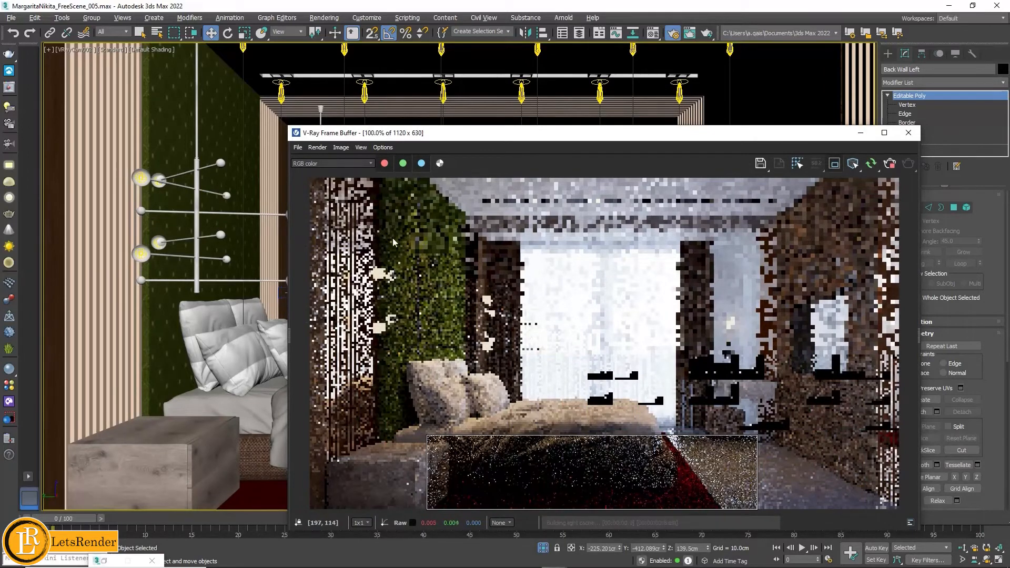
drag(337, 226, 442, 377)
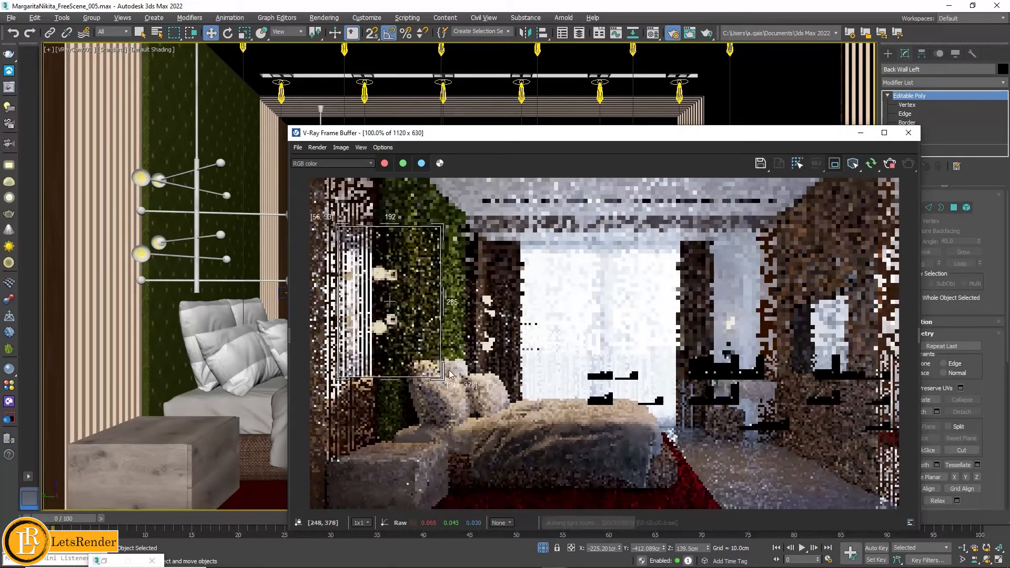
drag(323, 246, 443, 381)
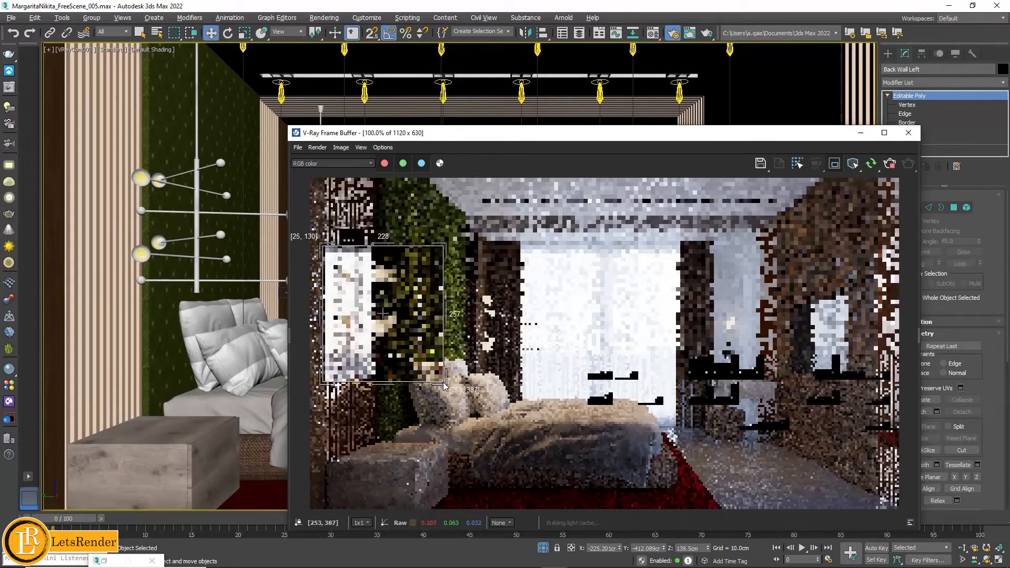
Limit selection to Lights, select the front chandelier's upper sphere light and move the frame buffer clear of its parameters
click(112, 31)
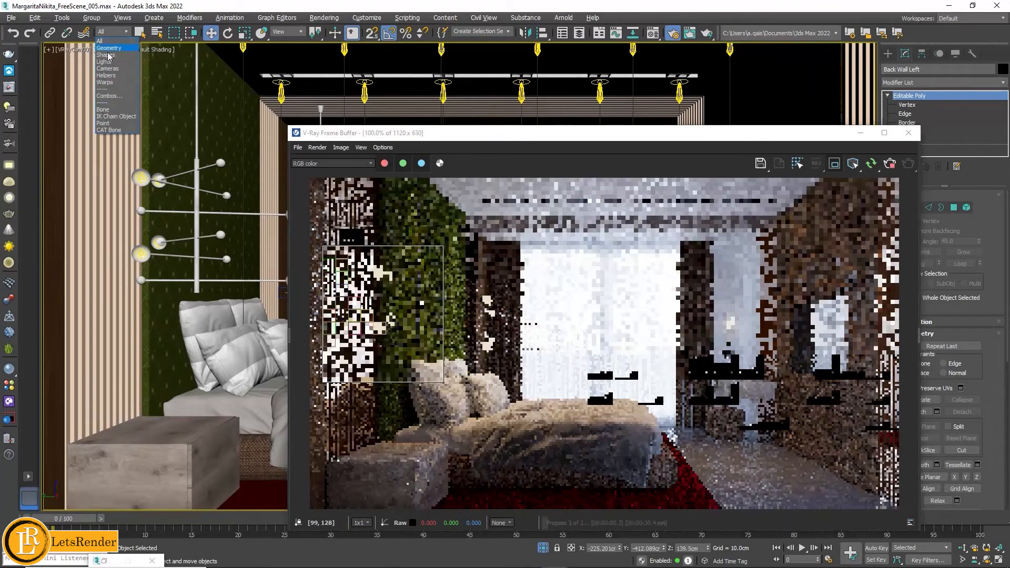
click(104, 61)
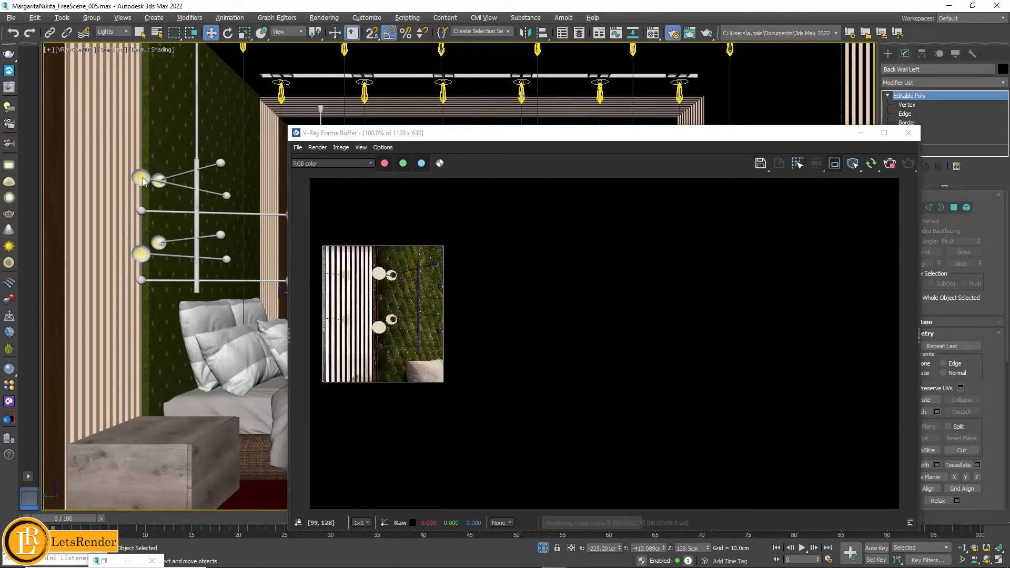
click(141, 177)
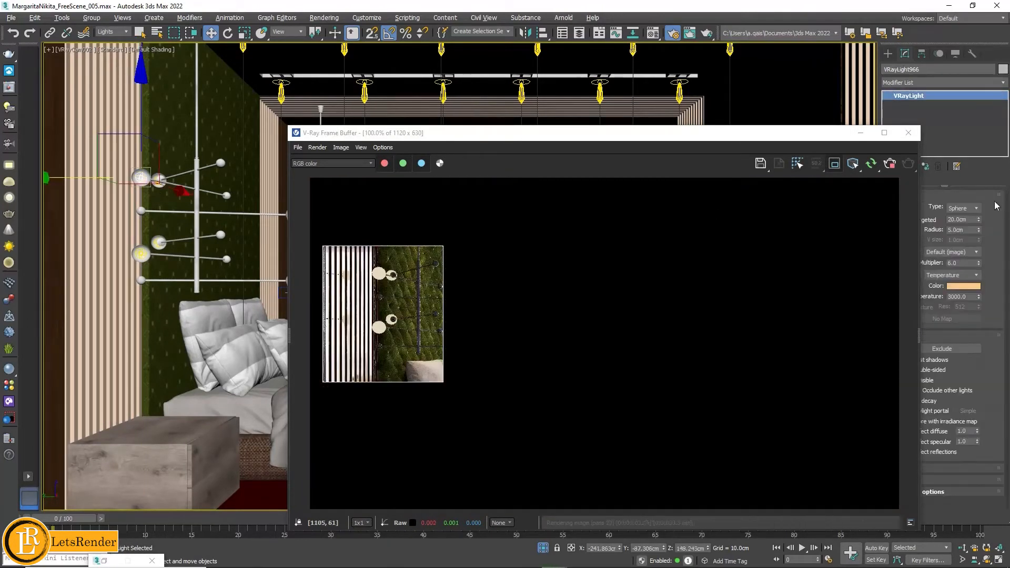
drag(758, 135, 680, 69)
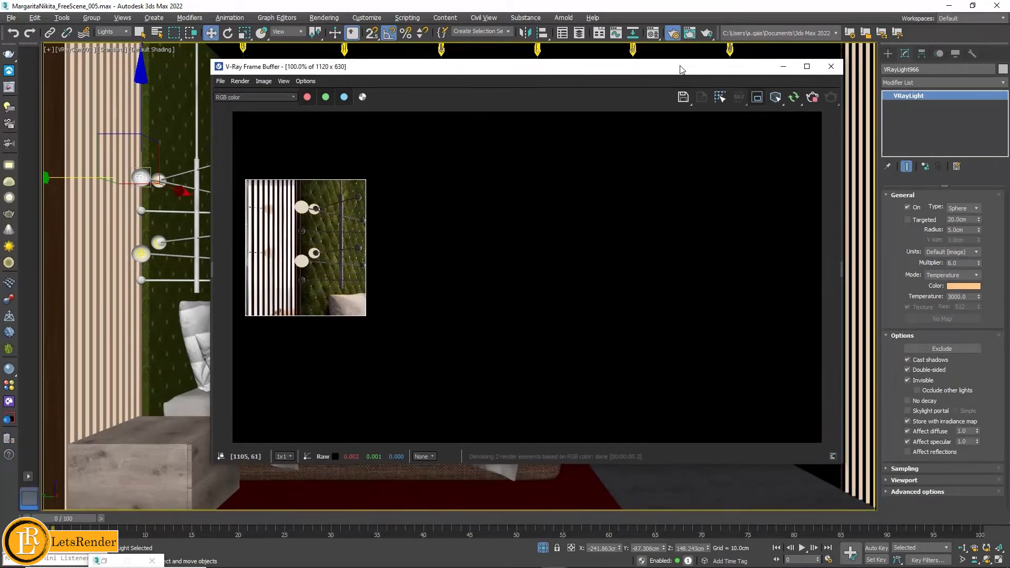
Switch the chandelier sphere light off and on again to compare its effect in the render region
click(908, 207)
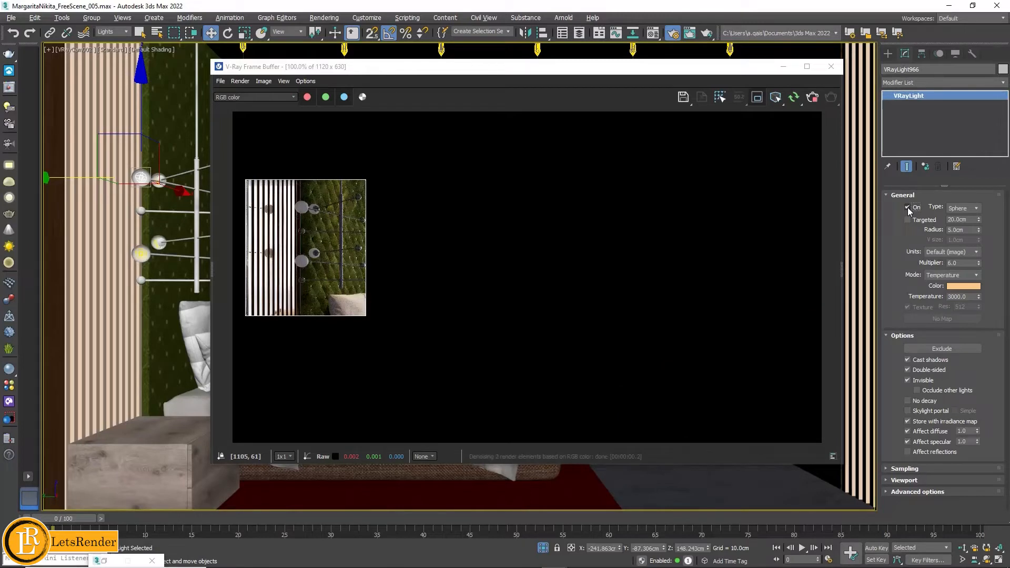
key(shift+q)
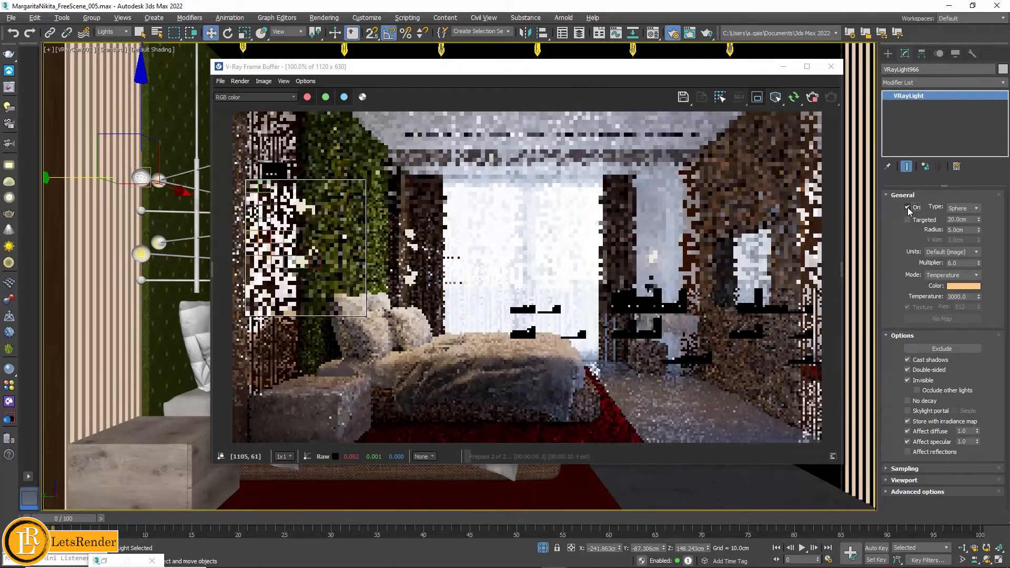
Set the sphere light's units to Radiant power (W) and its multiplier to 6
click(963, 253)
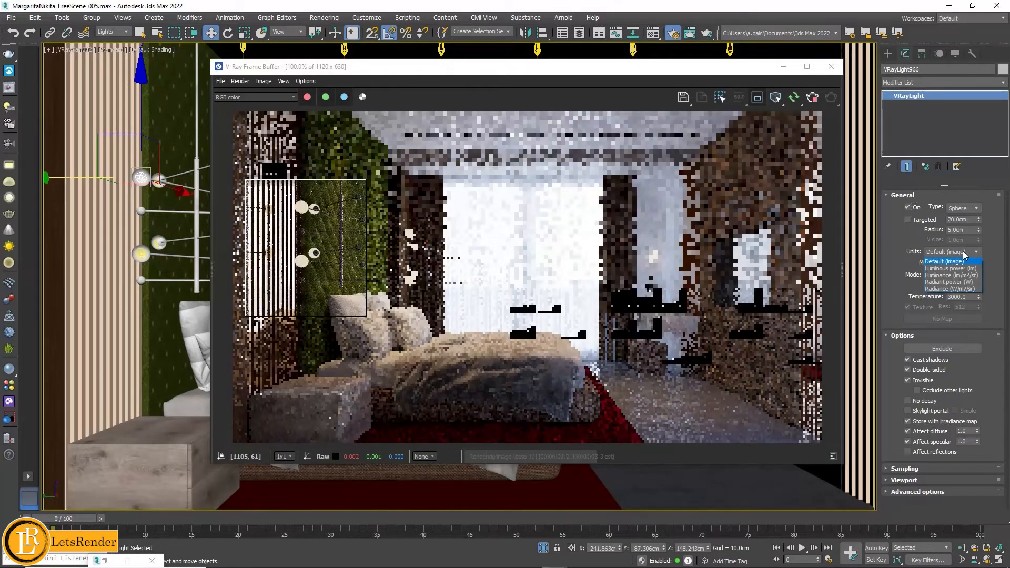
click(950, 283)
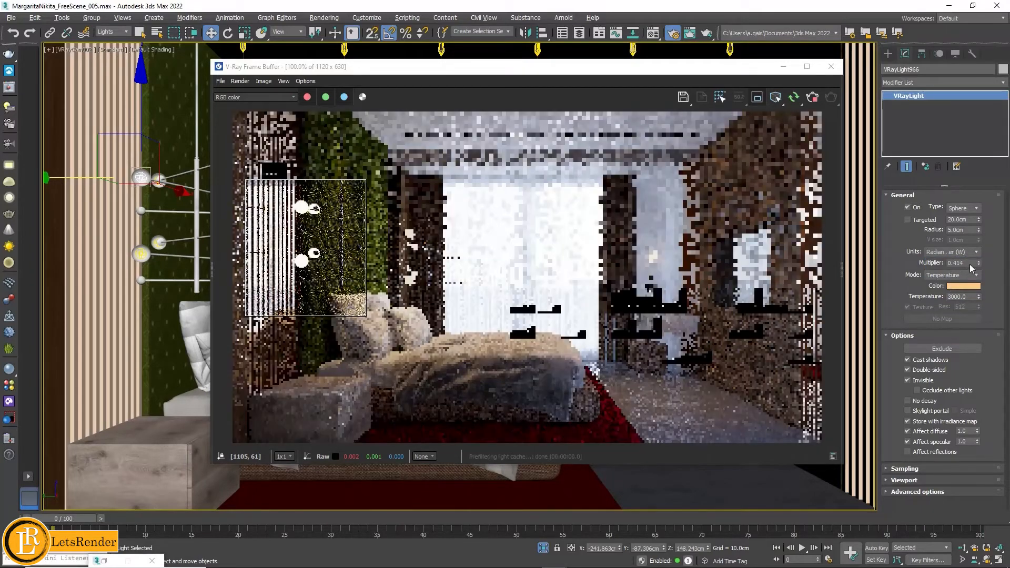
drag(970, 262, 911, 261)
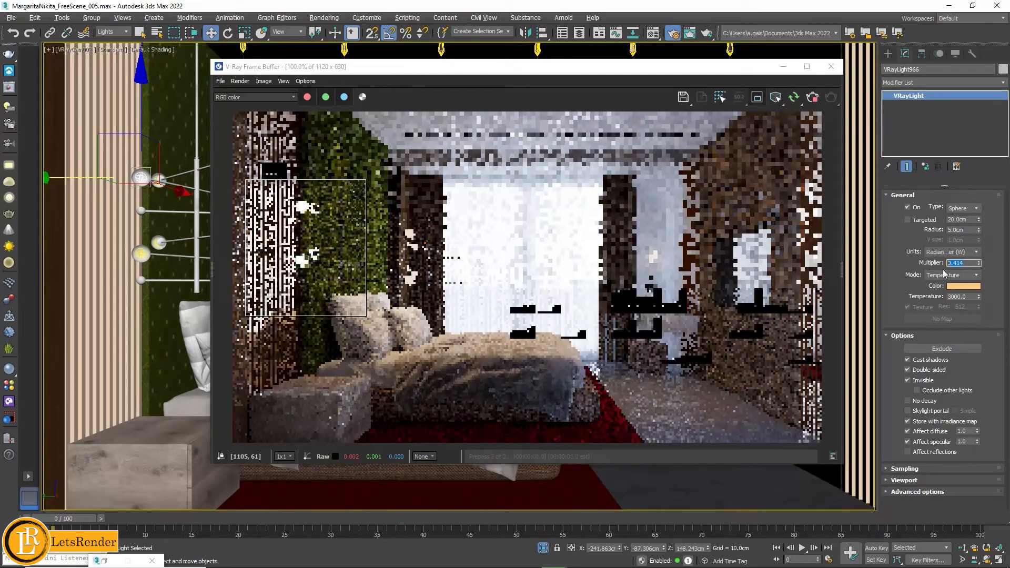
text(6)
key(Return)
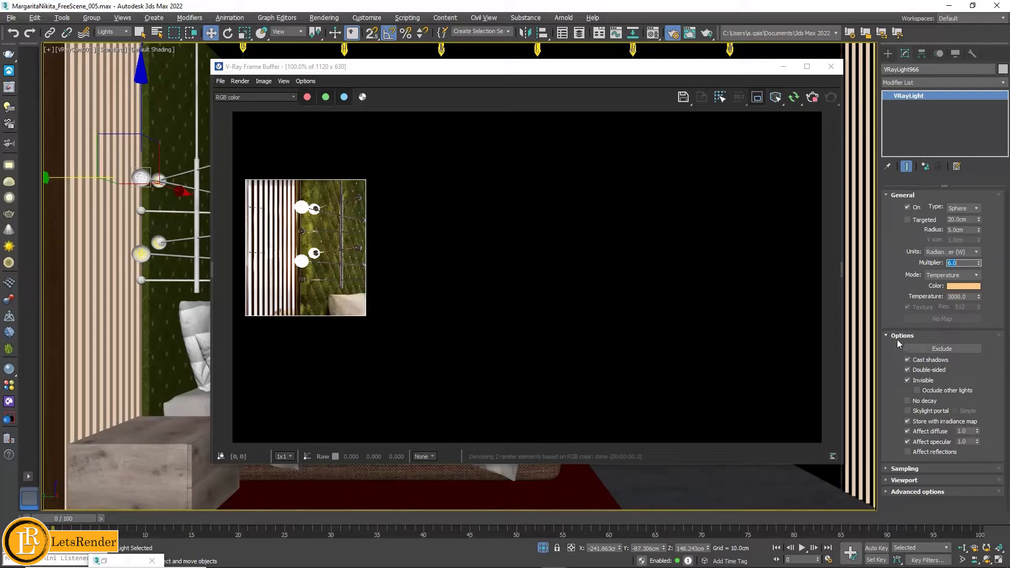
Turn the sphere light's Invisible option off and back on to compare the globes in the render
click(908, 380)
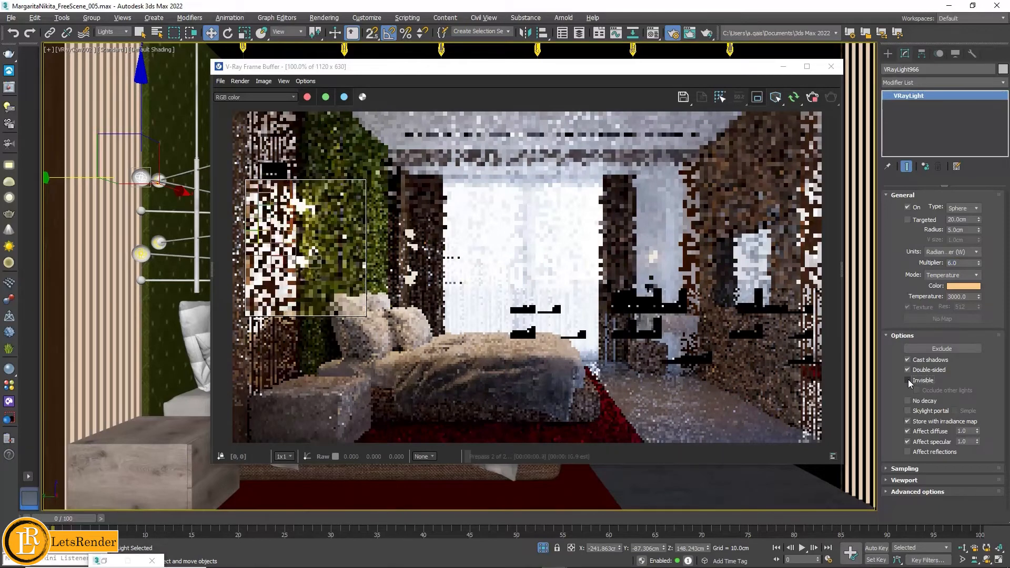
click(908, 380)
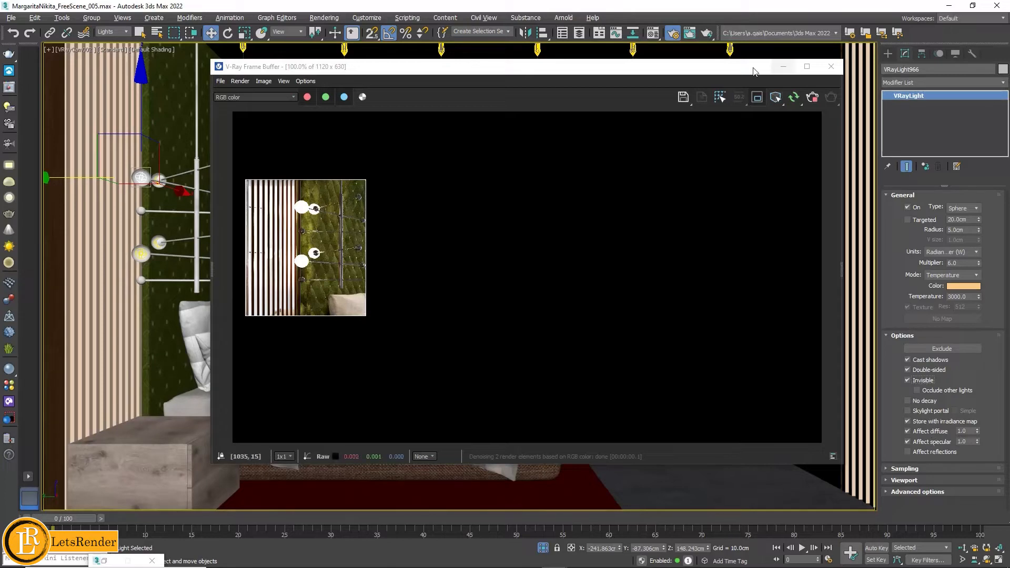
Turn off region rendering and lower the frame buffer to uncover the lights in the camera view
drag(734, 71, 693, 200)
click(716, 226)
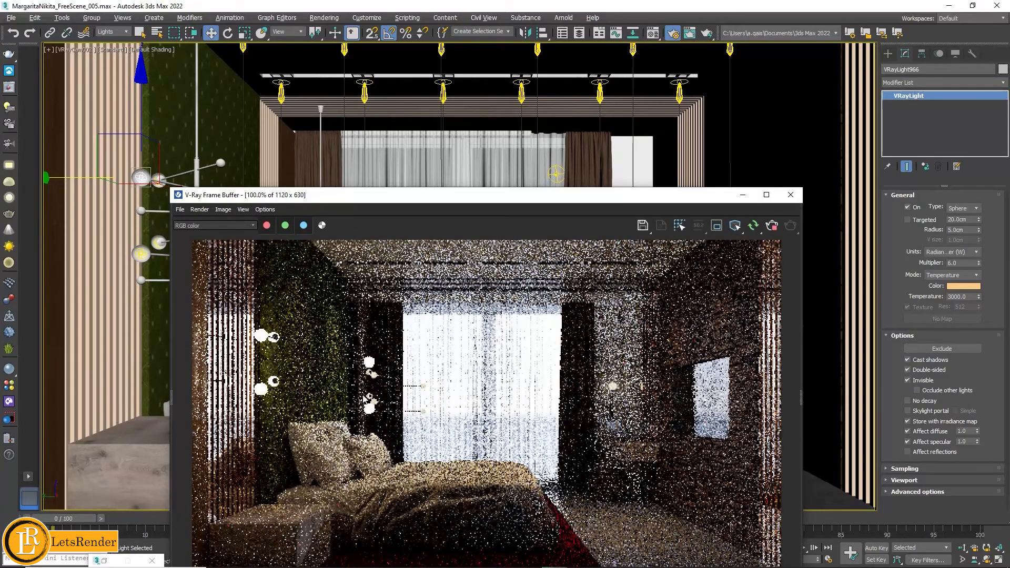
drag(586, 200, 584, 331)
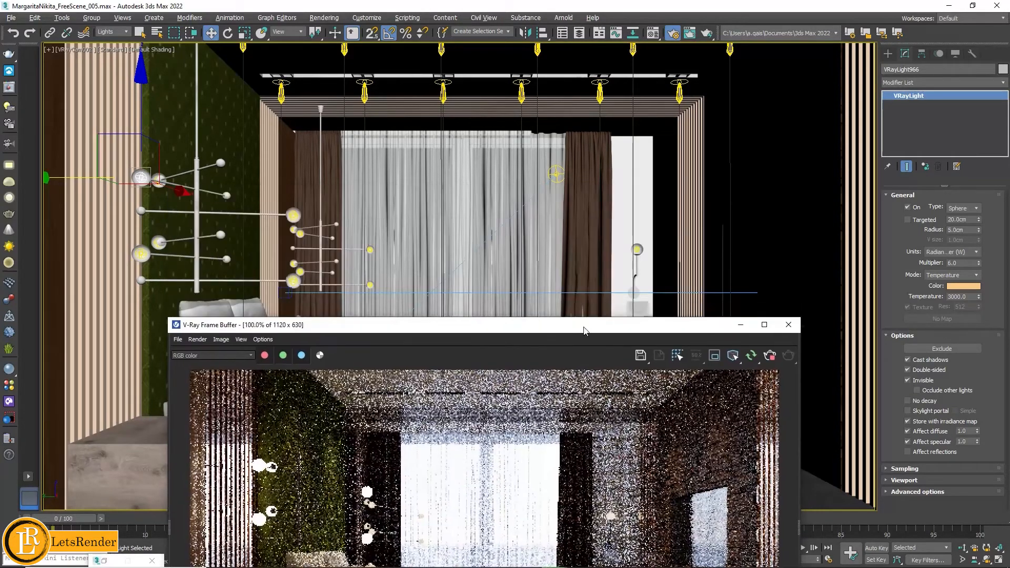
Select the first IES spotlight in the ceiling row and reveal its color and intensity parameters beside the render
click(294, 215)
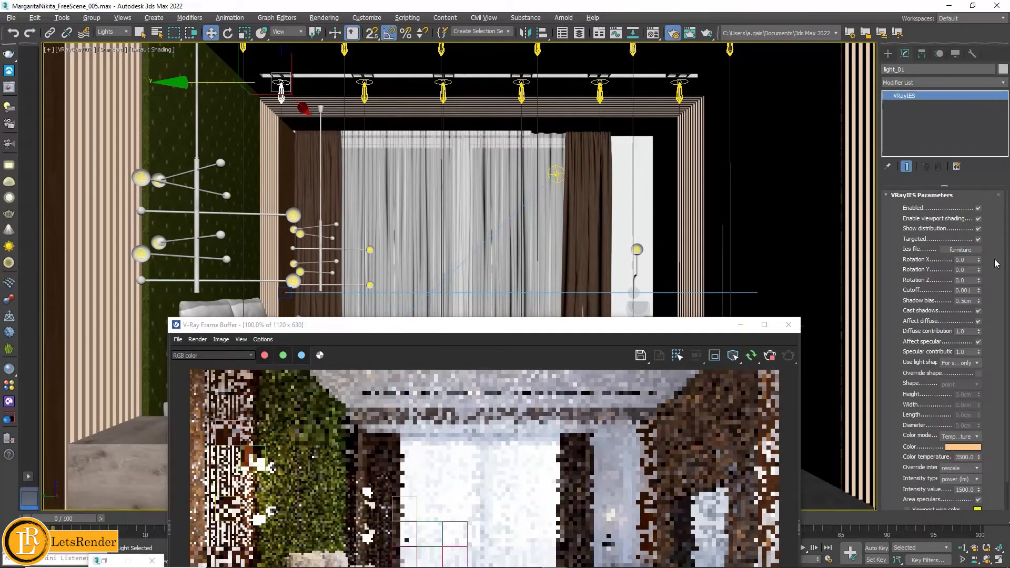
scroll(1003, 297, down, 3)
drag(693, 329, 708, 158)
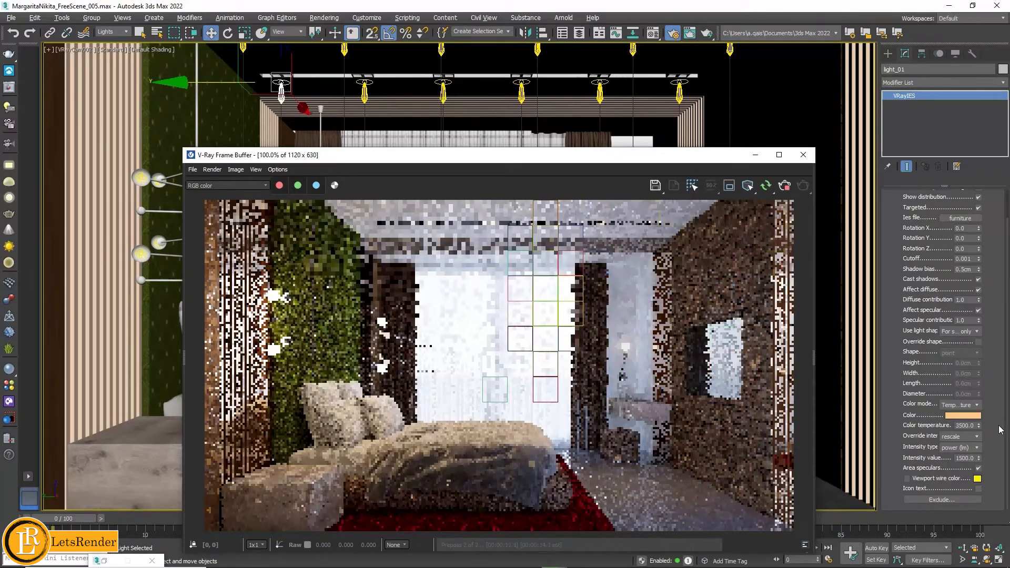
Try the IES light's Color mode and return it to Temperature
click(964, 408)
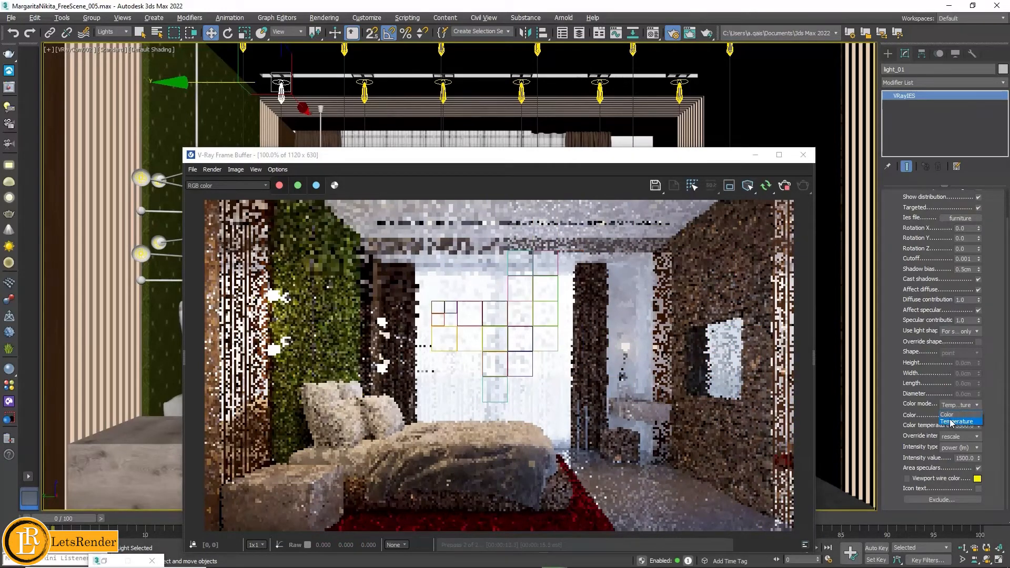
click(951, 415)
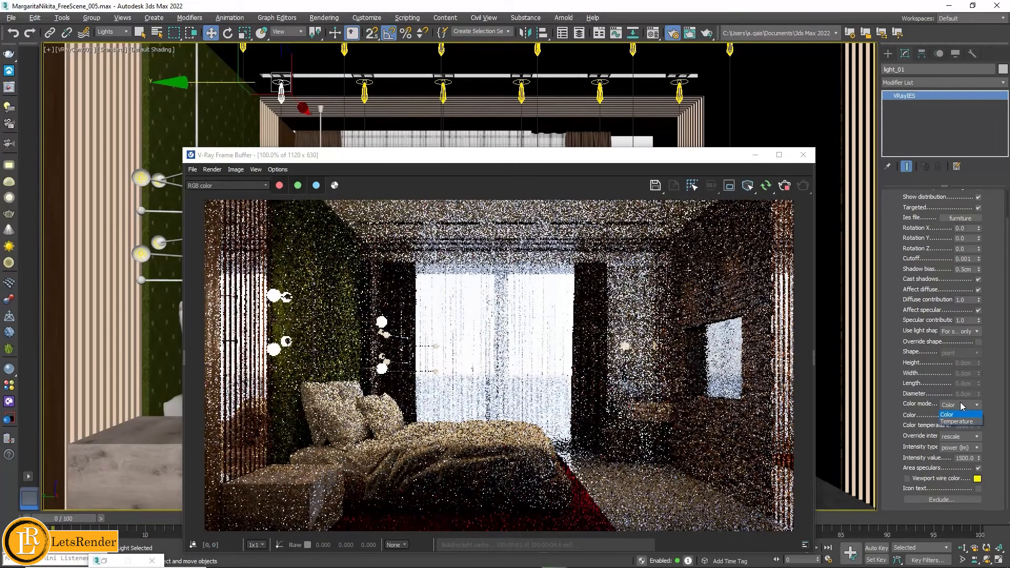
click(955, 422)
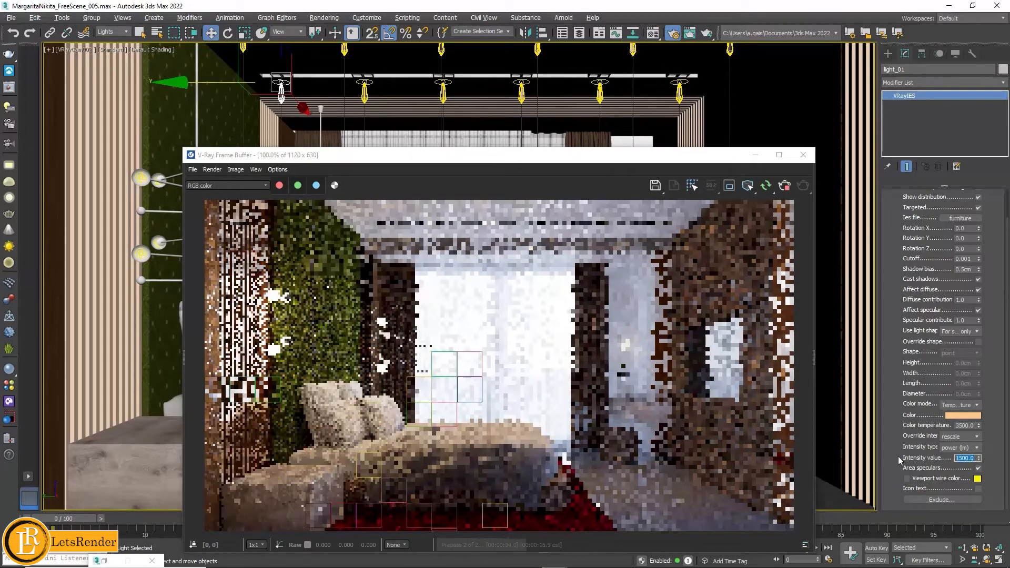
Set the IES light's intensity value to 10000
double_click(966, 458)
text(100)
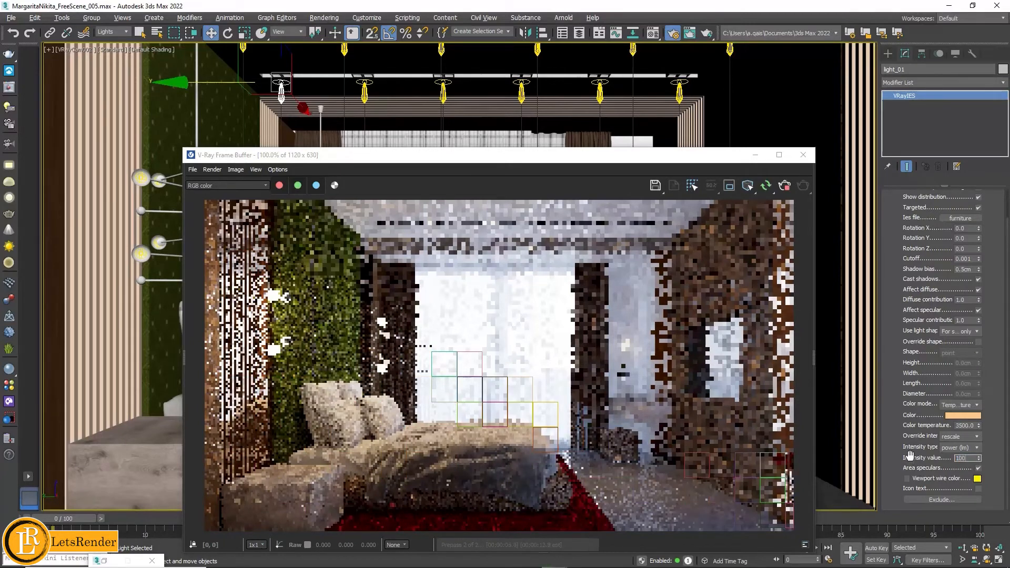
text(00)
key(Return)
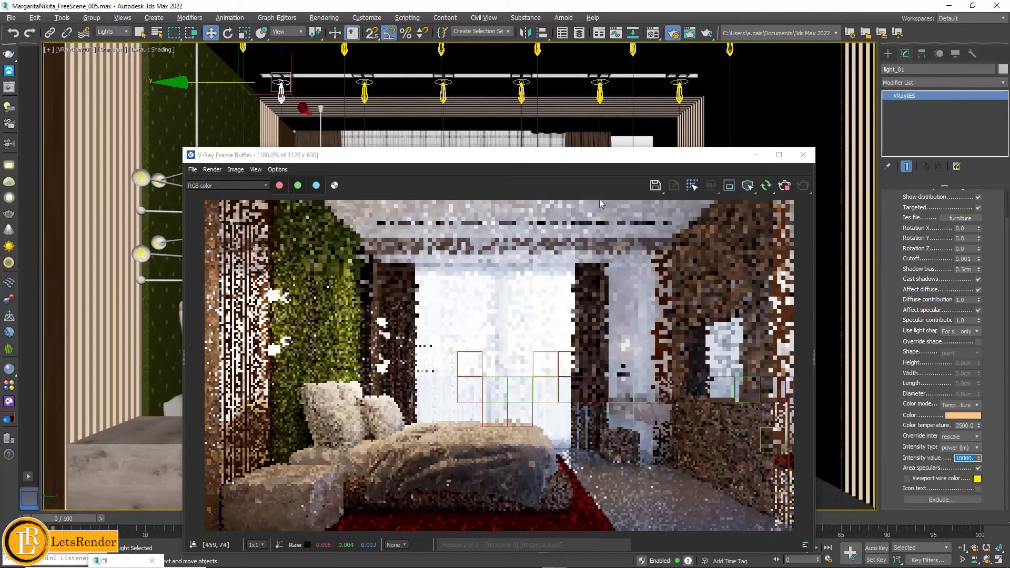
Enable region rendering and draw a tall region covering the green wall, chandelier globes and pillows
click(730, 188)
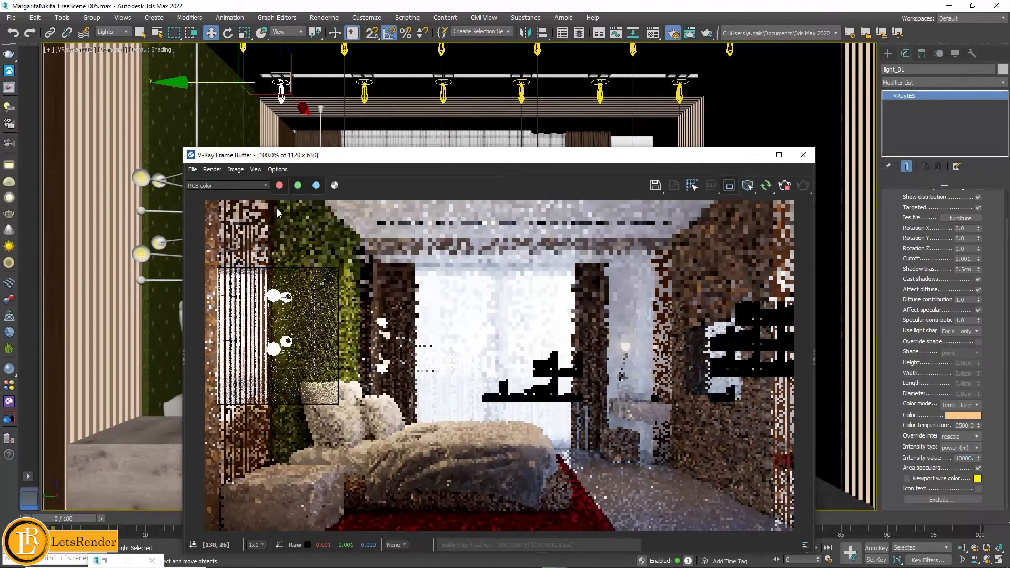
drag(277, 208, 394, 453)
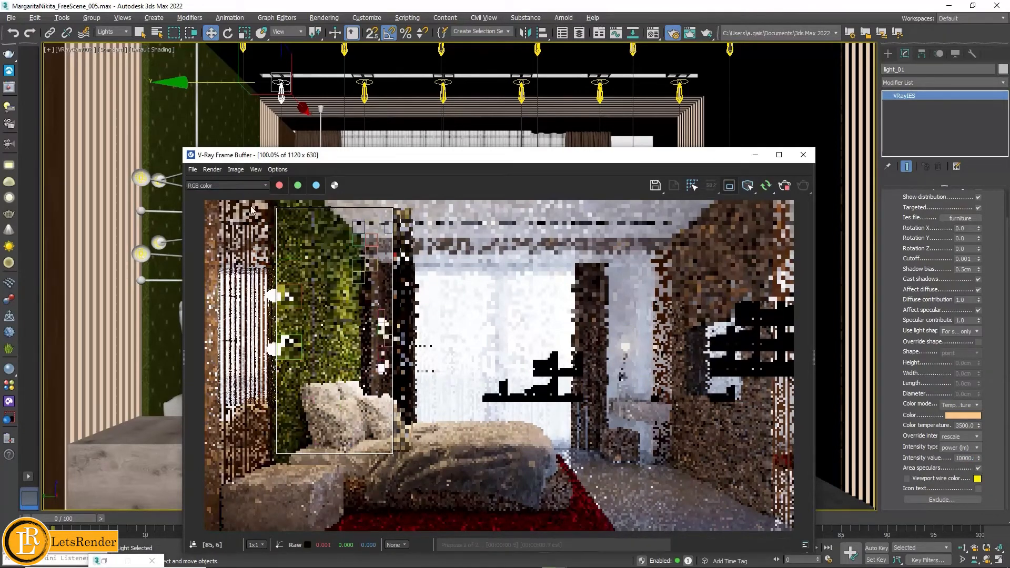
drag(253, 200, 374, 467)
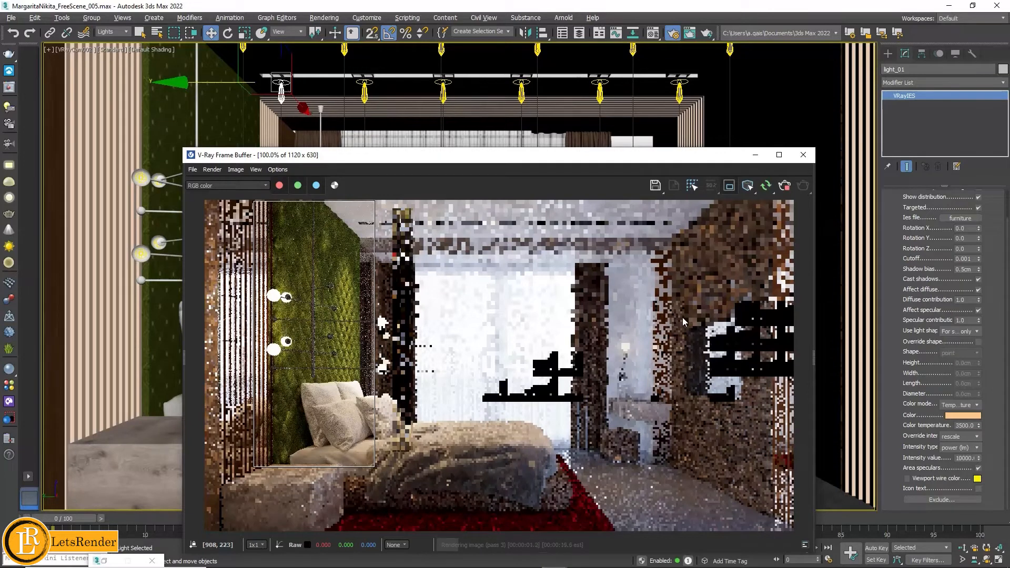
Select the first IES spotlight in the front ceiling row and set its intensity value to 10000
click(244, 50)
click(243, 49)
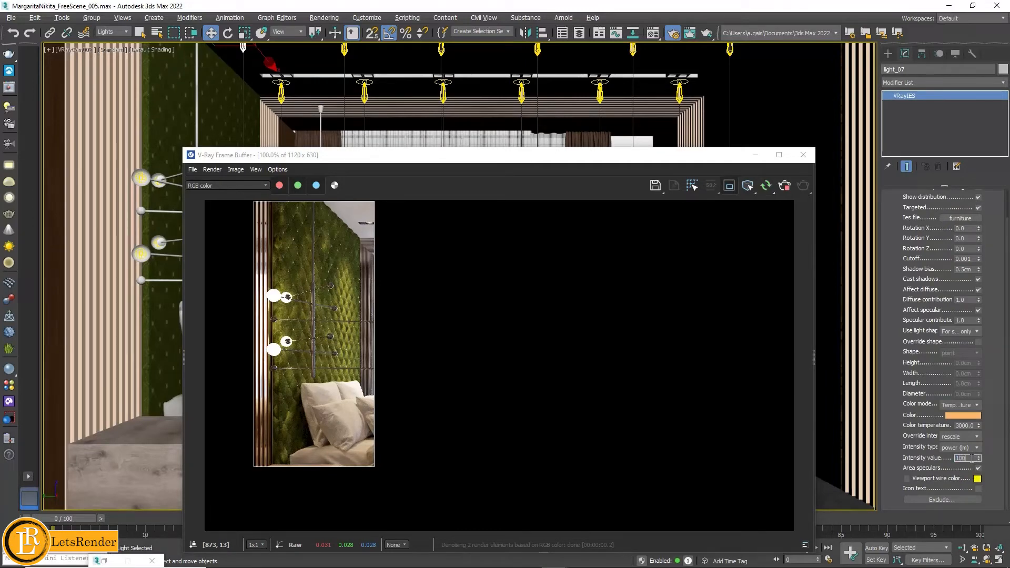
key(Return)
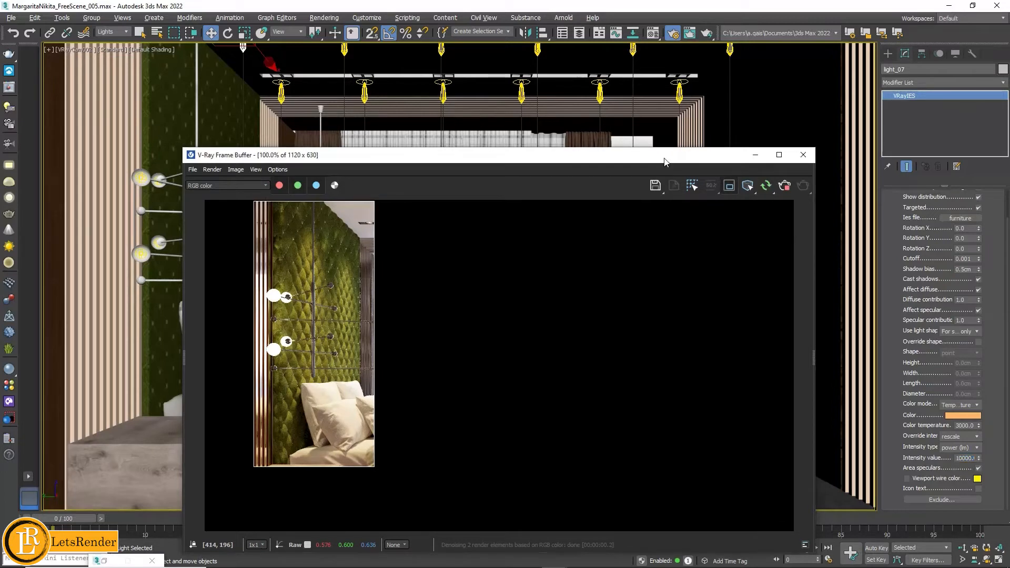
Select the V-Ray sun in front of the window curtains and disable it
drag(662, 164, 631, 303)
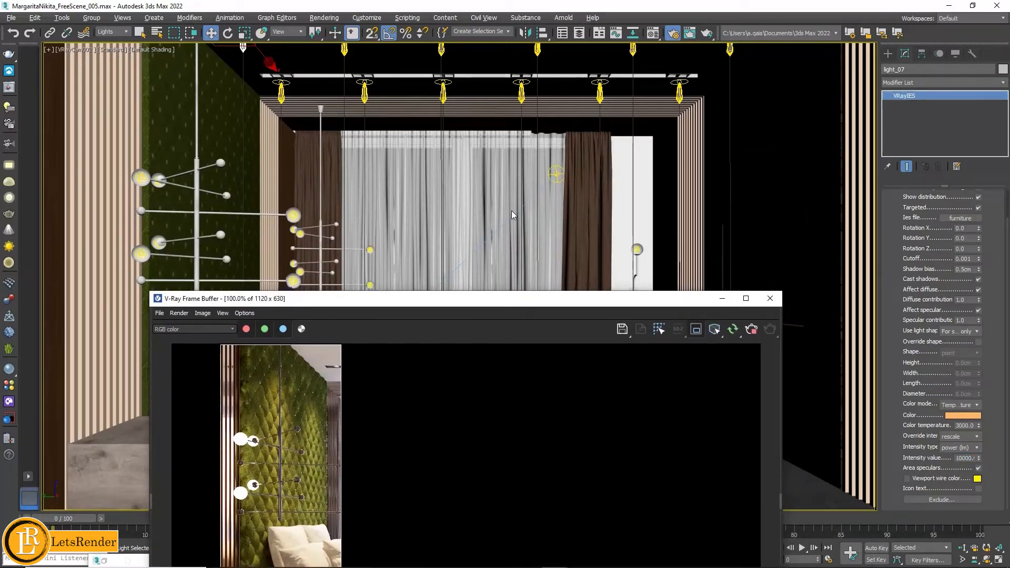
click(556, 174)
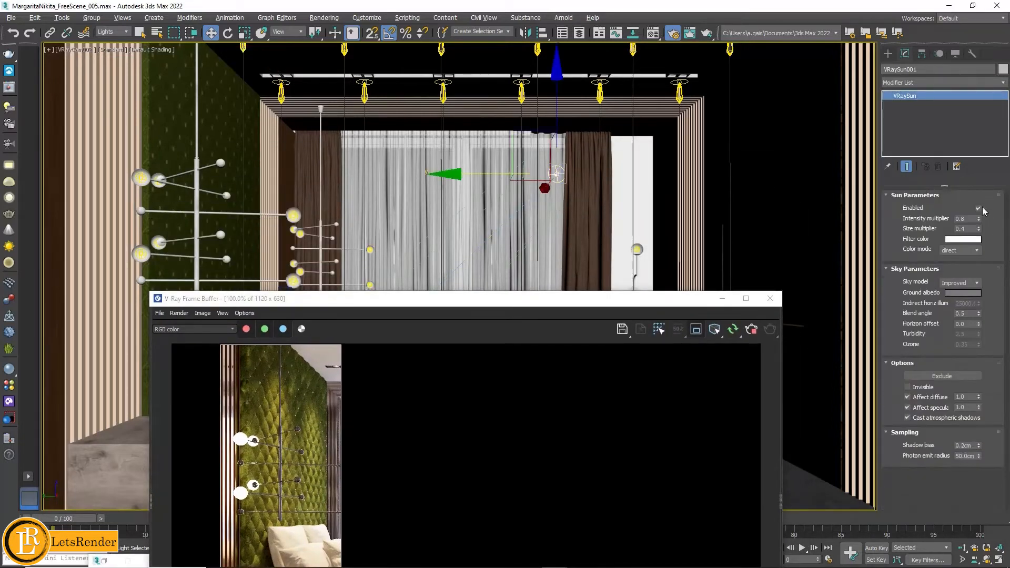
click(979, 208)
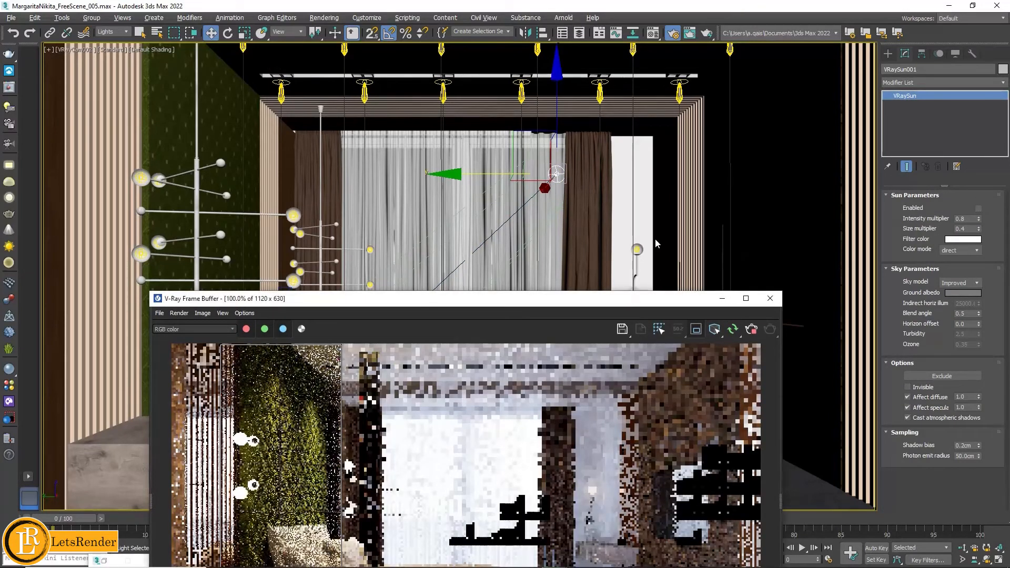
drag(633, 298, 634, 275)
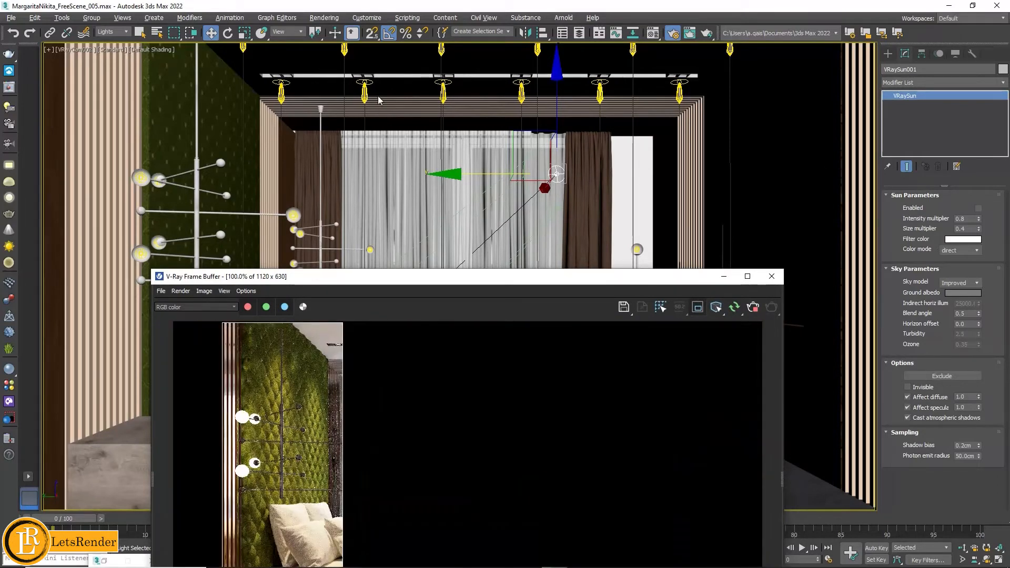
Open the Environment settings and turn off use of the DefaultVRaySky environment map
click(328, 20)
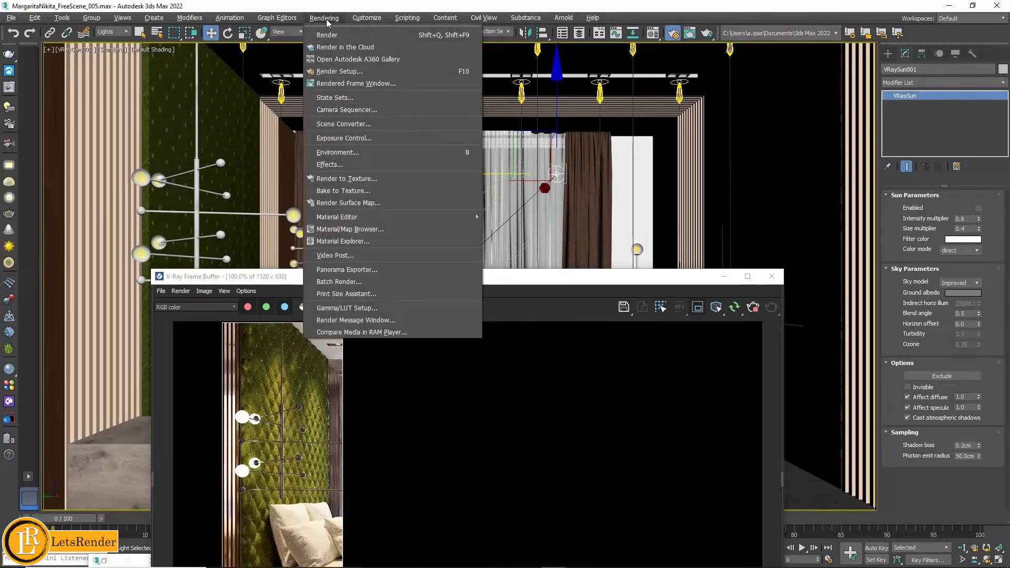
click(340, 155)
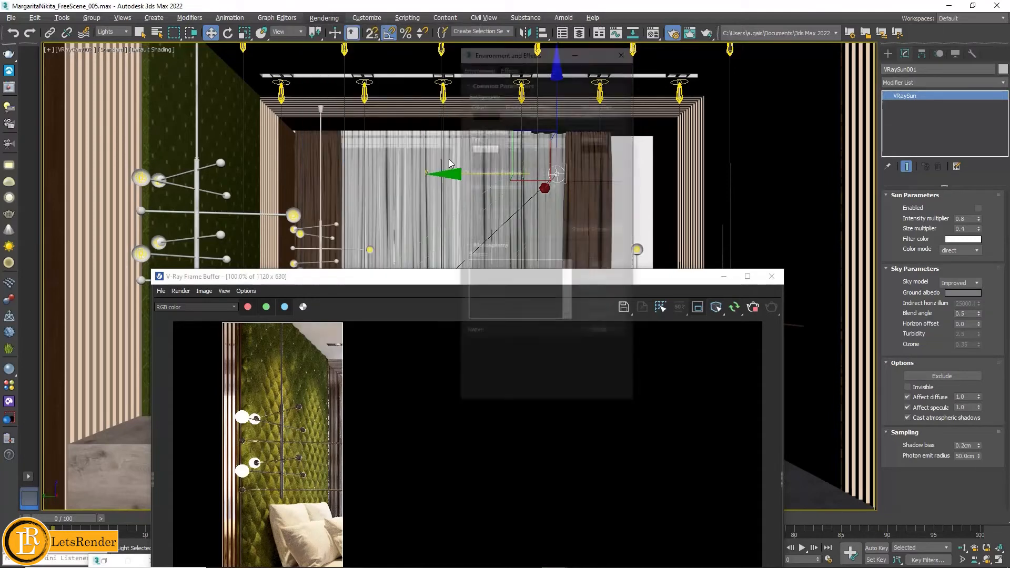
click(586, 104)
click(586, 104)
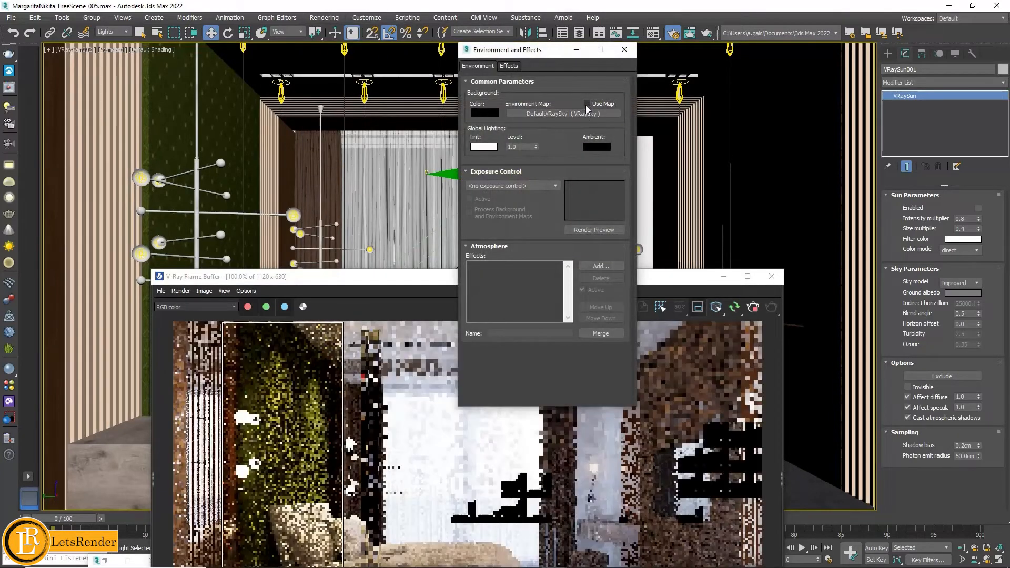
Turn off region rendering and reposition the frame buffer so the ceiling spotlights can be reached
click(698, 312)
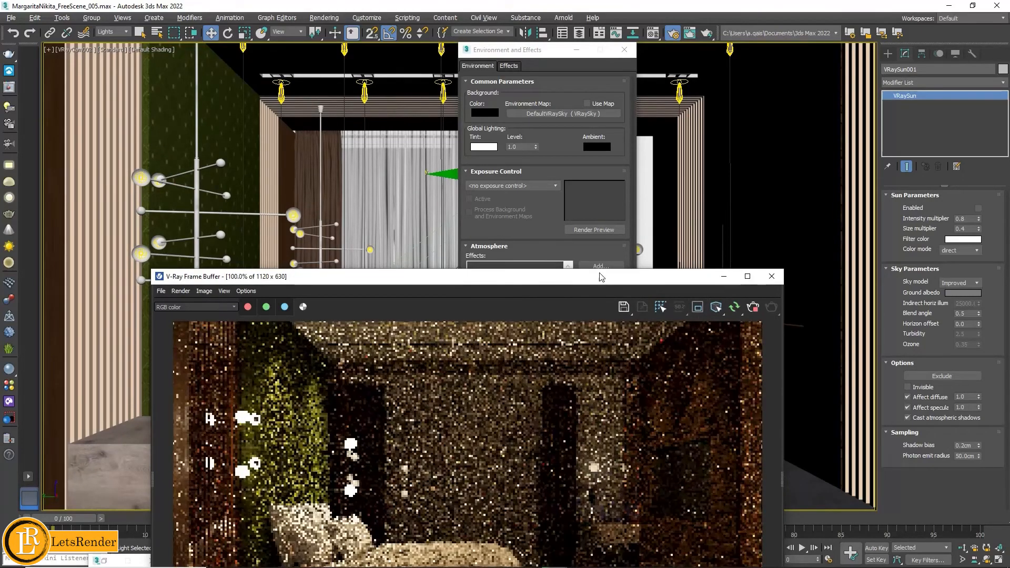
drag(628, 290, 573, 97)
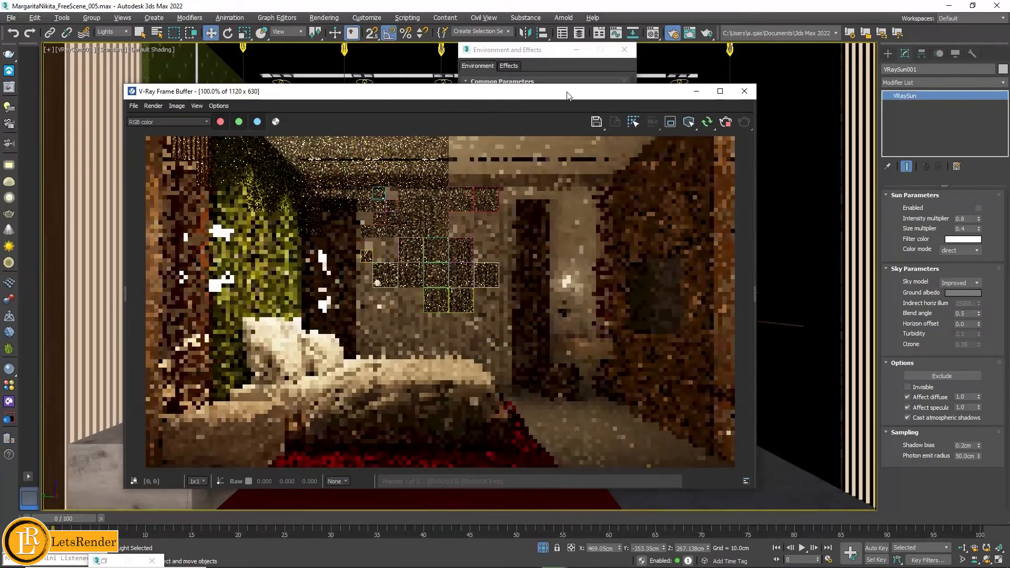
drag(553, 96, 577, 179)
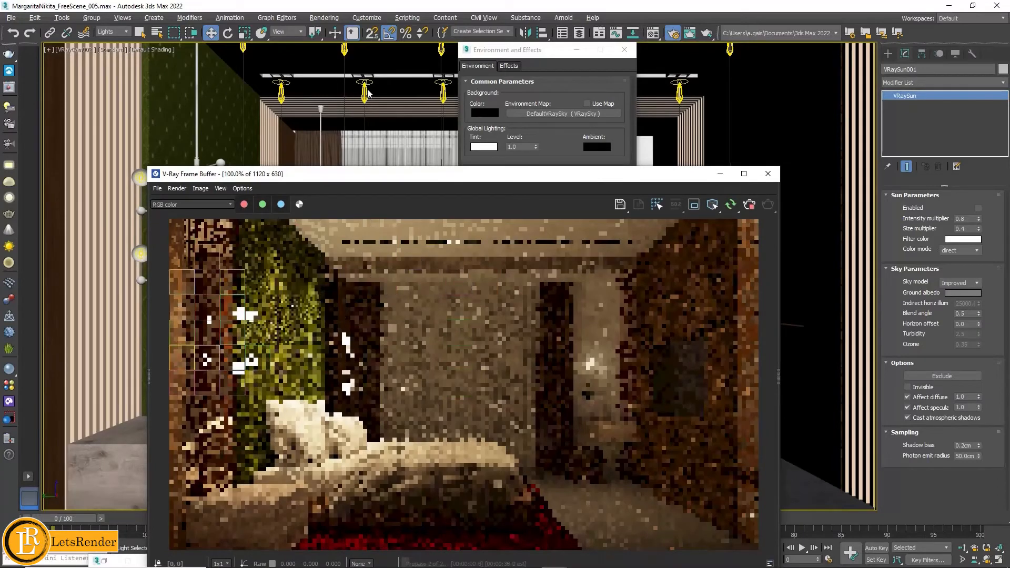
Select the second IES spotlight in the rear ceiling row and set its intensity value to 6000
click(361, 90)
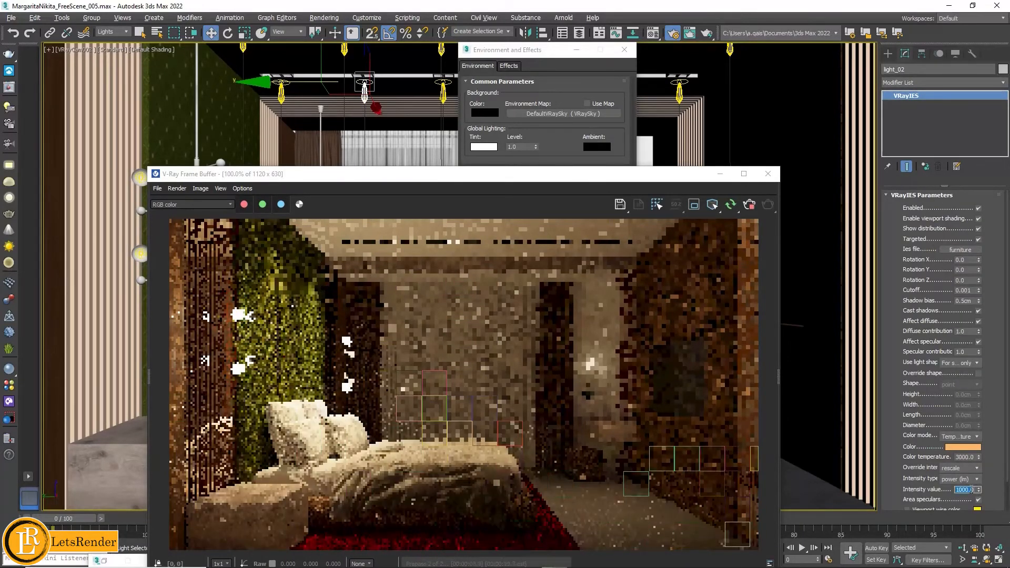
double_click(966, 489)
text(6000)
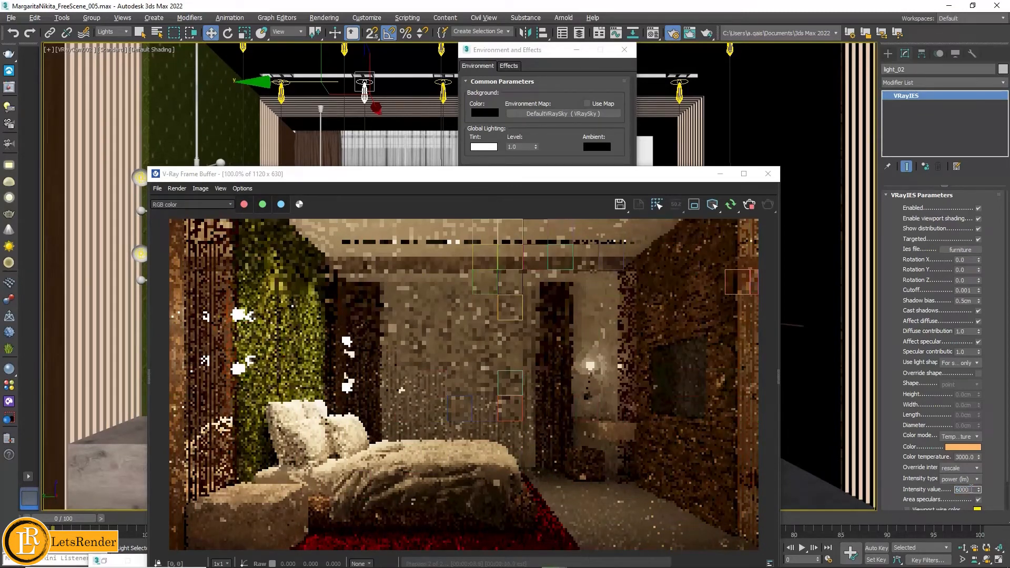
key(Return)
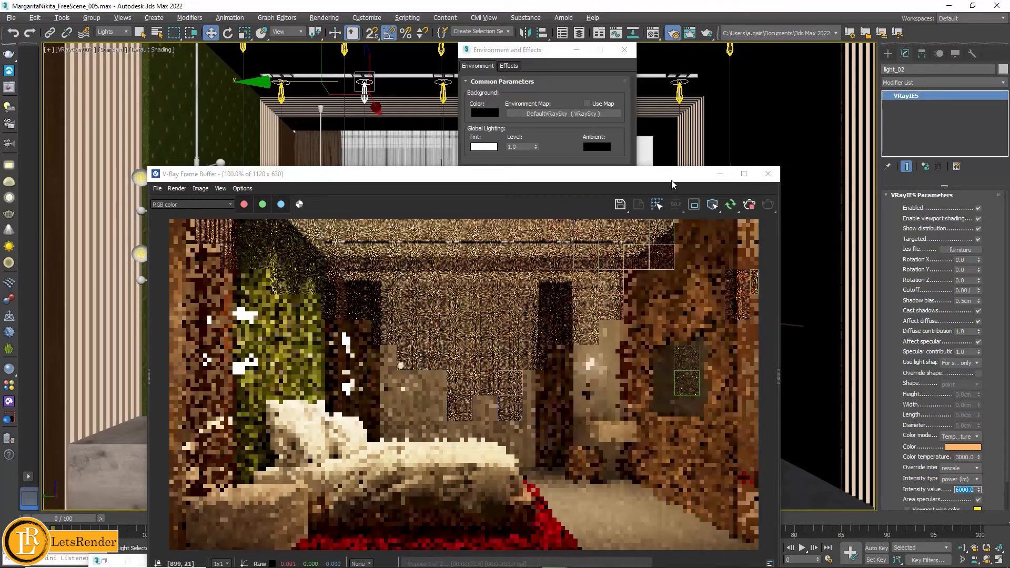
Stop the interactive render and start a production render of the night-lit bedroom
drag(672, 180, 694, 124)
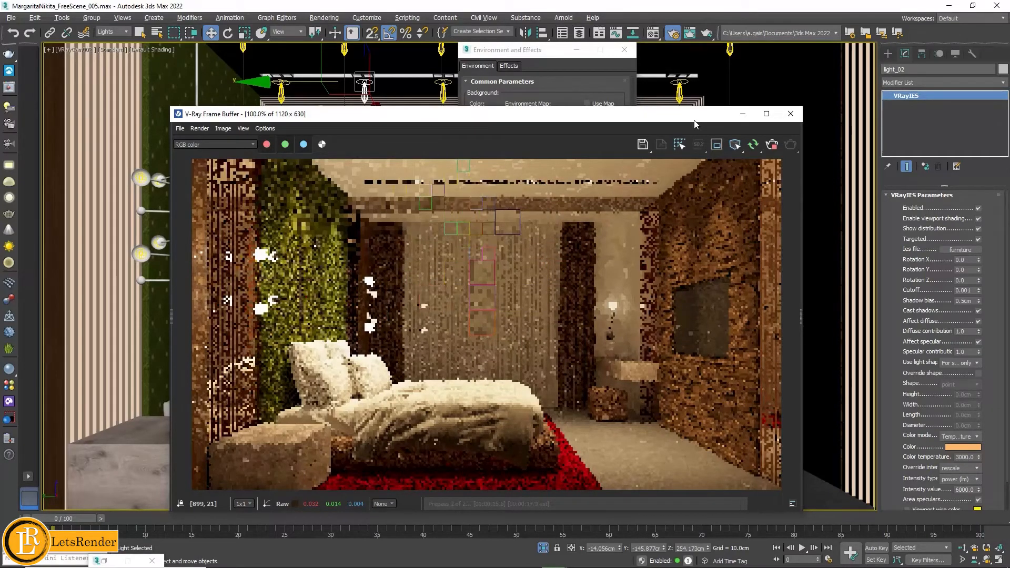
click(772, 145)
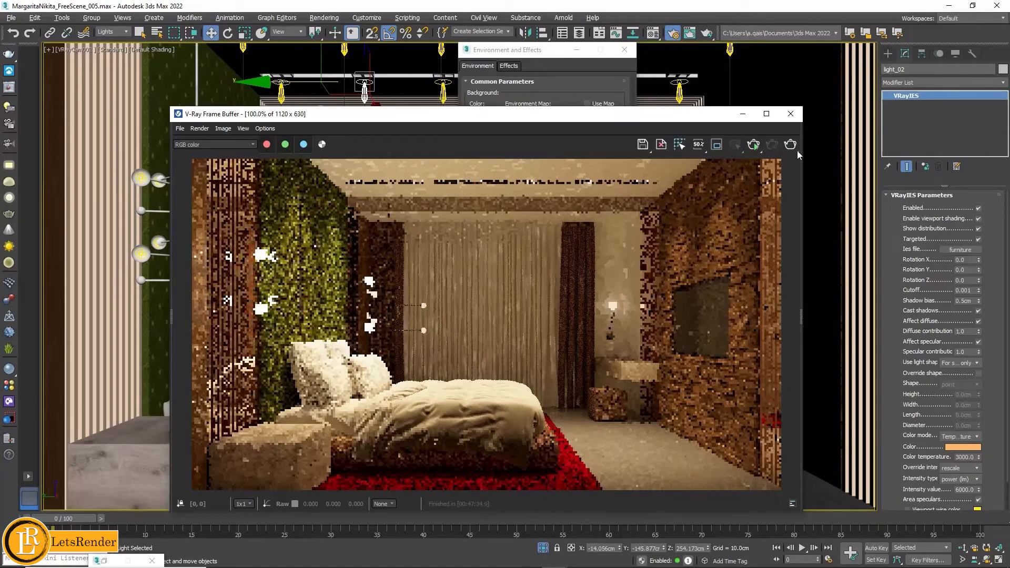
key(shift+q)
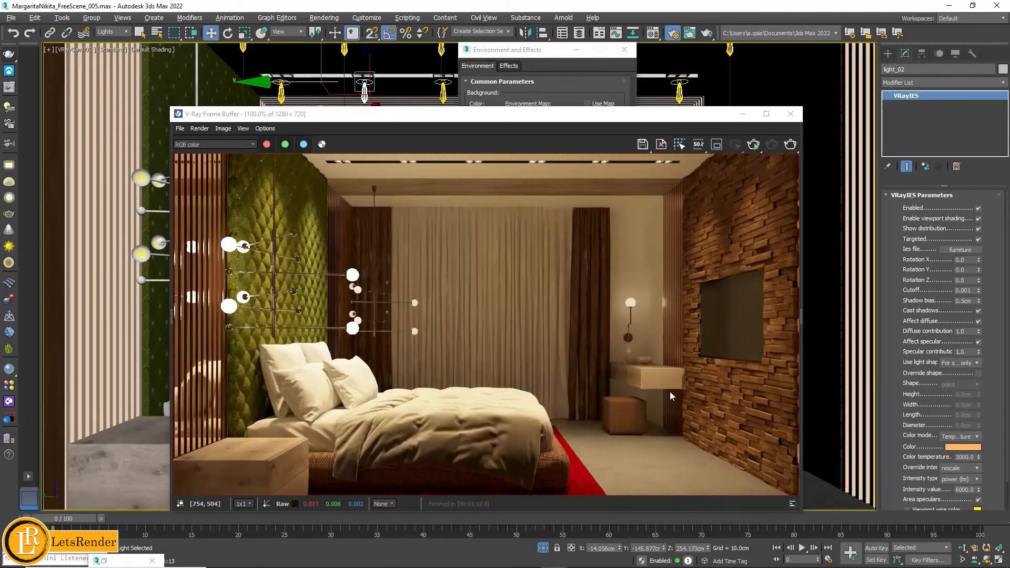
Enable region rendering and draw a tall region covering the wooden TV wall
drag(701, 122, 646, 117)
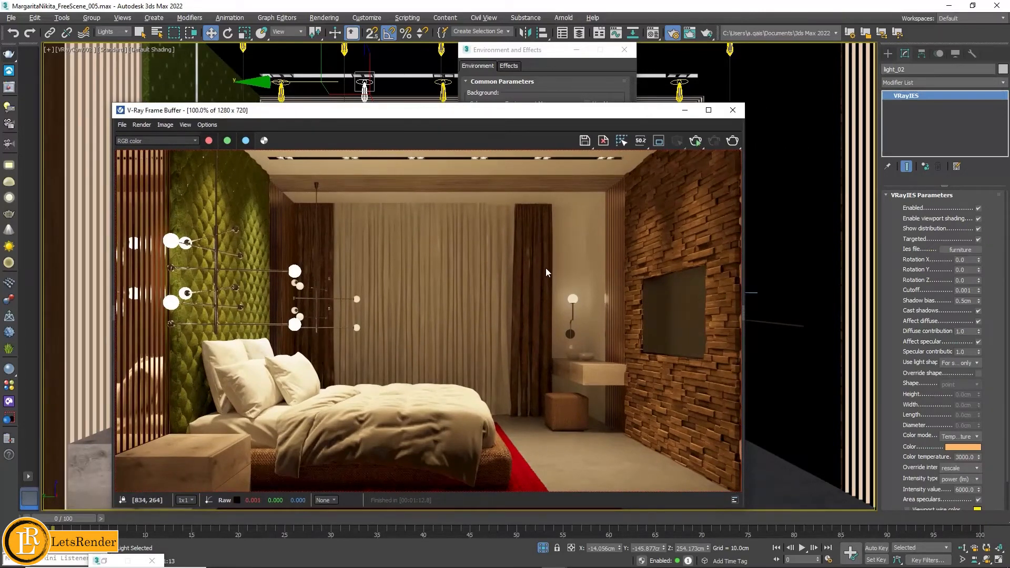
click(659, 142)
drag(620, 154, 759, 492)
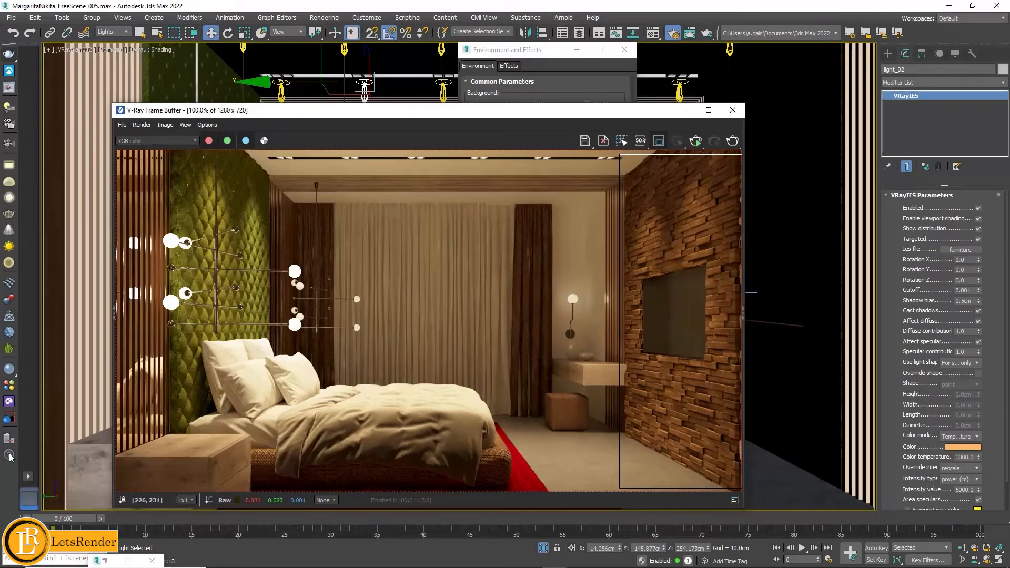
Open the Material Editor beside the render and select the Wood_Wall_003_ material
click(14, 369)
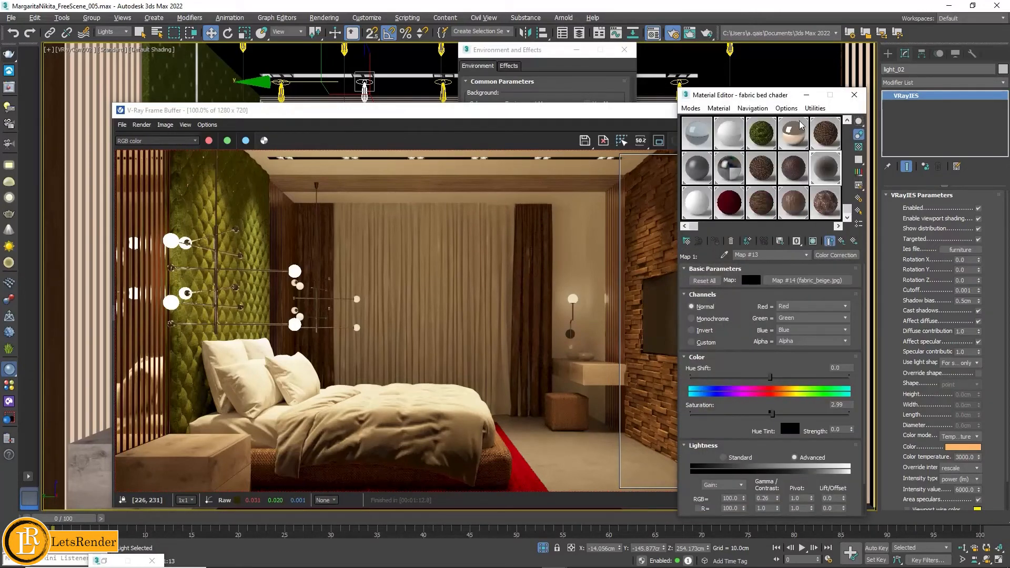
drag(777, 95, 507, 80)
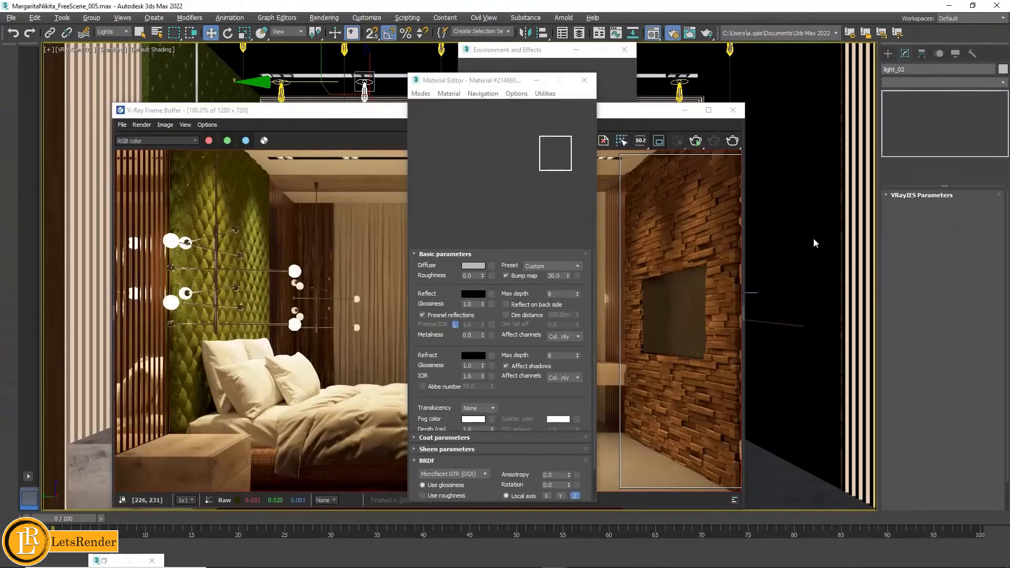
click(494, 189)
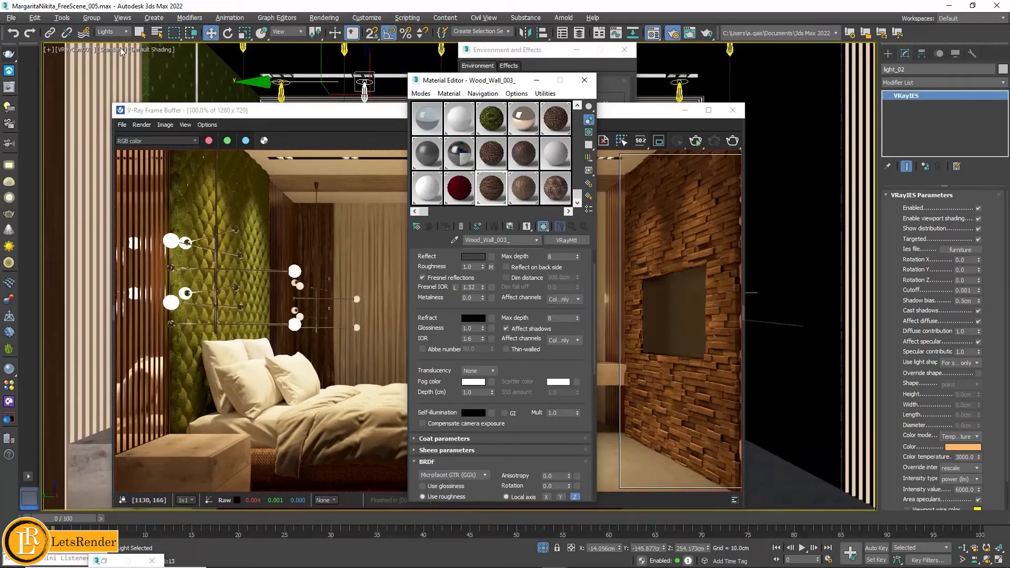
Set the selection filter to All, select the TV wall, and reveal the Maps settings of its wood material
click(110, 32)
click(99, 41)
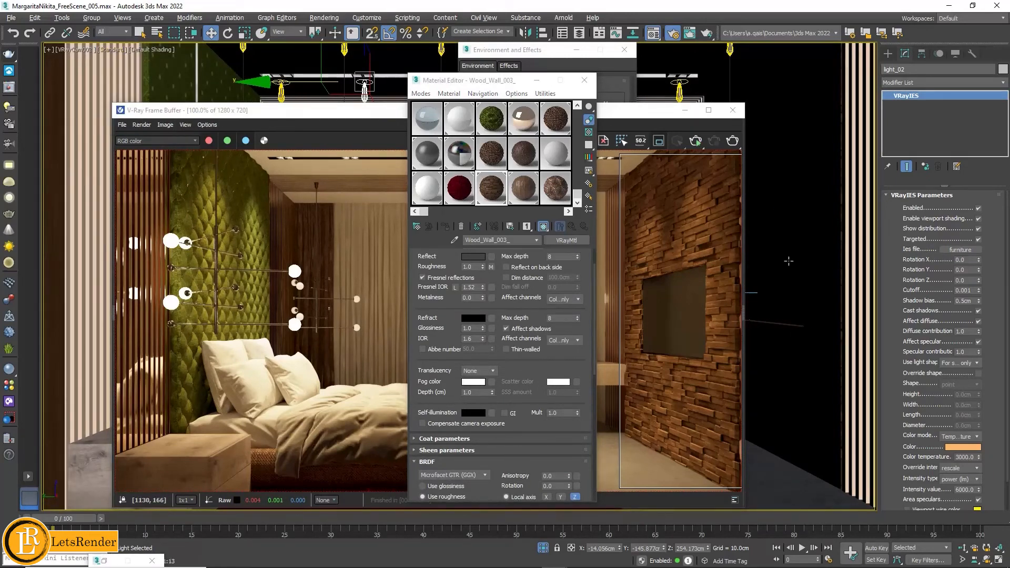
click(792, 262)
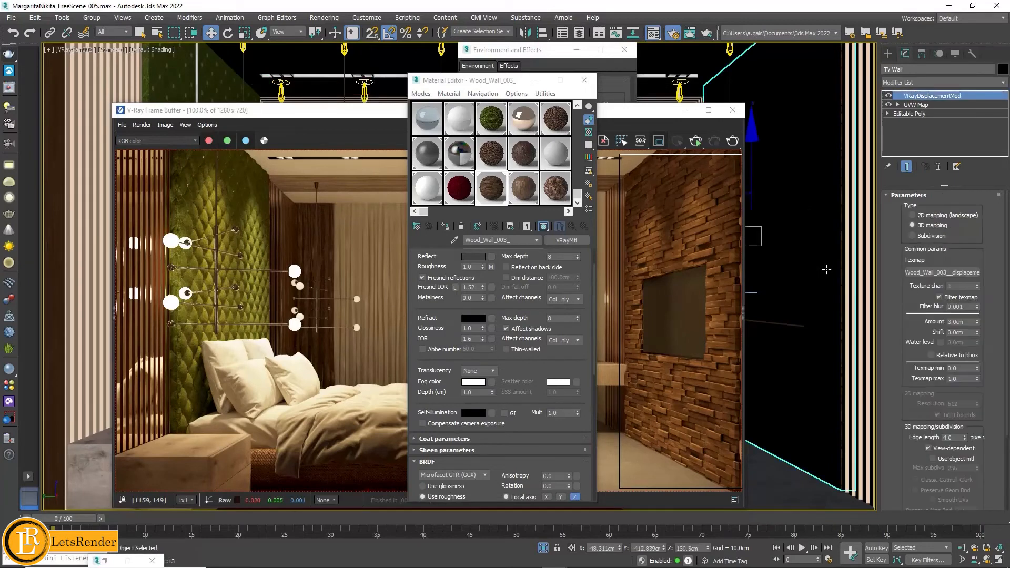
drag(559, 371, 579, 185)
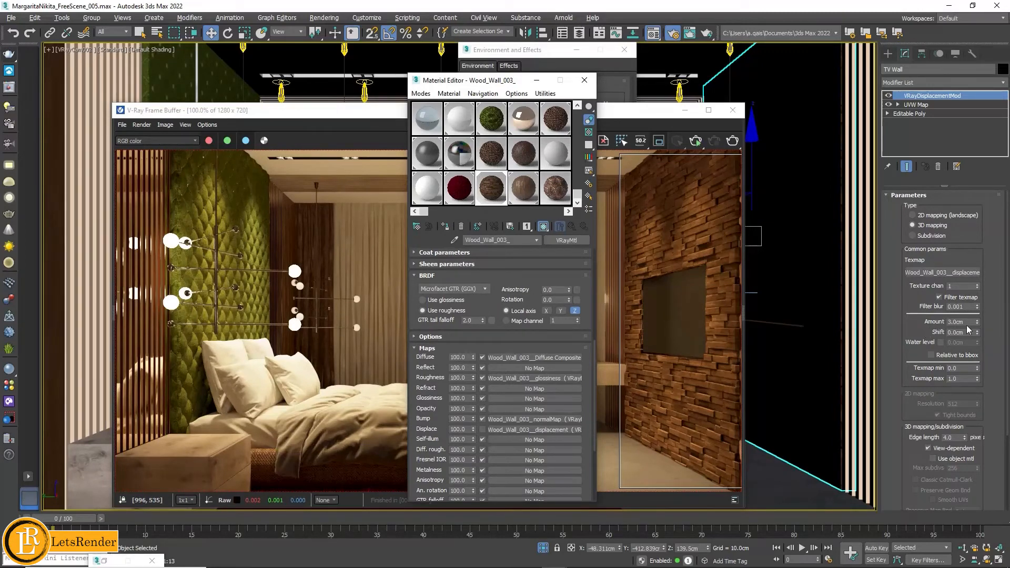
Set the TV wall's V-Ray displacement amount to 0 cm and render the region
drag(973, 321, 943, 321)
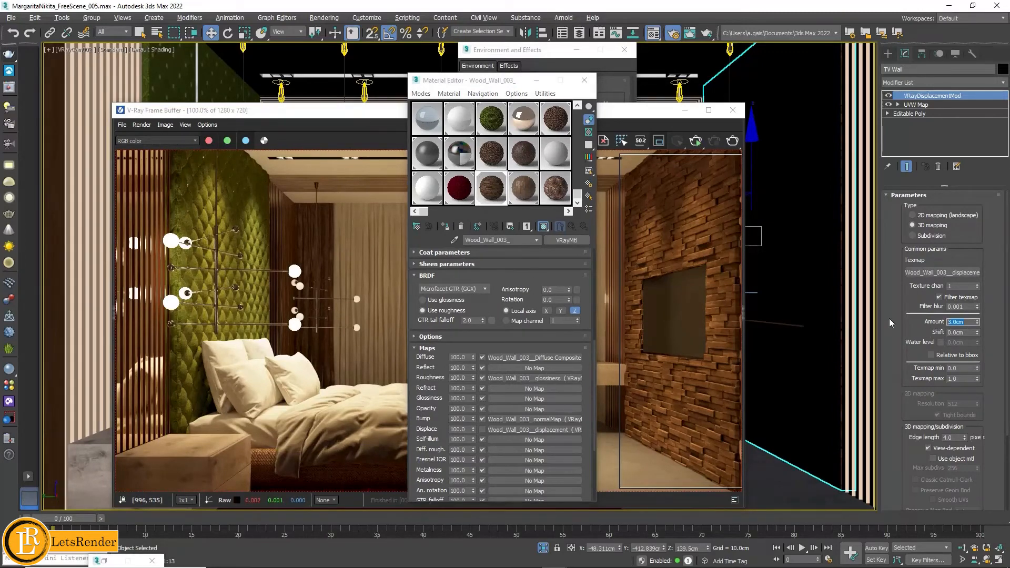
text(0)
key(Return)
click(9, 55)
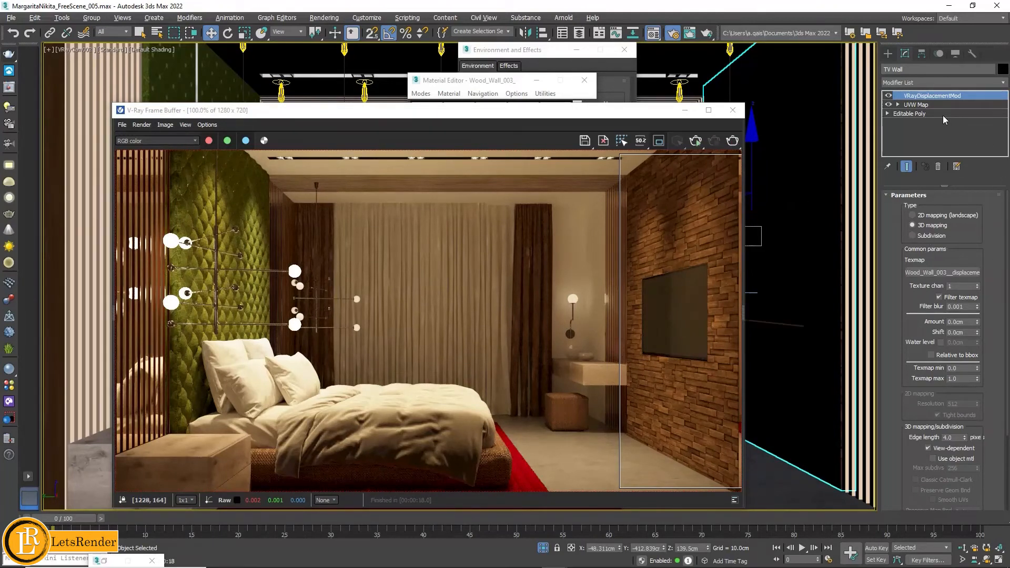
Set the TV wall's displacement amount to 3 cm and render the region again
click(970, 322)
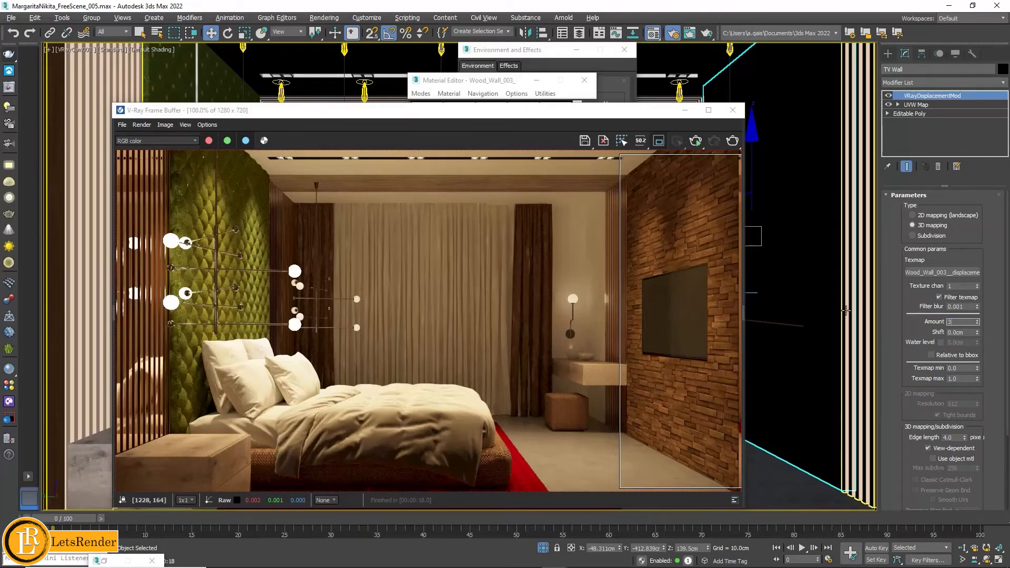
click(738, 141)
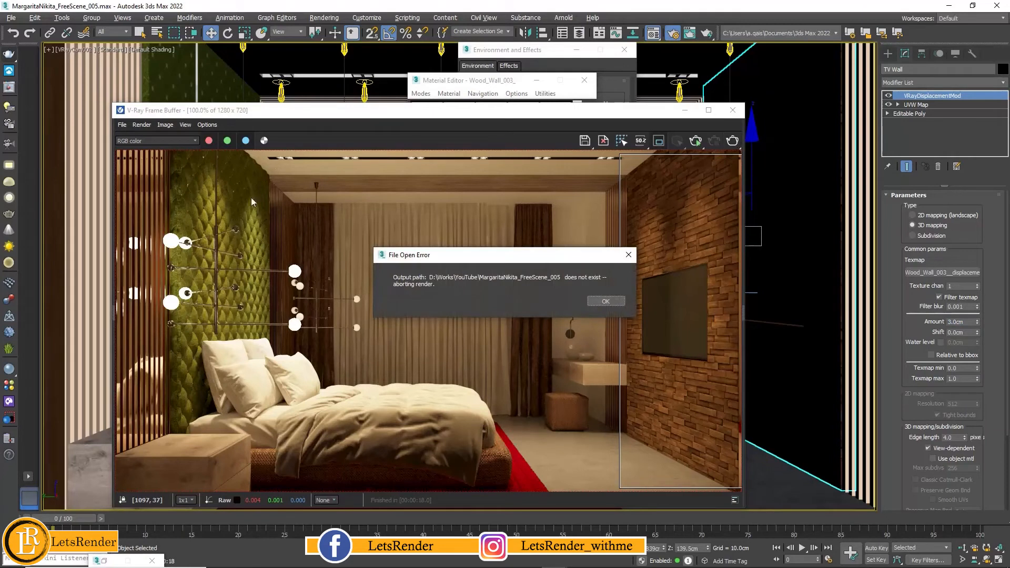
click(606, 302)
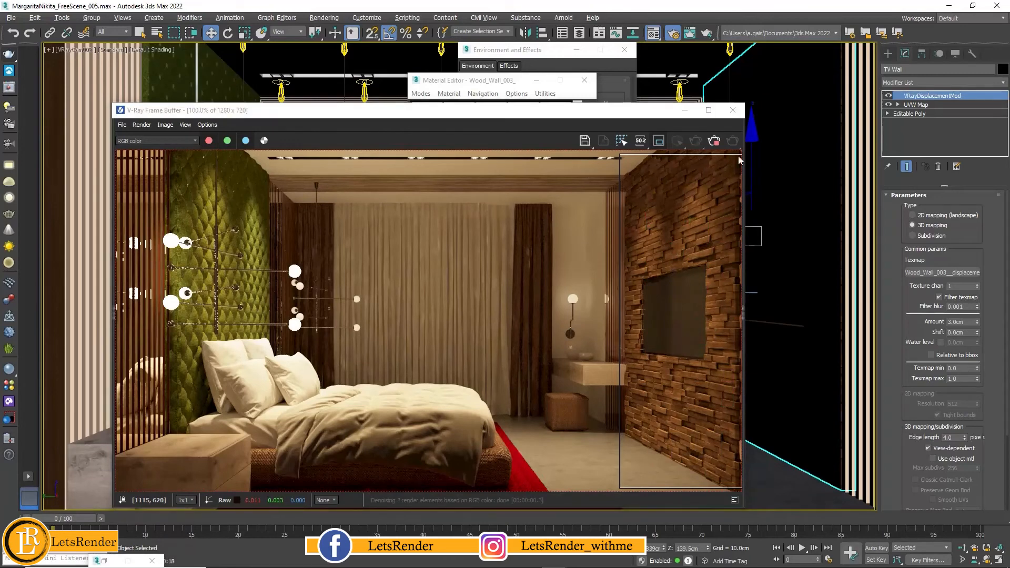
Turn off region rendering and start an interactive render of the full frame
click(659, 143)
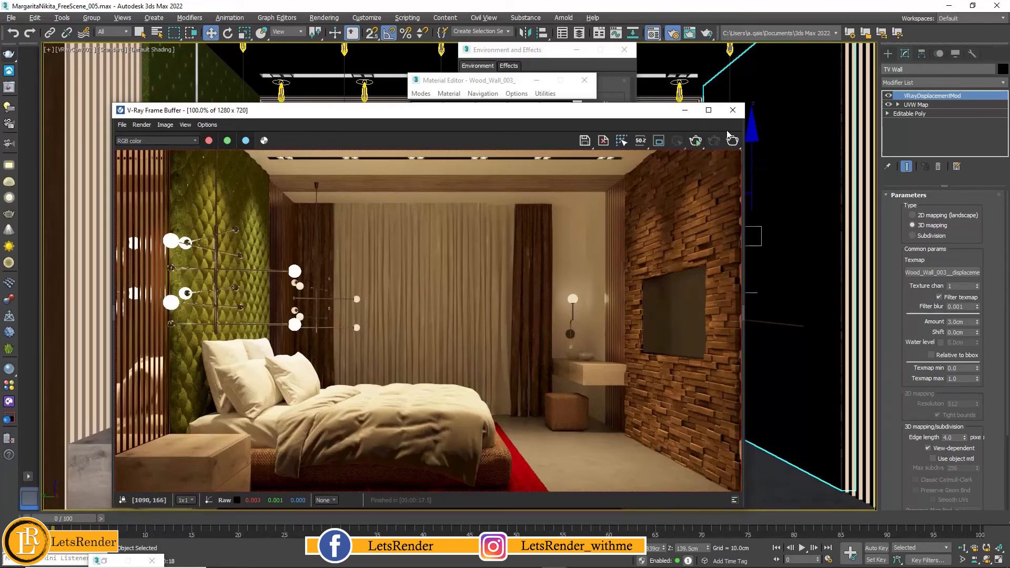
click(696, 146)
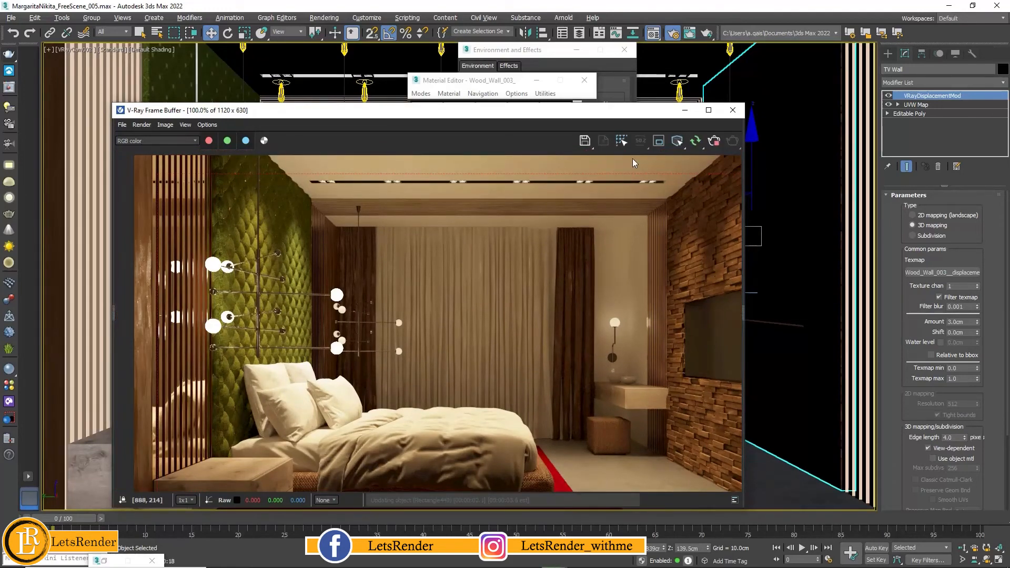
Return to the Environment settings beside the render and turn use of the VRaySky environment map back on
drag(636, 112, 586, 326)
click(615, 61)
click(615, 61)
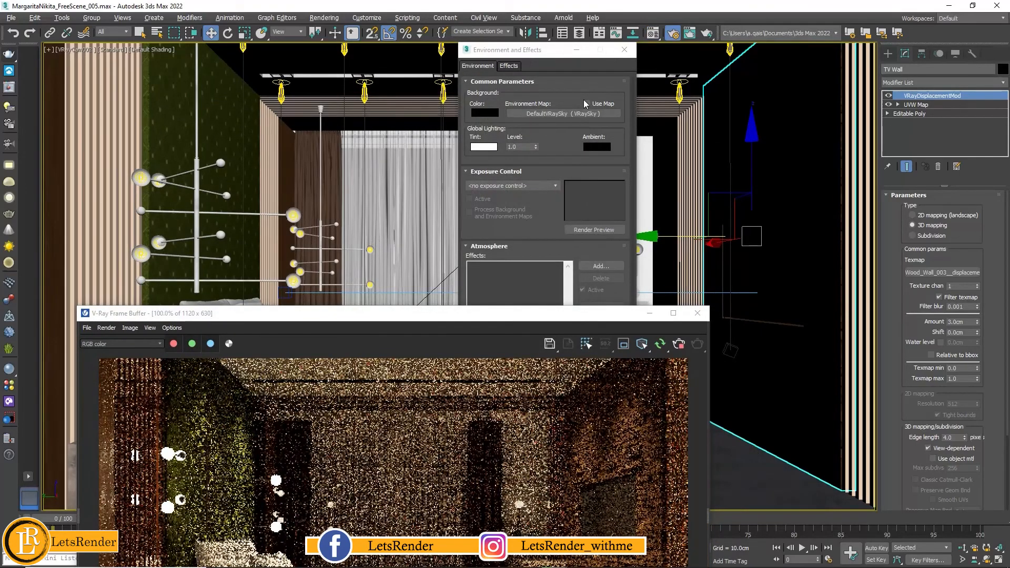
click(586, 103)
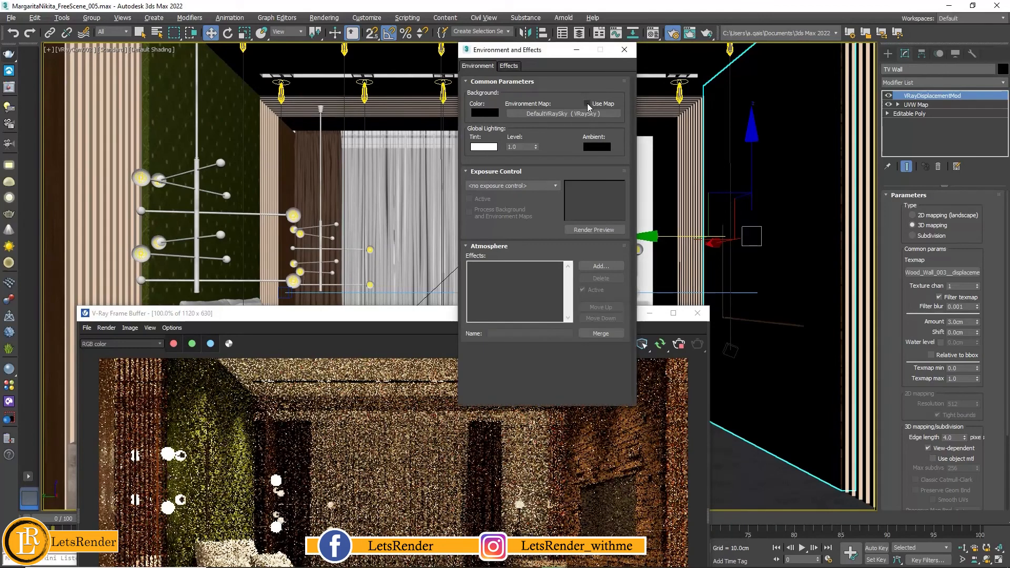
Enable the VRaySky map for the environment background and check its daylight effect in the interactive render
click(587, 104)
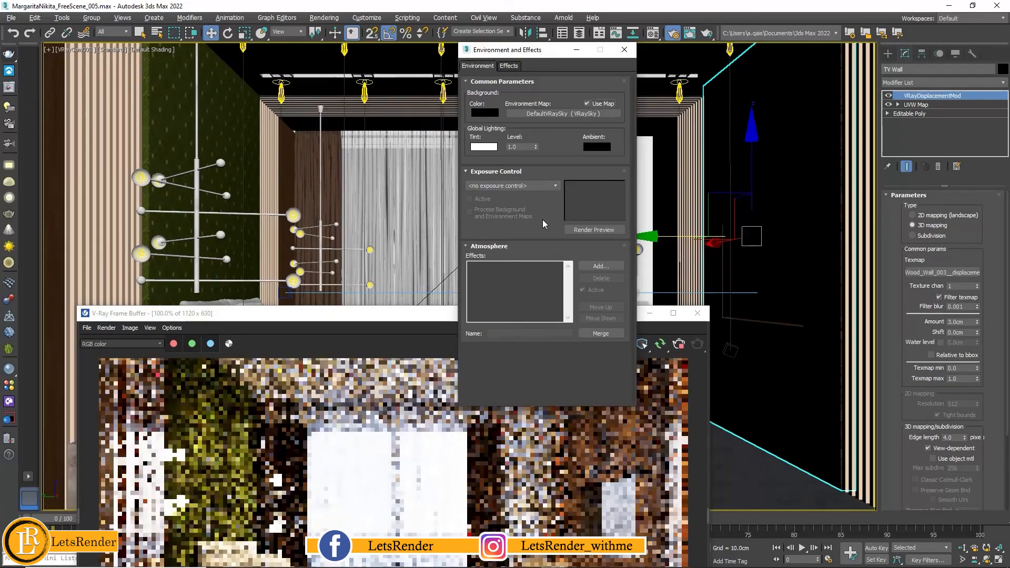
drag(412, 318, 394, 138)
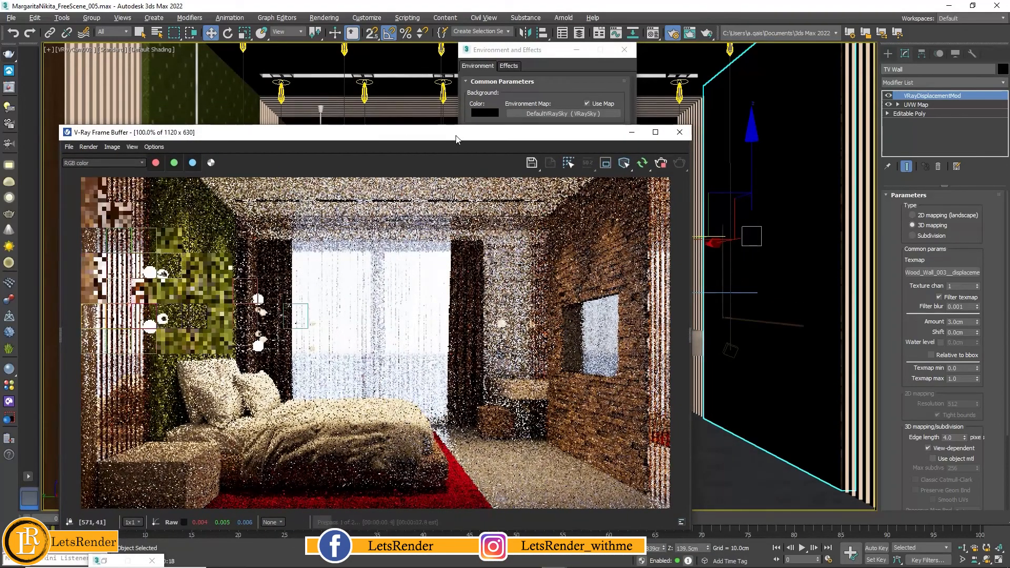
drag(463, 138, 645, 140)
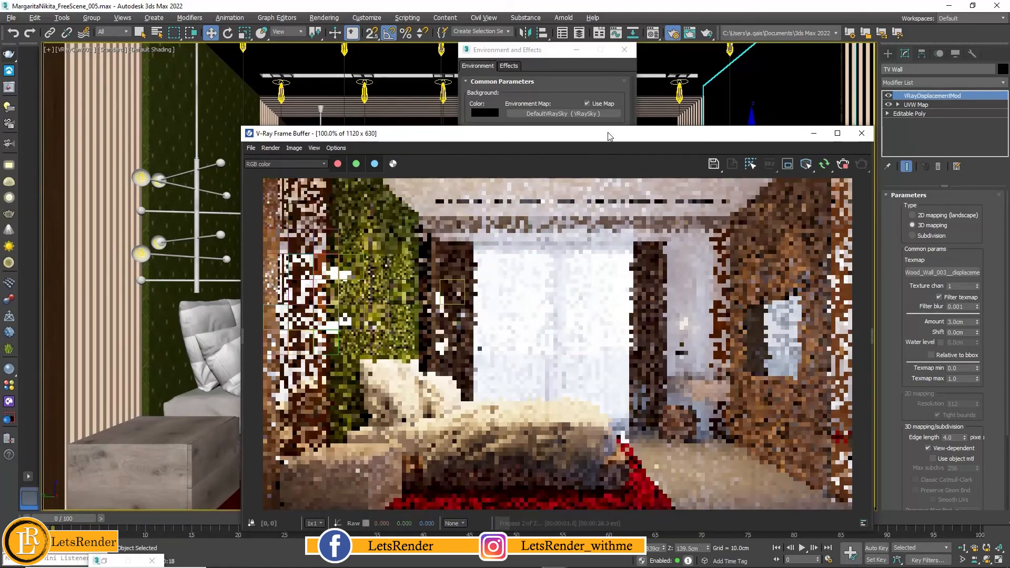
drag(632, 133, 446, 334)
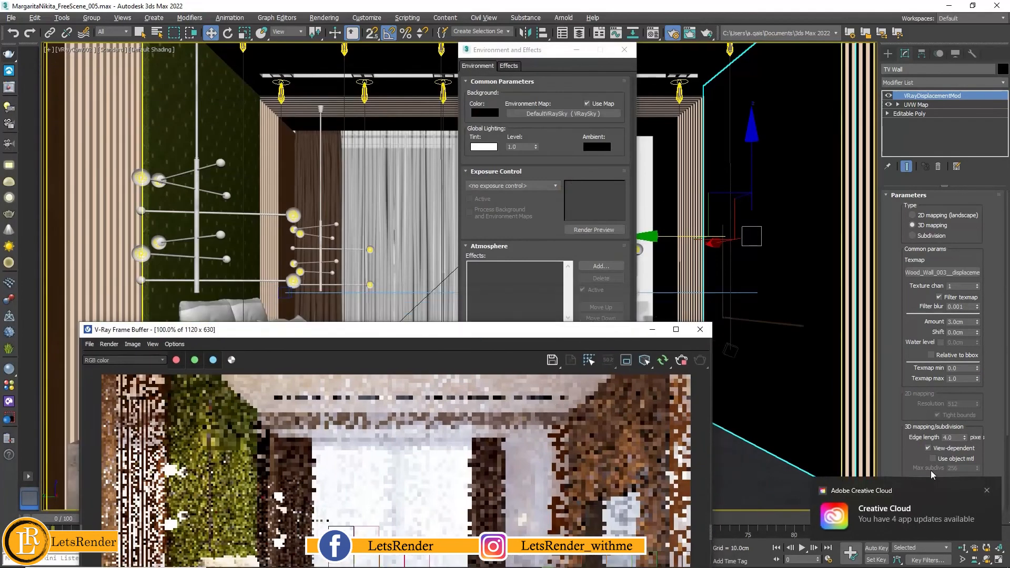
click(985, 492)
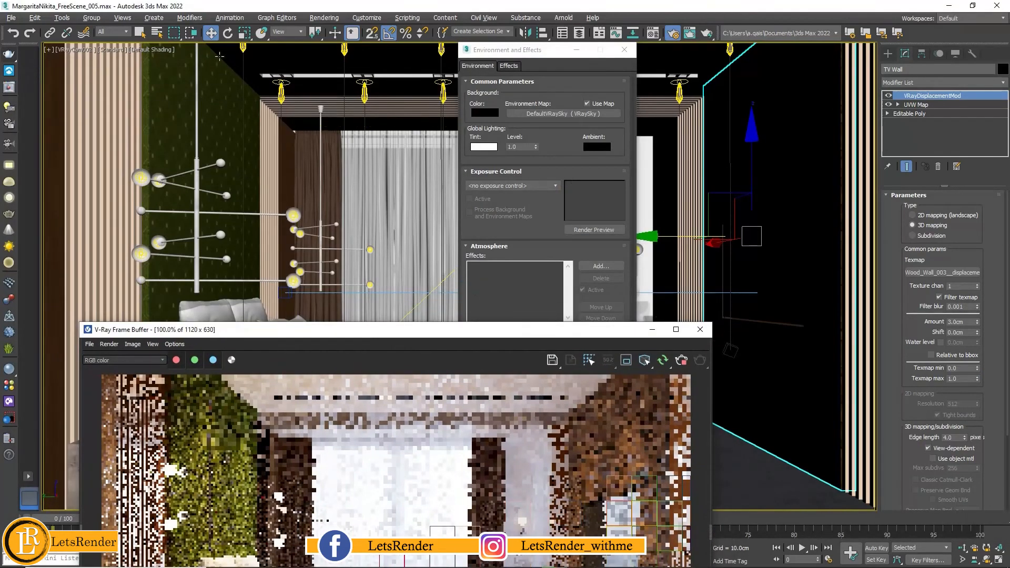
Restrict selection to lights, then enable the V-Ray sun outside the window with its color mode set to filter
click(112, 31)
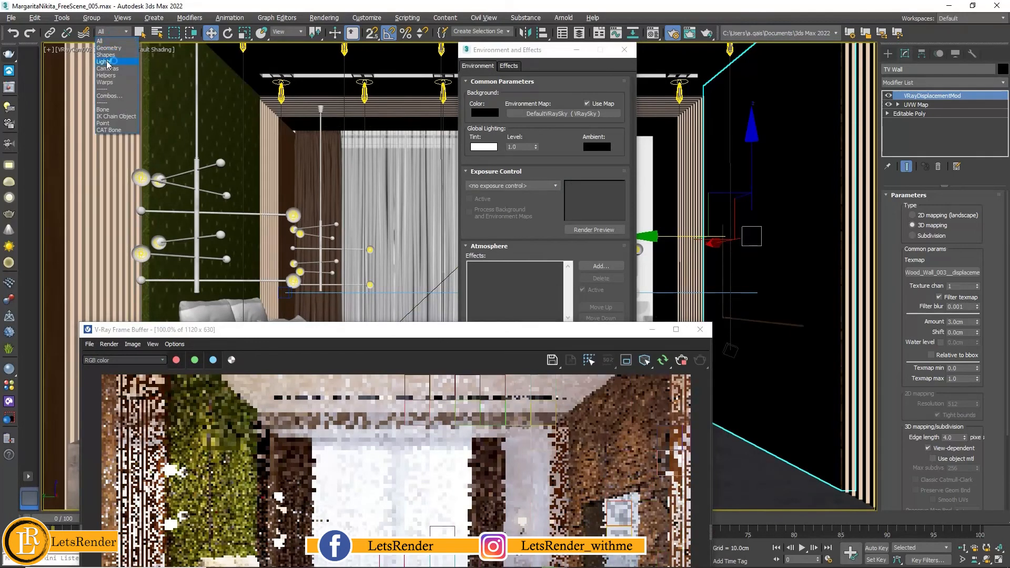
click(107, 62)
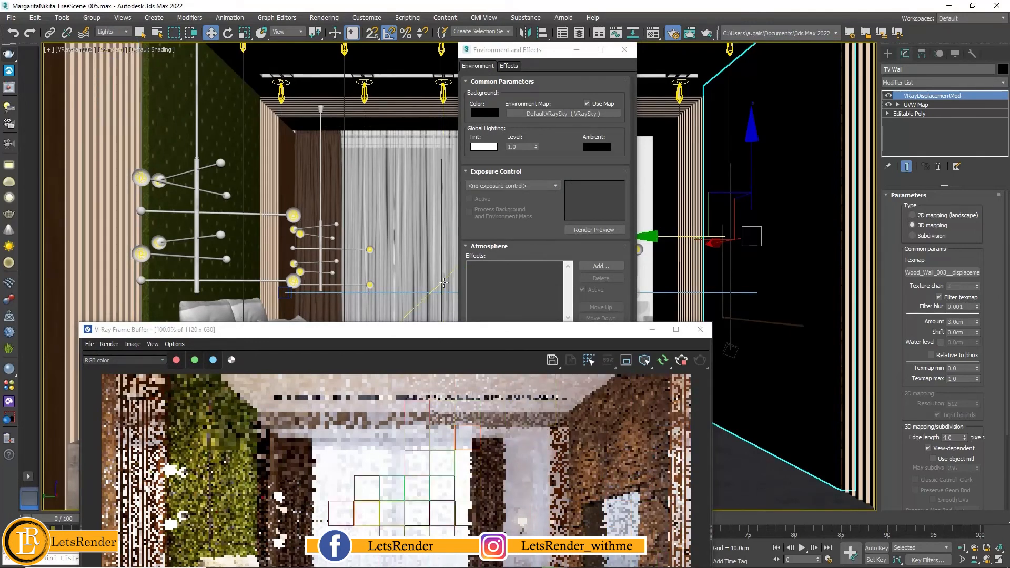
click(443, 283)
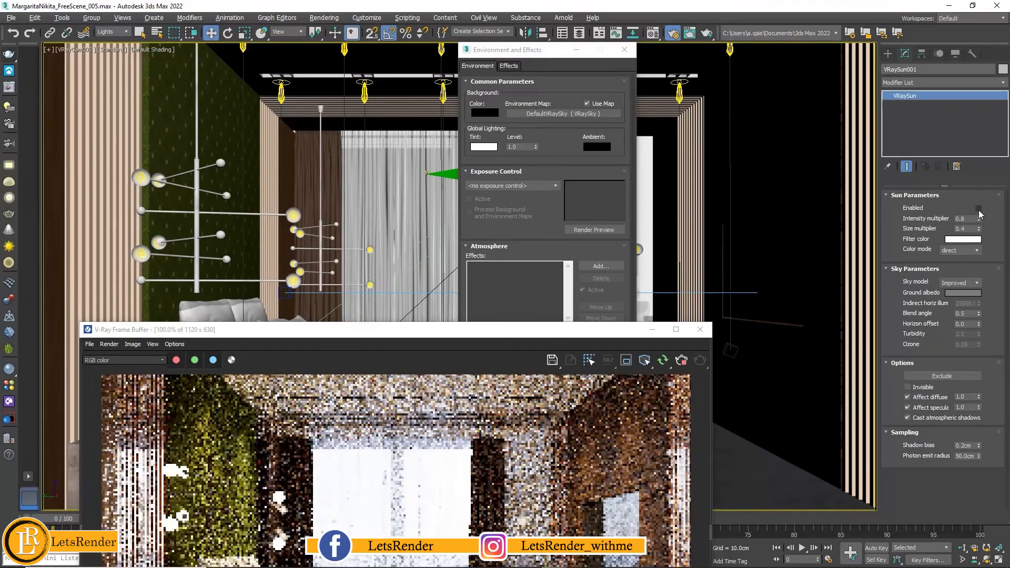
click(978, 209)
drag(555, 336, 596, 124)
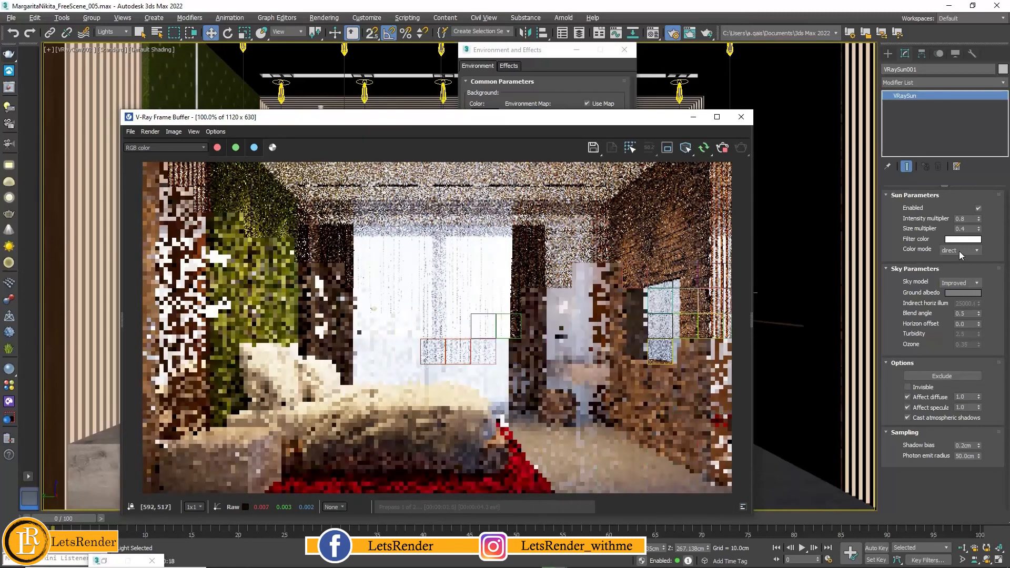
click(960, 252)
click(951, 260)
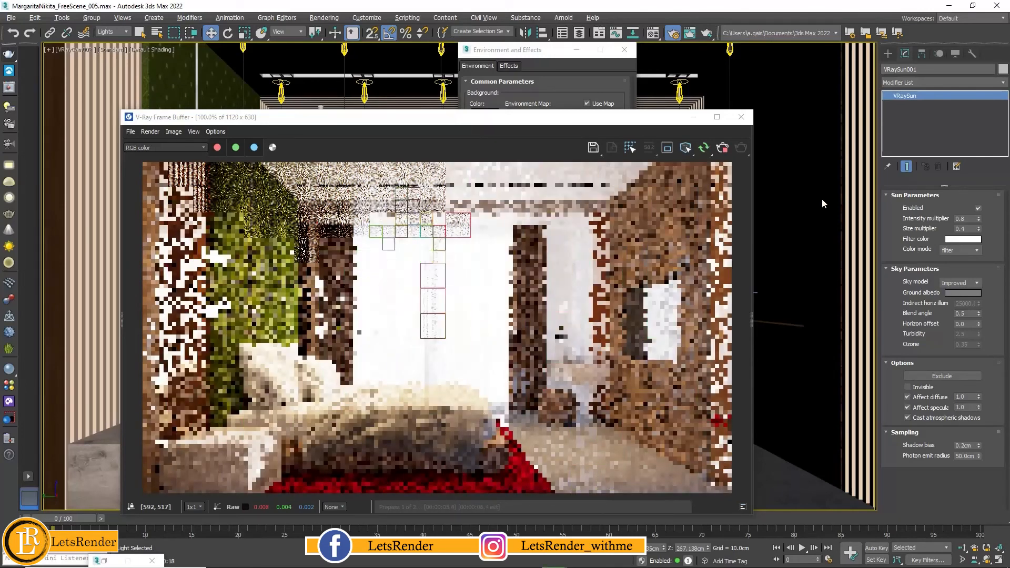
Stop the interactive render and run a full production render of the bedroom
click(723, 147)
click(741, 150)
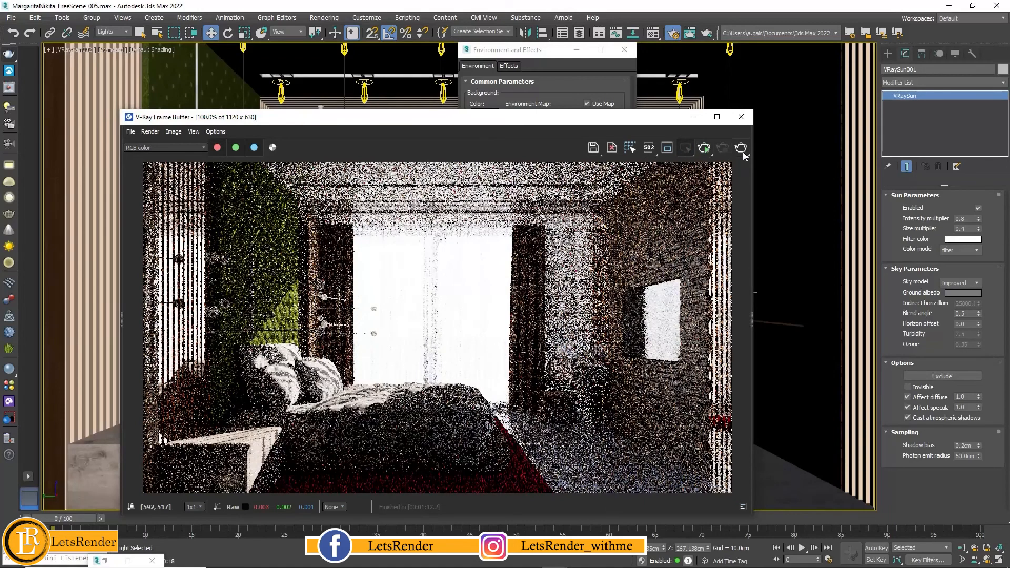
click(605, 301)
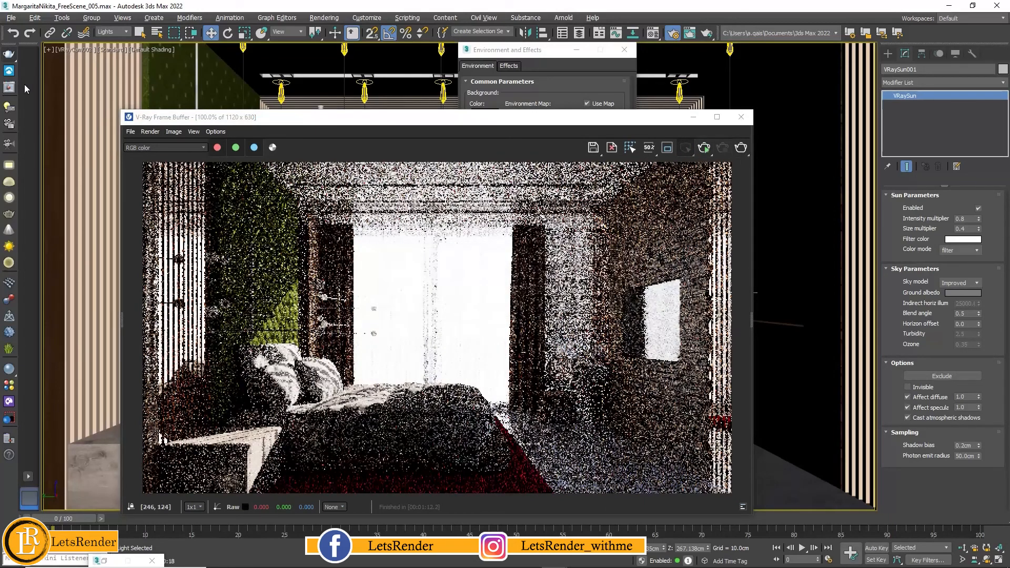
click(5, 58)
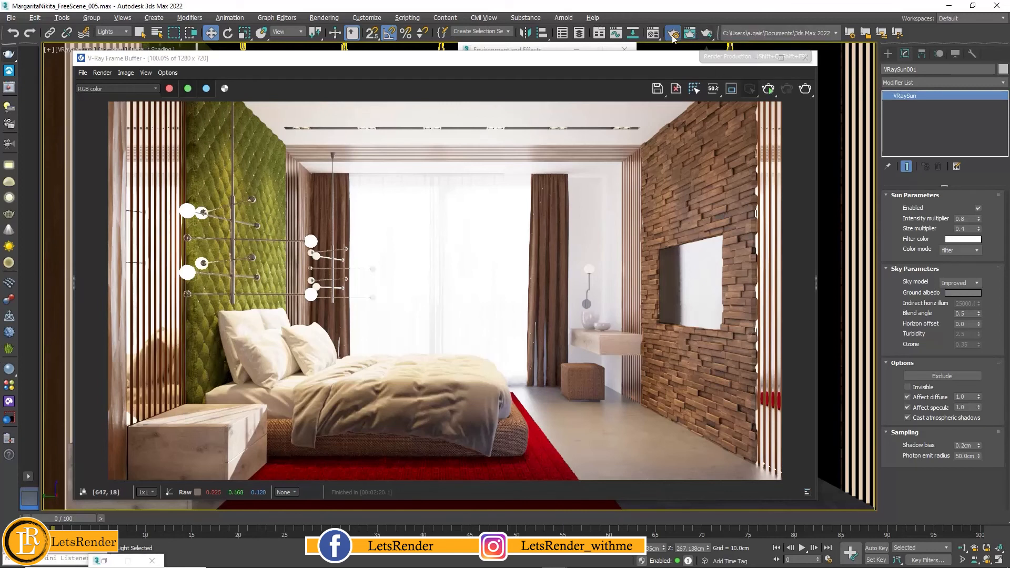
Restore the Render Setup window and review the image sampler, color mapping, GI and render element settings
click(117, 563)
double_click(103, 562)
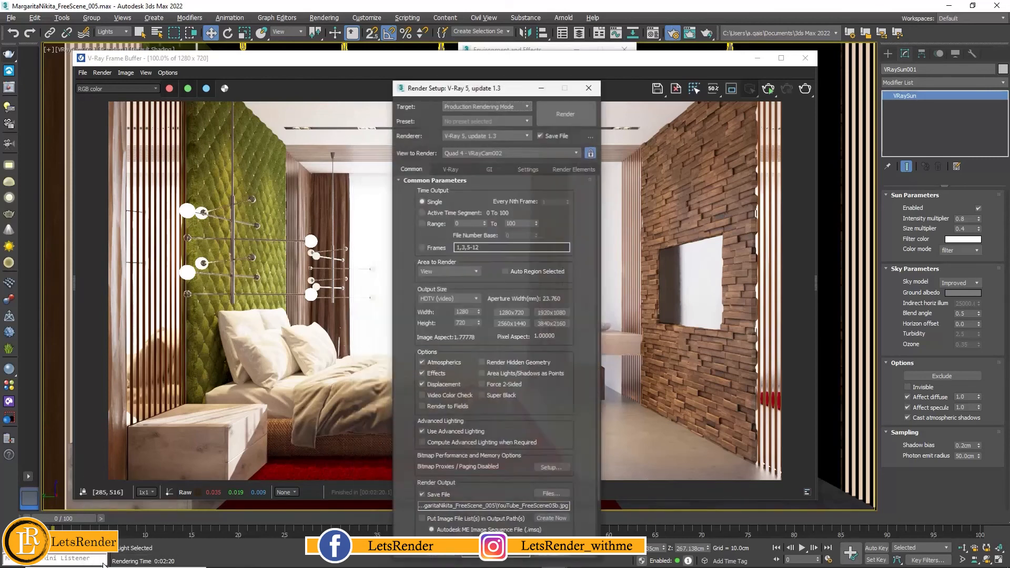
click(453, 163)
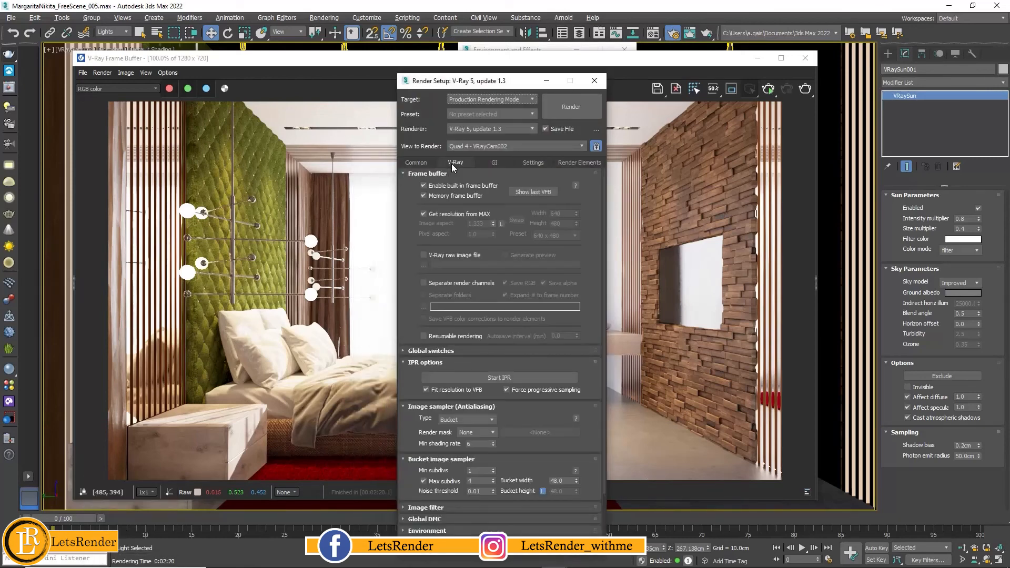
click(420, 175)
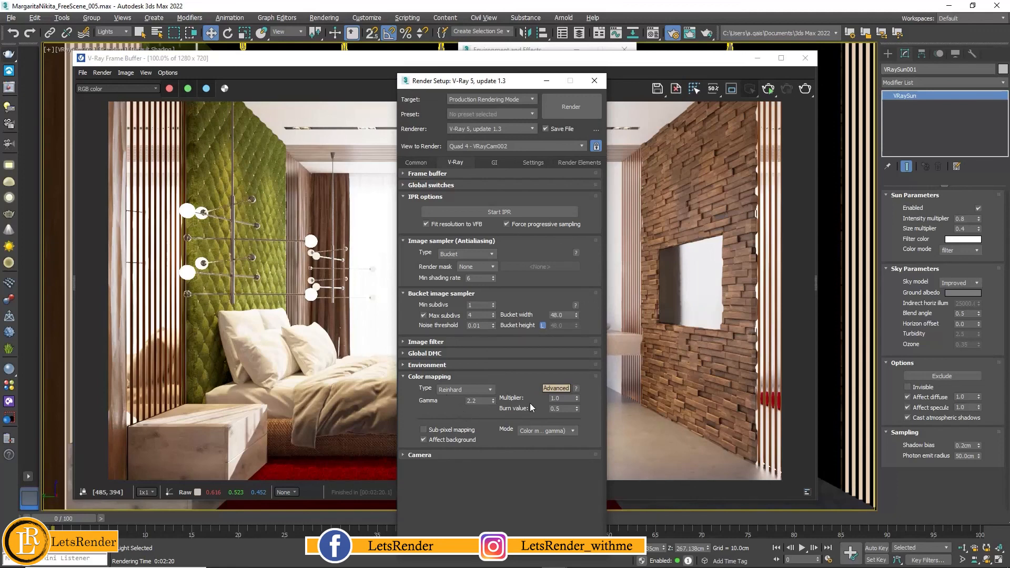
click(493, 163)
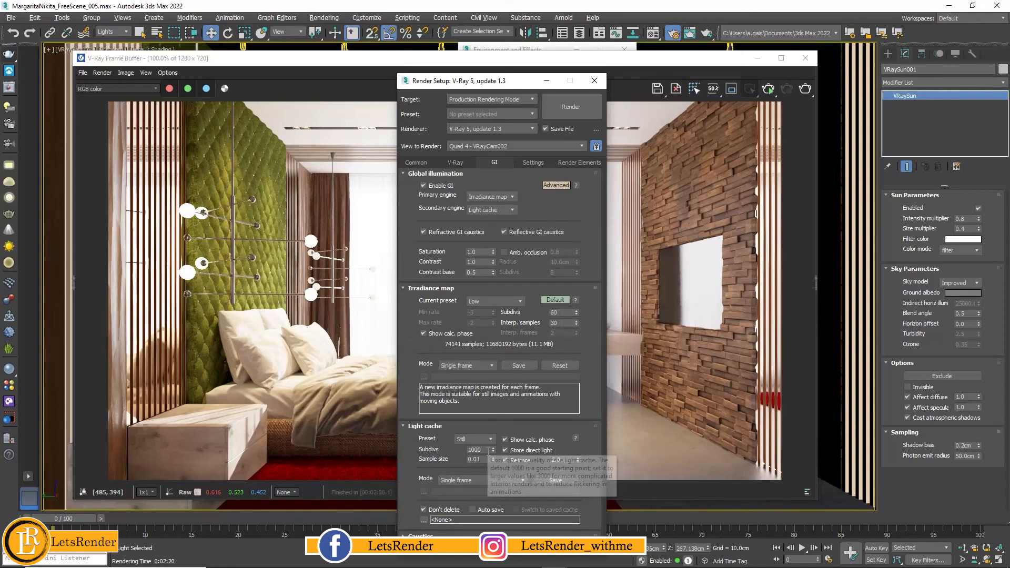
click(568, 163)
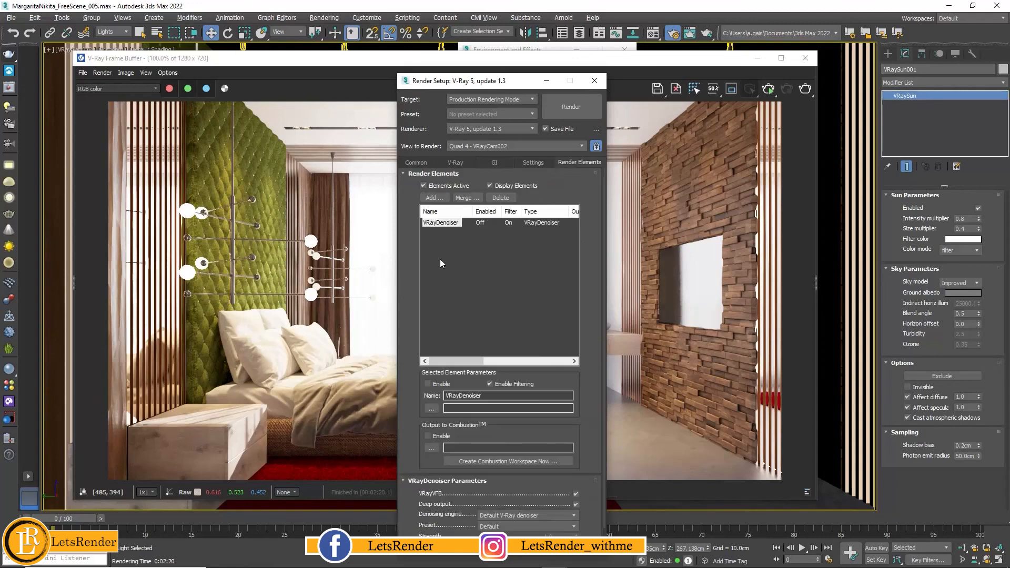